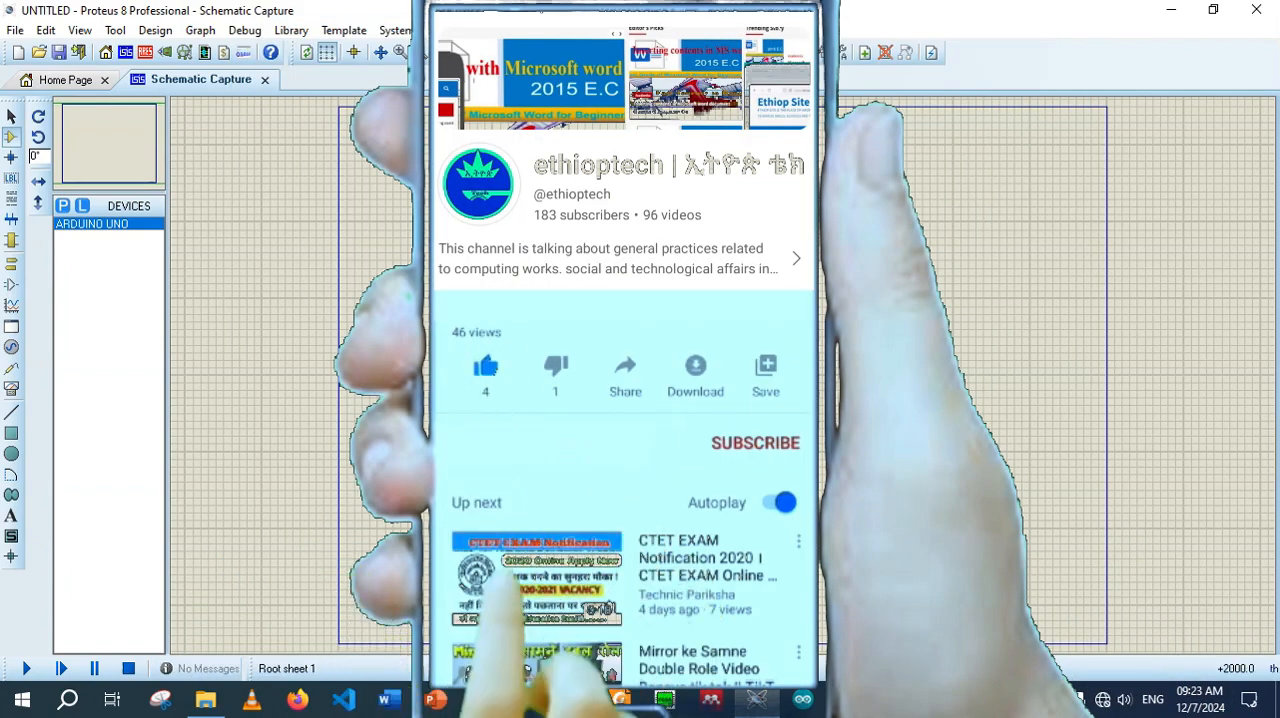
Pick the ARDUINO UNO from the ArduinoTEP library and place it in the upper-left part of the sheet
{"action": "left_click", "coordinate": [62, 205]}
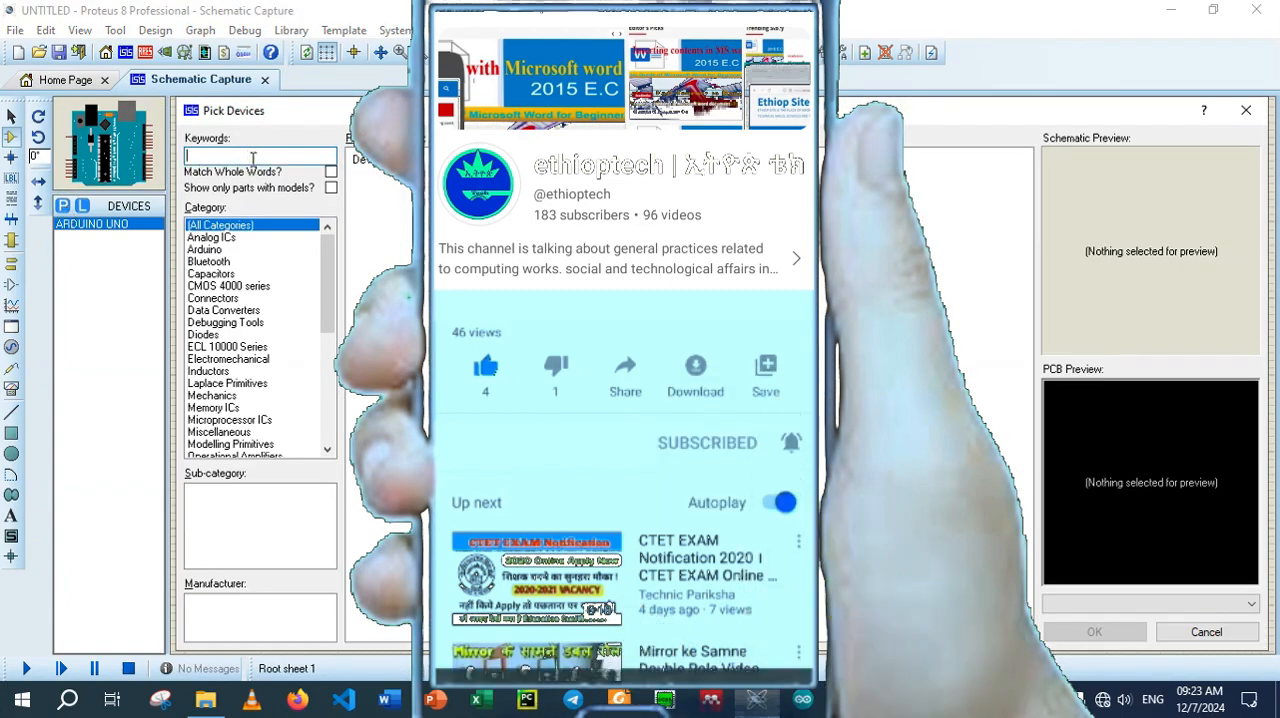
{"action": "type", "text": "Arduin"}
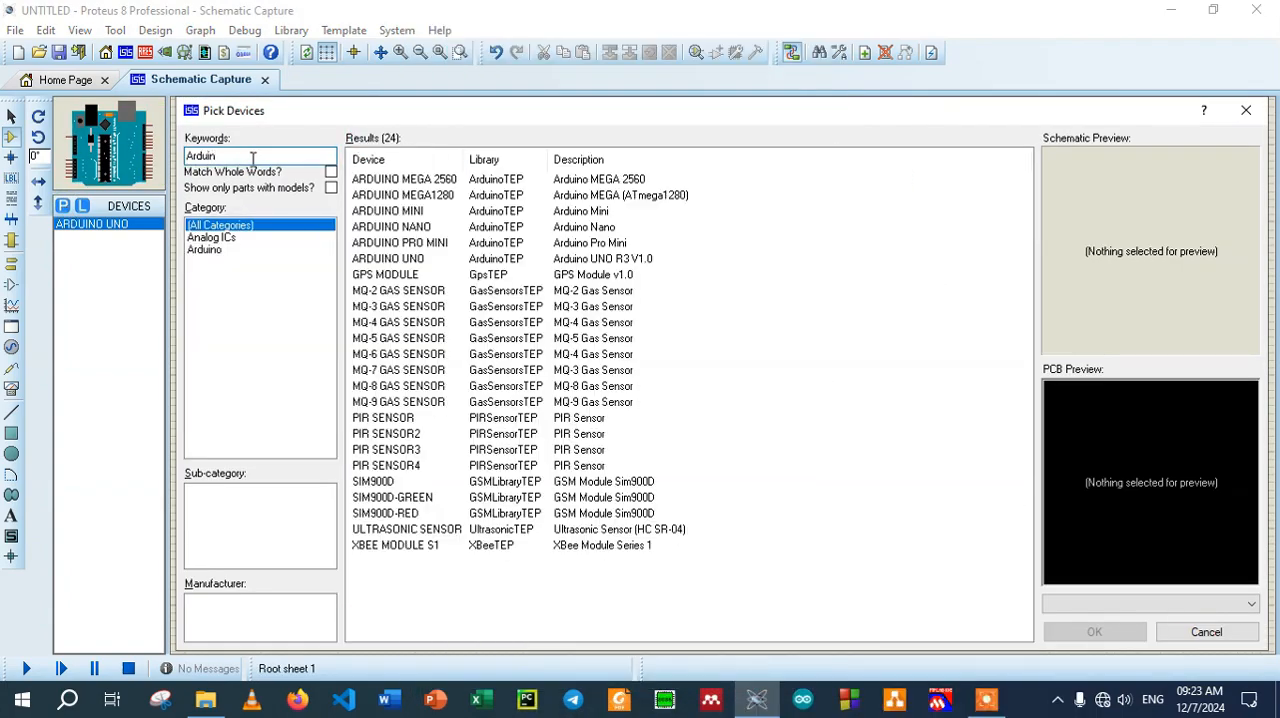
{"action": "left_click", "coordinate": [416, 262]}
{"action": "left_click", "coordinate": [1094, 631]}
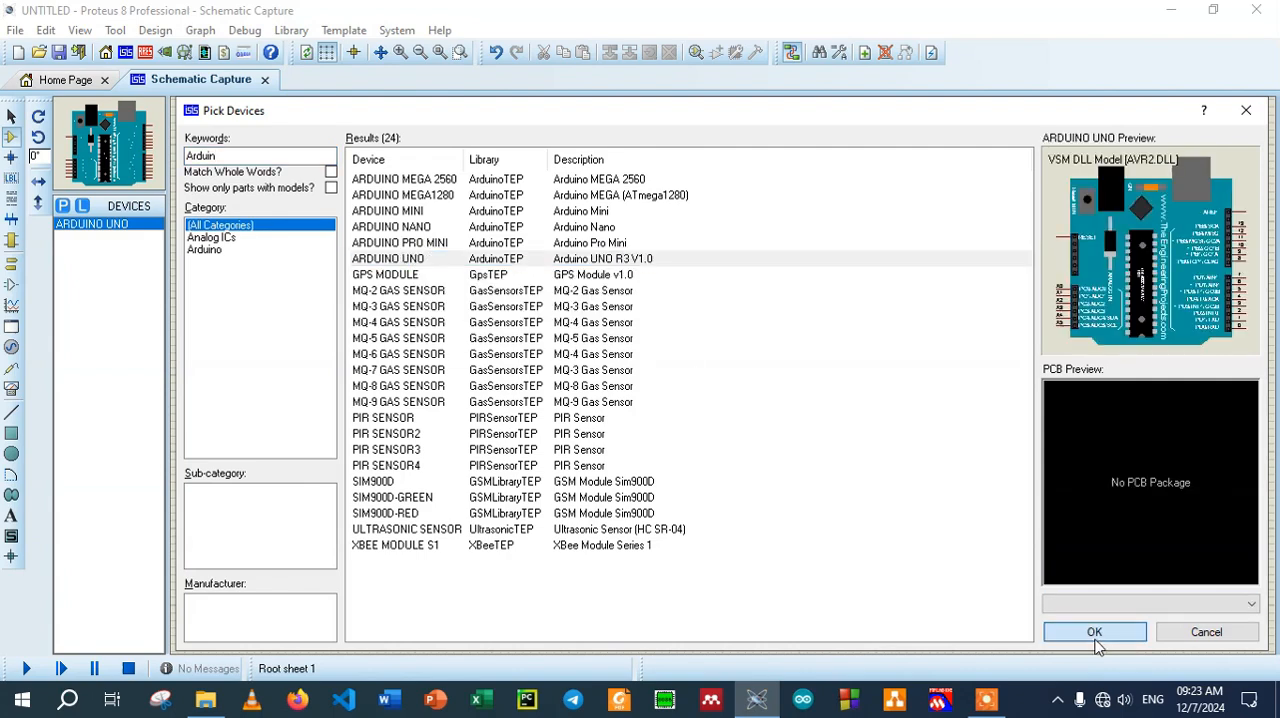
{"action": "left_click", "coordinate": [549, 323]}
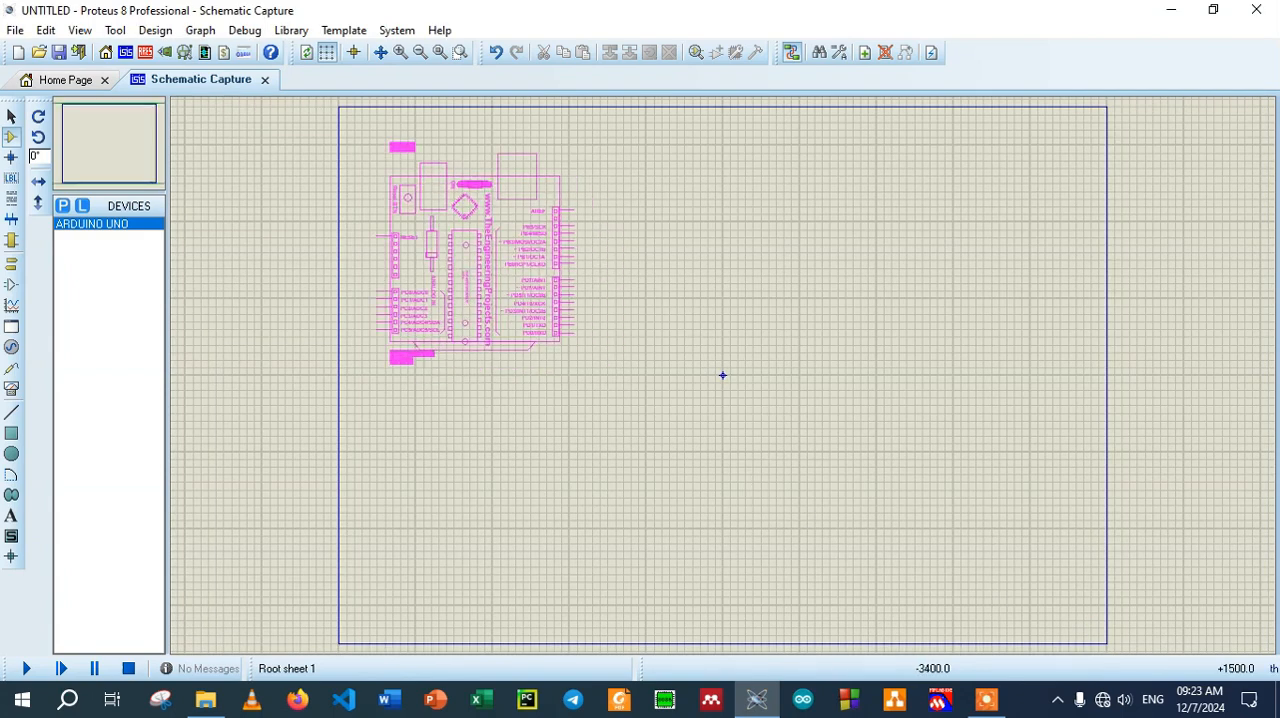
{"action": "left_click", "coordinate": [476, 258]}
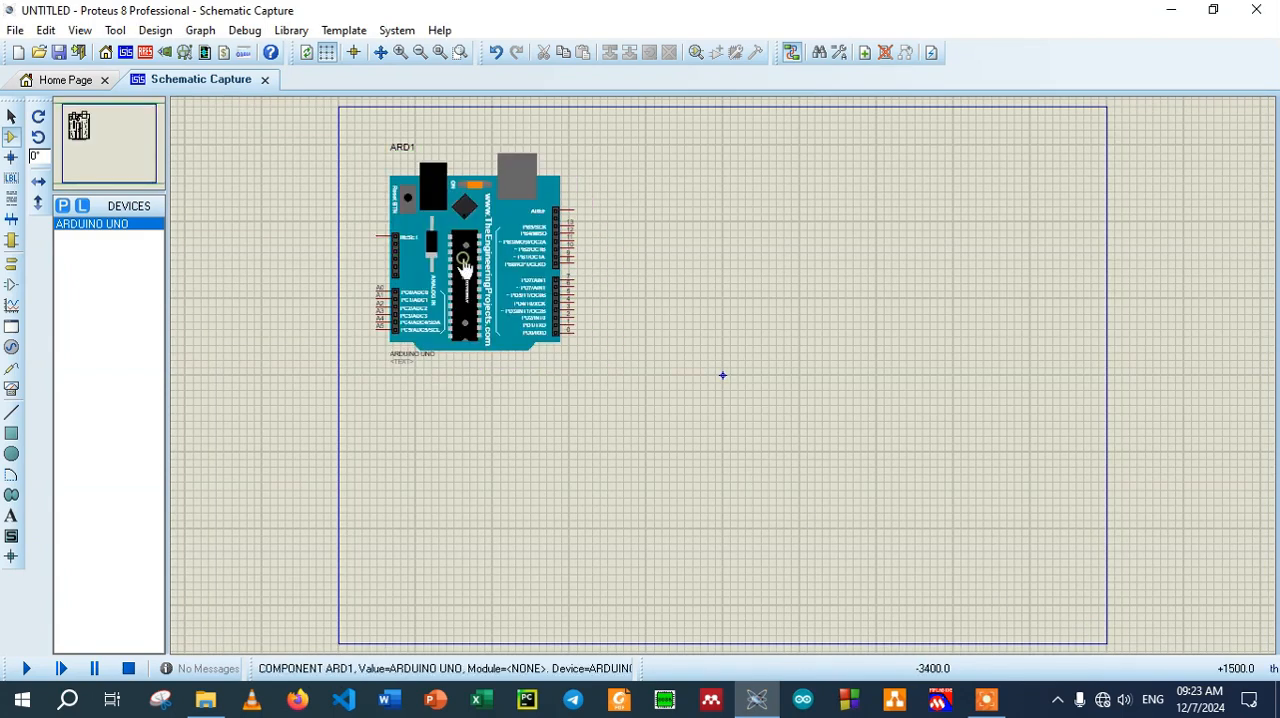
Find the FLAME SENSOR device with the keyword "FlameS" and place it to the right of the Arduino Uno
{"action": "left_click", "coordinate": [62, 205]}
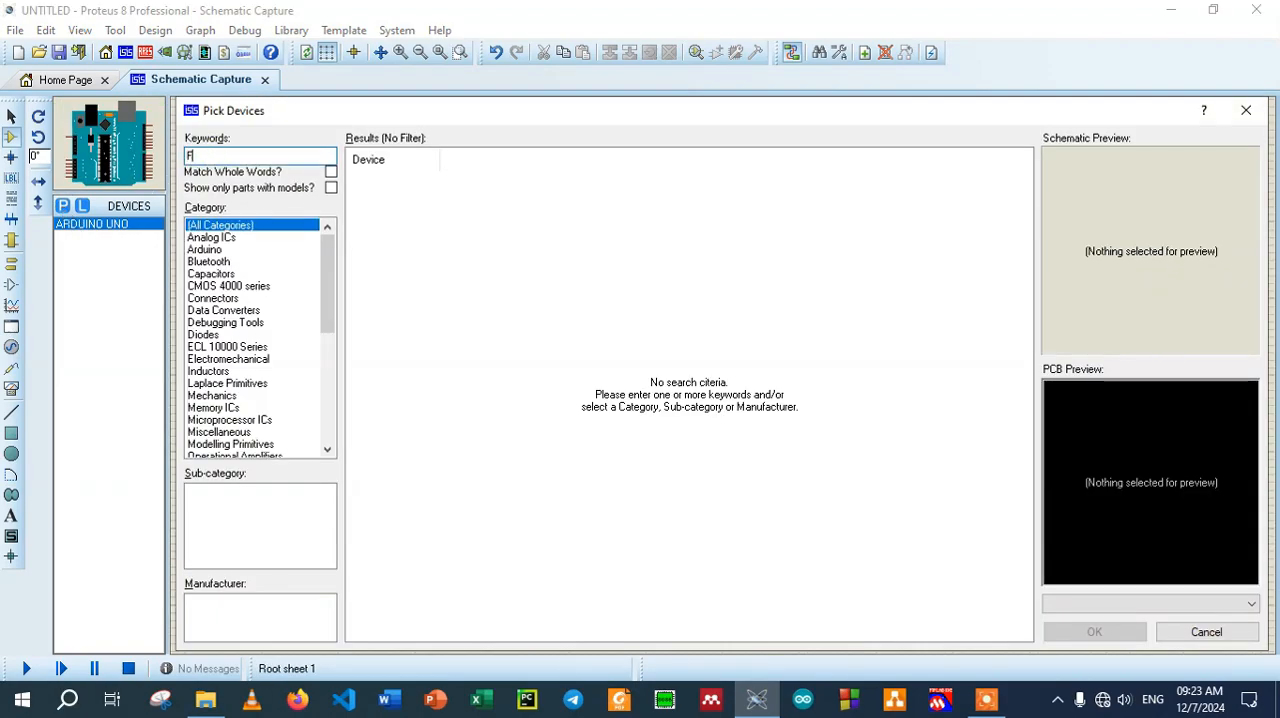
{"action": "type", "text": "Flame"}
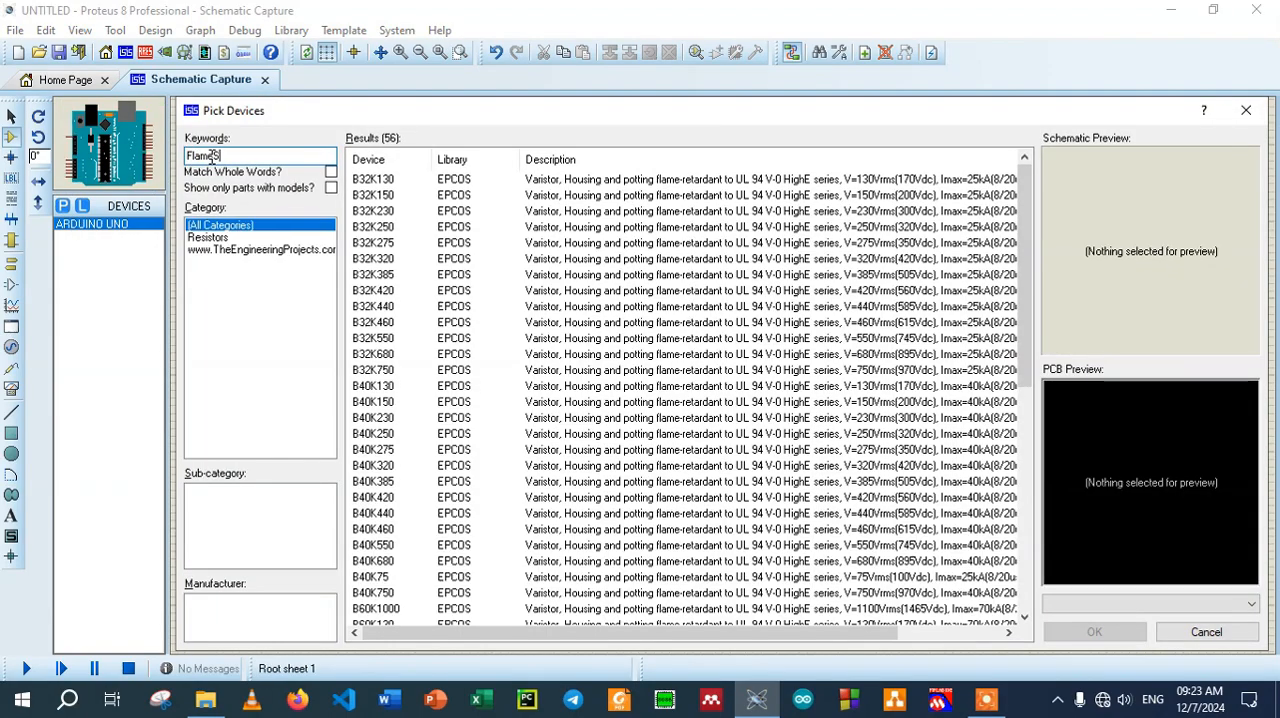
{"action": "type", "text": "S"}
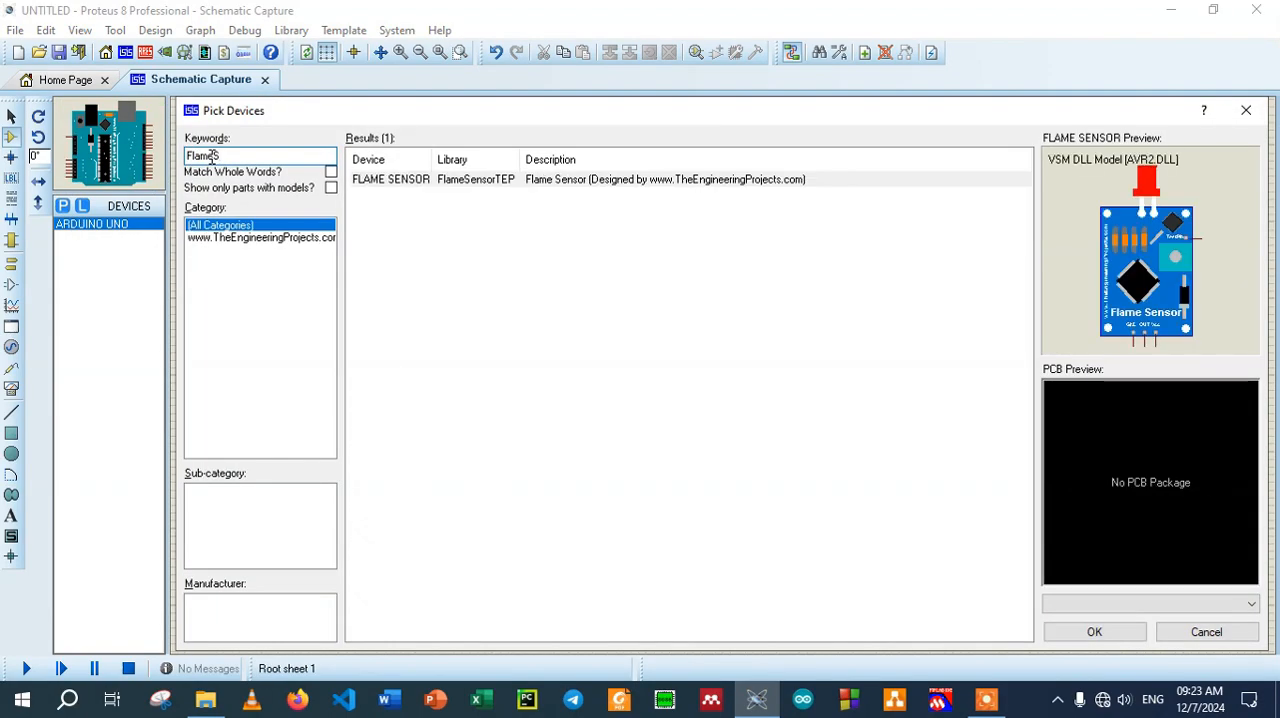
{"action": "left_click", "coordinate": [1084, 630]}
{"action": "left_click", "coordinate": [787, 200]}
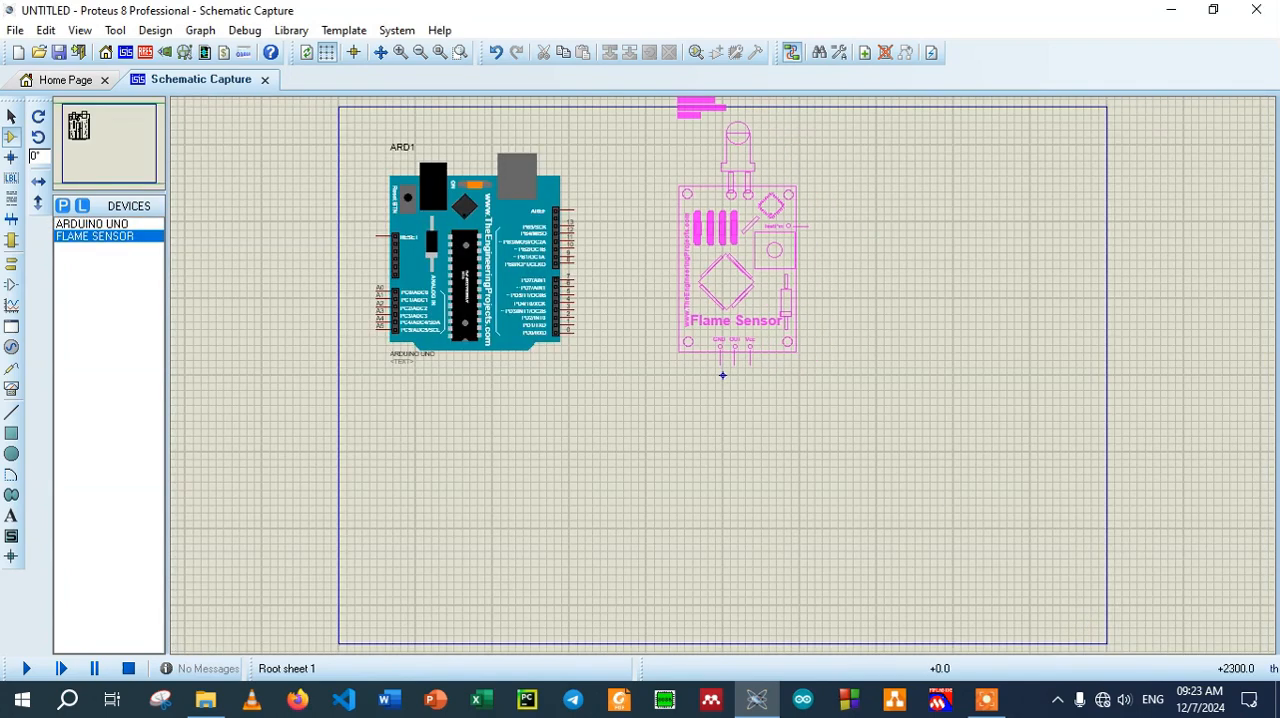
{"action": "left_click", "coordinate": [768, 265]}
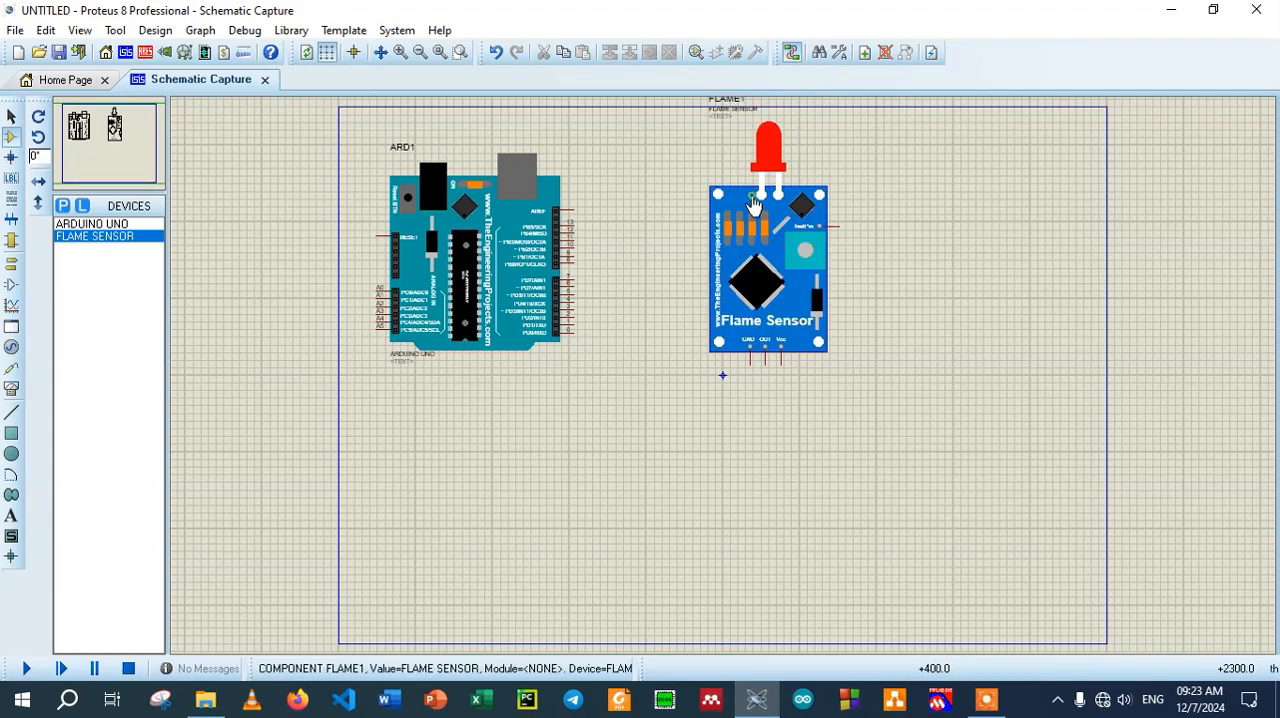
Find the LOGICTOGGLE device with the keyword "toggle" and place it to the upper right of the flame sensor
{"action": "left_click", "coordinate": [61, 206]}
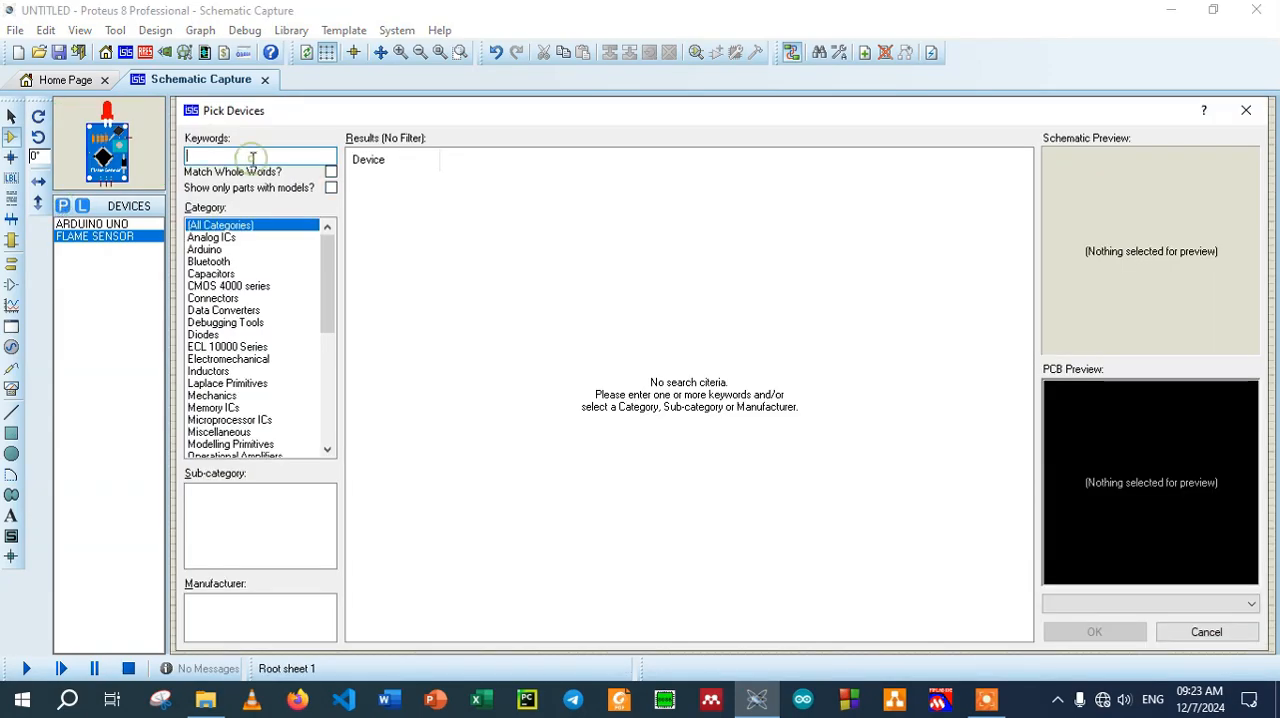
{"action": "type", "text": "toggle"}
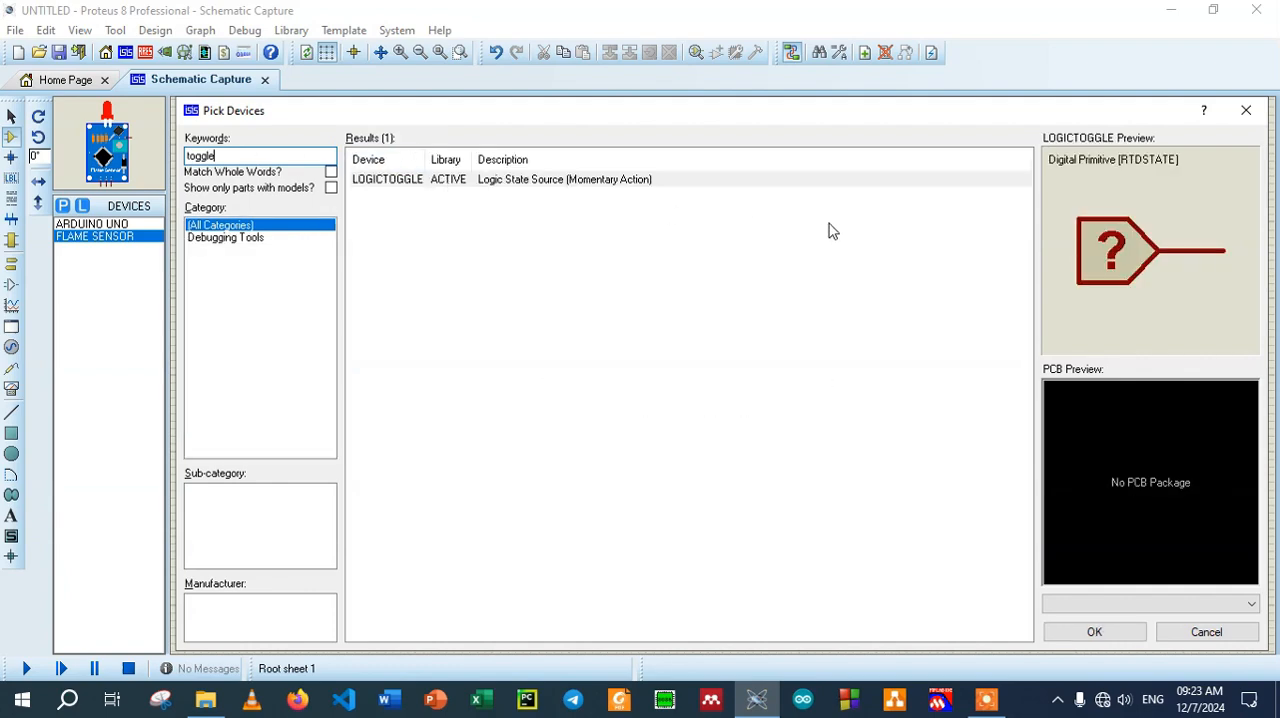
{"action": "left_click", "coordinate": [603, 181]}
{"action": "left_click", "coordinate": [1105, 635]}
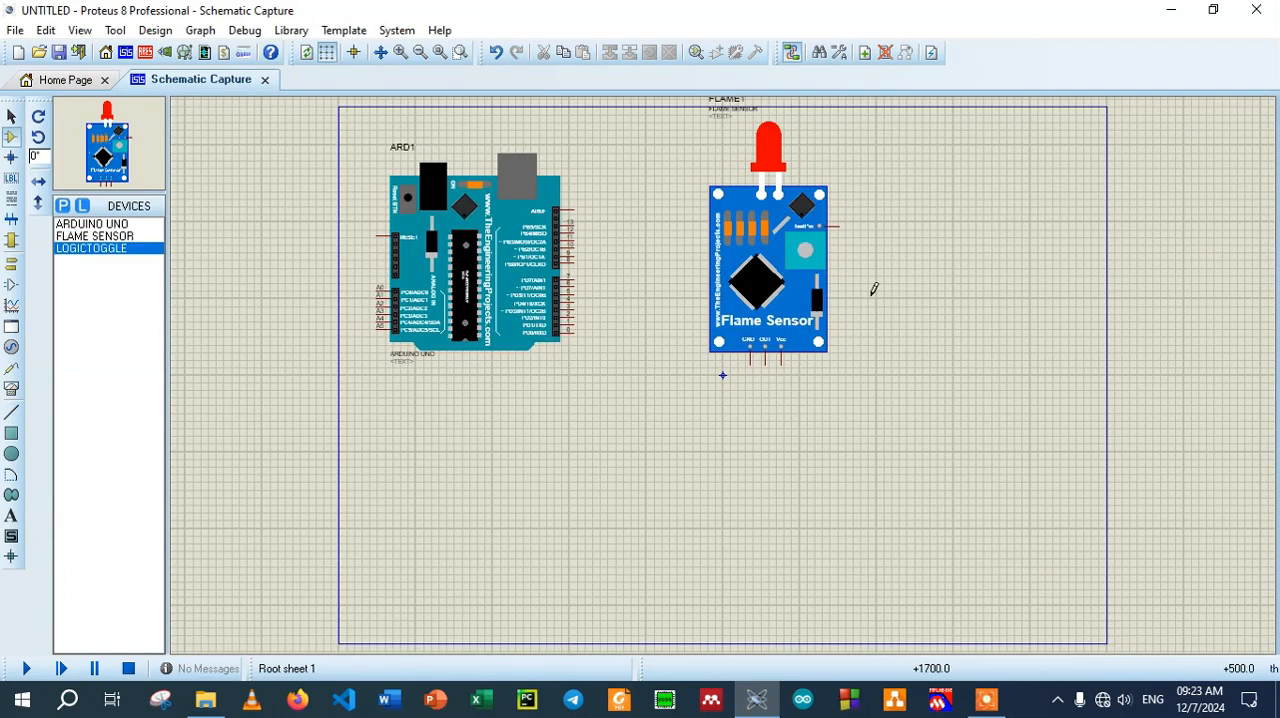
{"action": "left_click", "coordinate": [921, 208]}
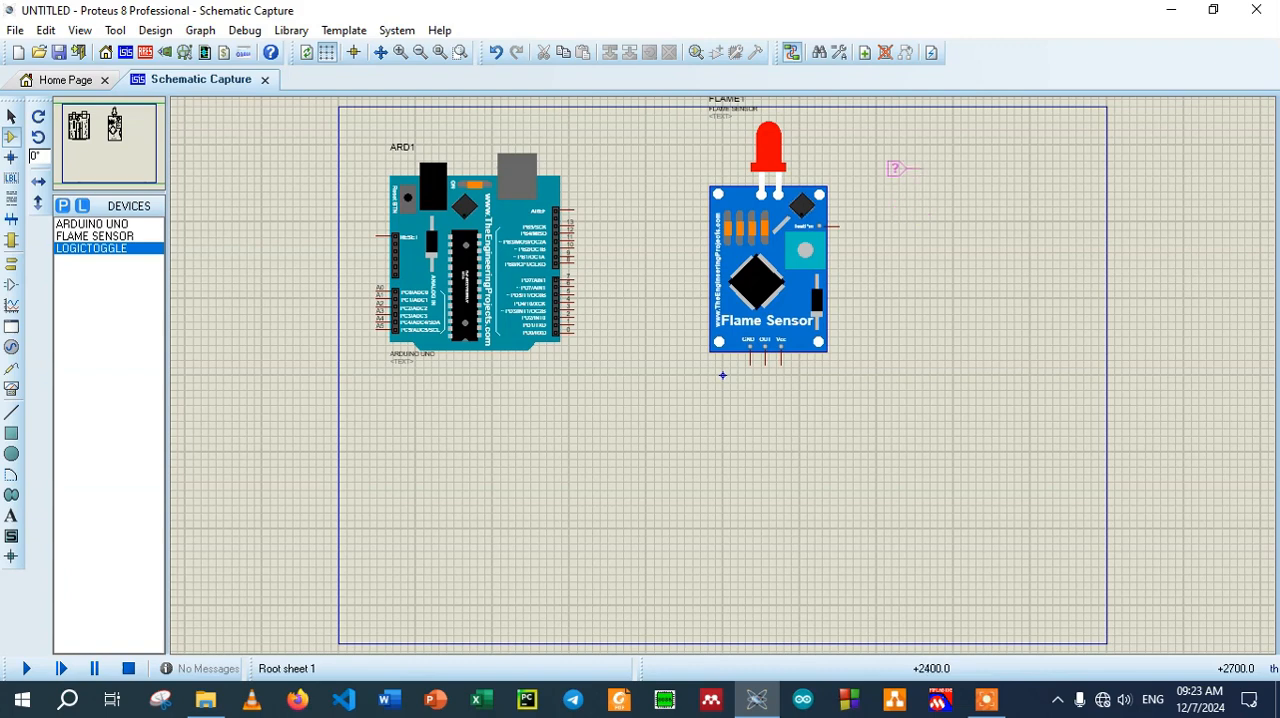
{"action": "left_click", "coordinate": [897, 168]}
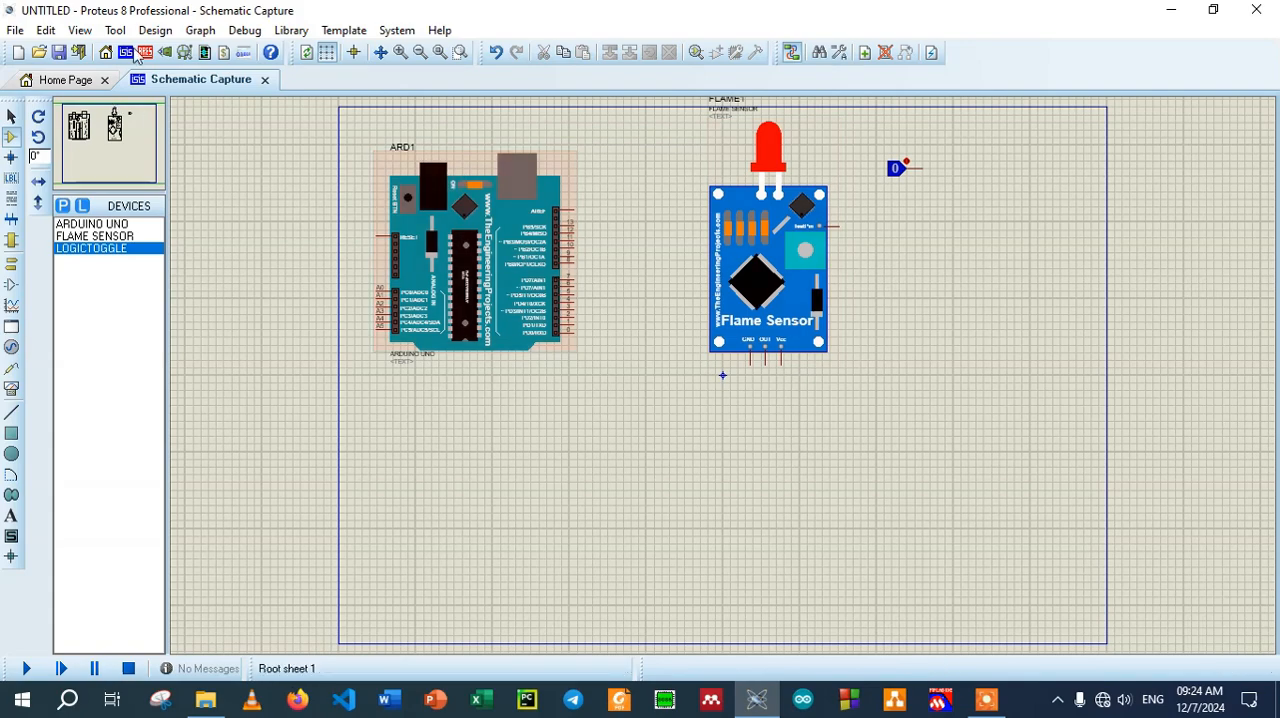
Wire the logic toggle's output to the flame sensor's TestPin
{"action": "left_click", "coordinate": [401, 53]}
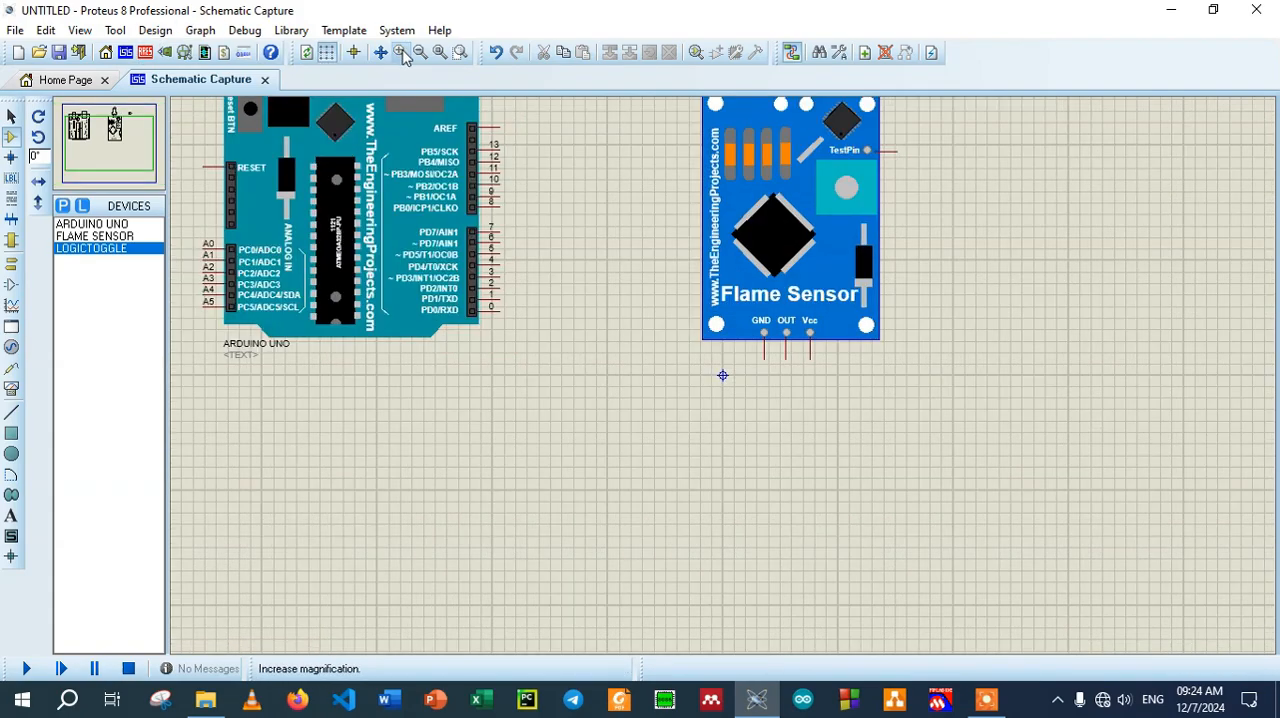
{"action": "left_click", "coordinate": [401, 53]}
{"action": "left_click", "coordinate": [98, 129]}
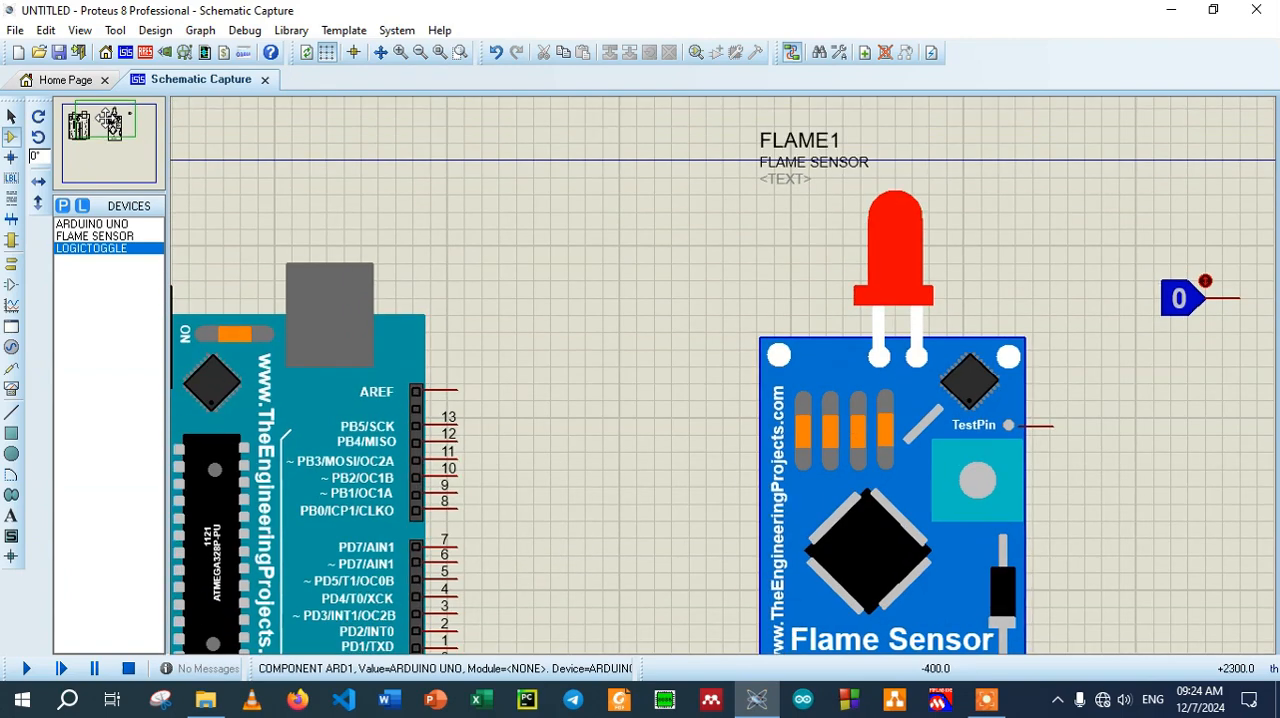
{"action": "left_click", "coordinate": [113, 127]}
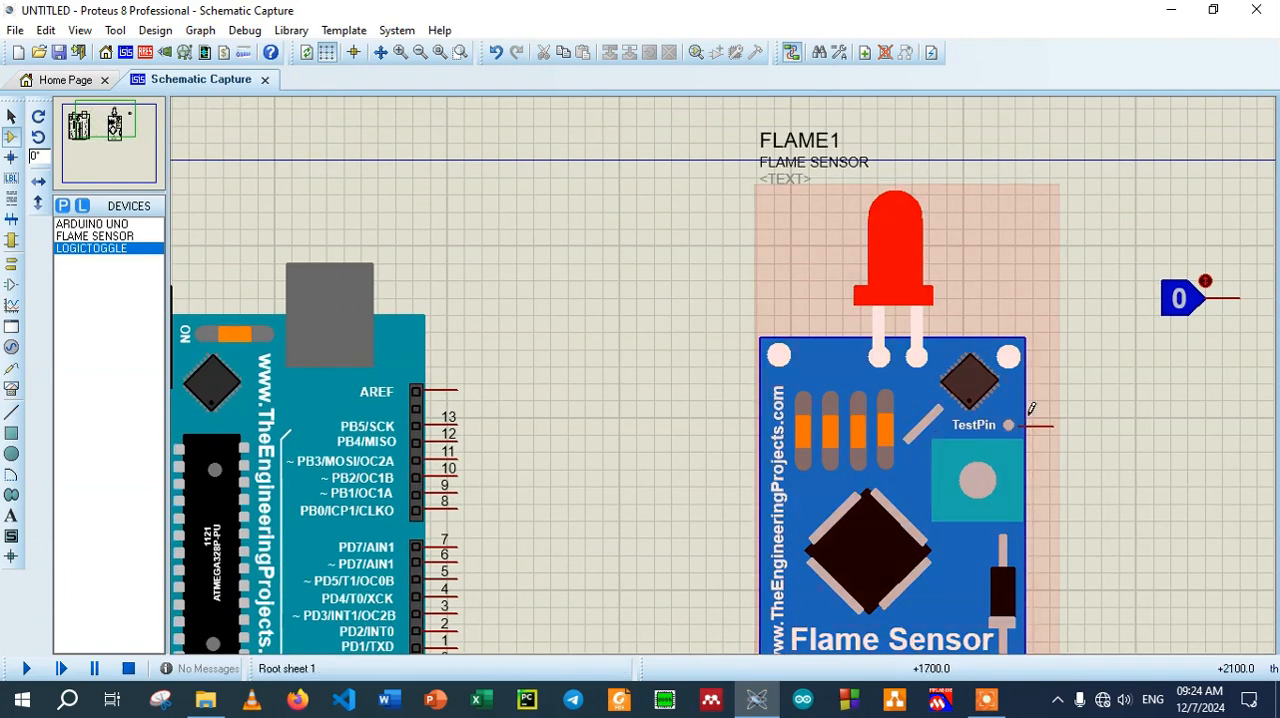
{"action": "left_click", "coordinate": [1238, 297]}
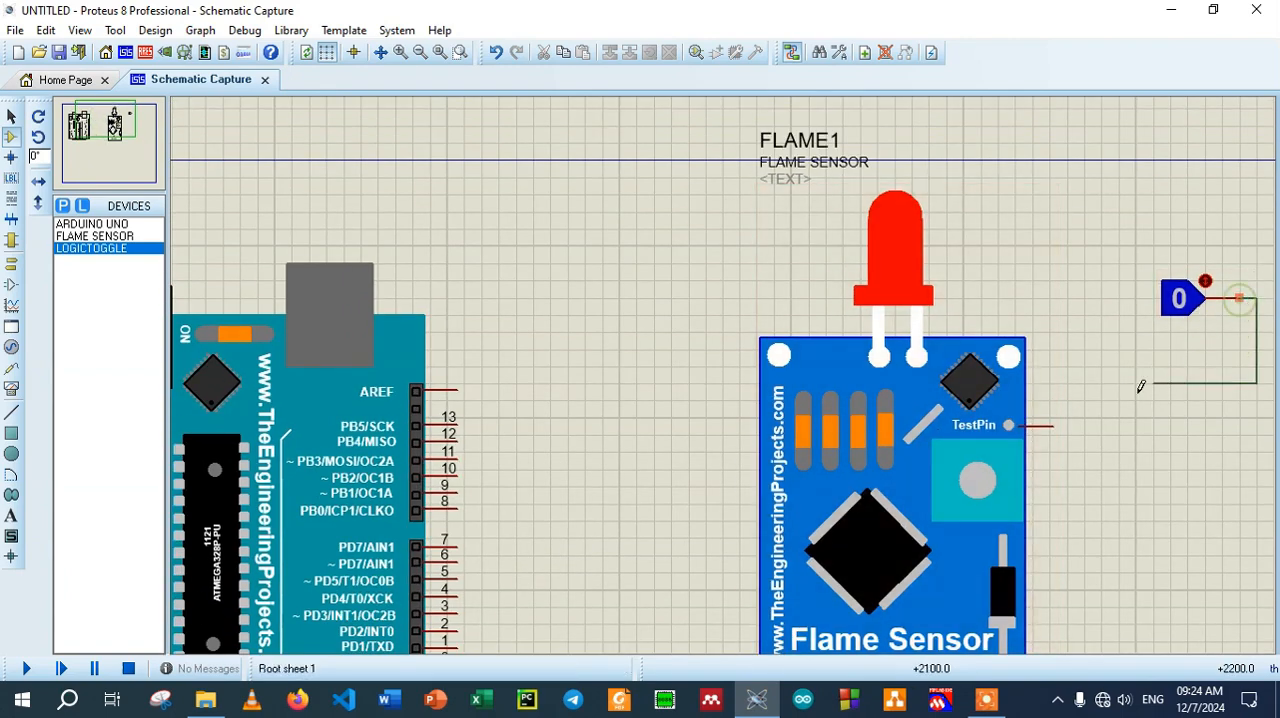
{"action": "left_click", "coordinate": [1055, 425]}
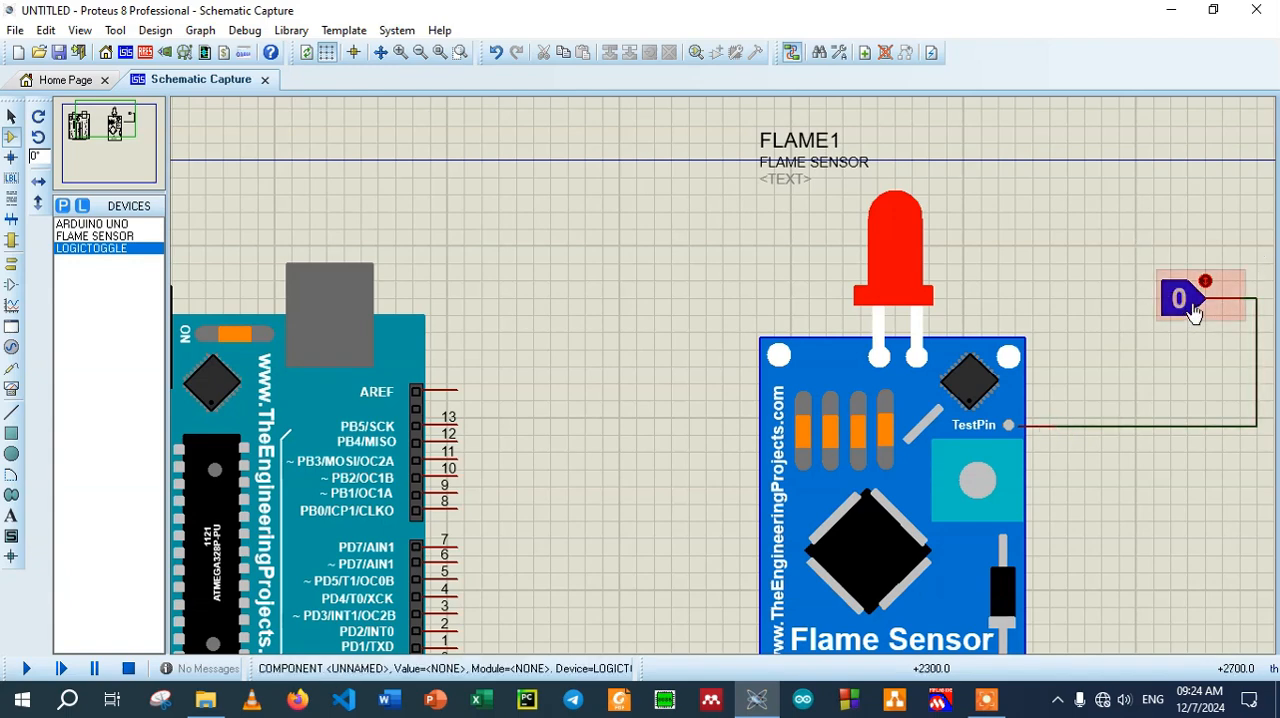
Move the logic toggle closer to the flame sensor and delete the wire between them
{"action": "left_click_drag", "start_coordinate": [1118, 245], "coordinate": [1240, 332]}
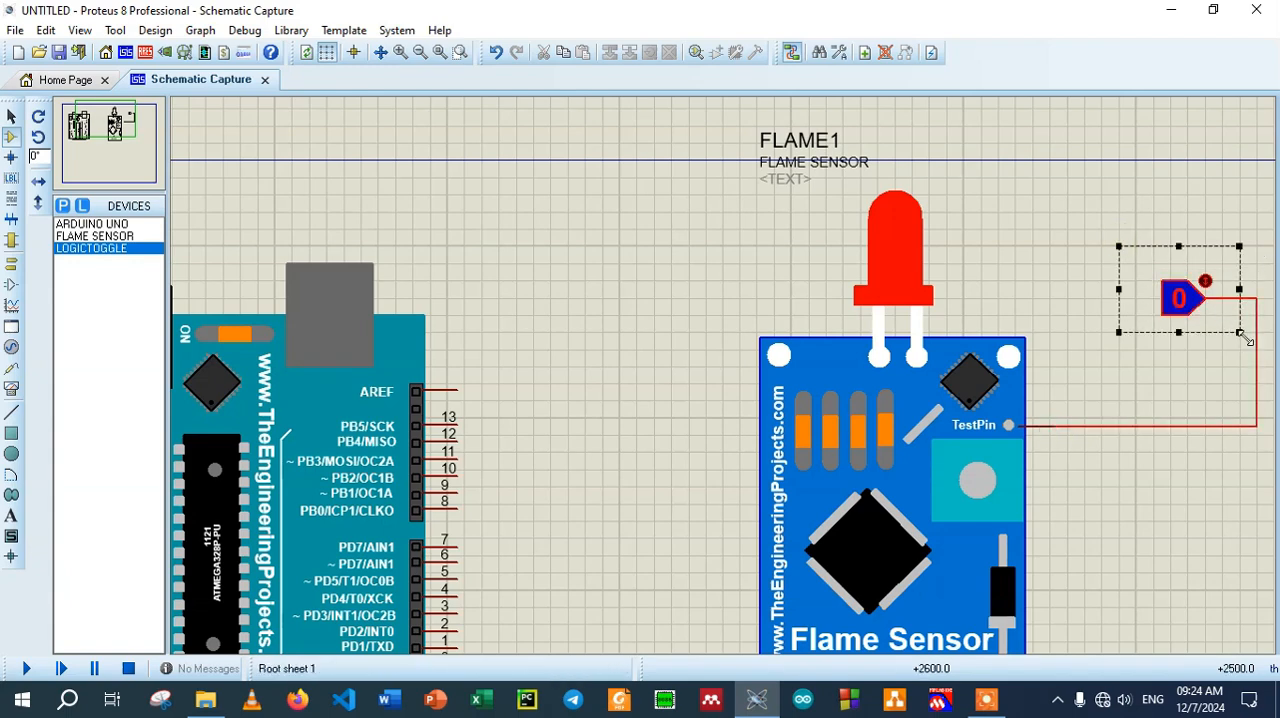
{"action": "left_click_drag", "start_coordinate": [1180, 298], "coordinate": [1096, 318]}
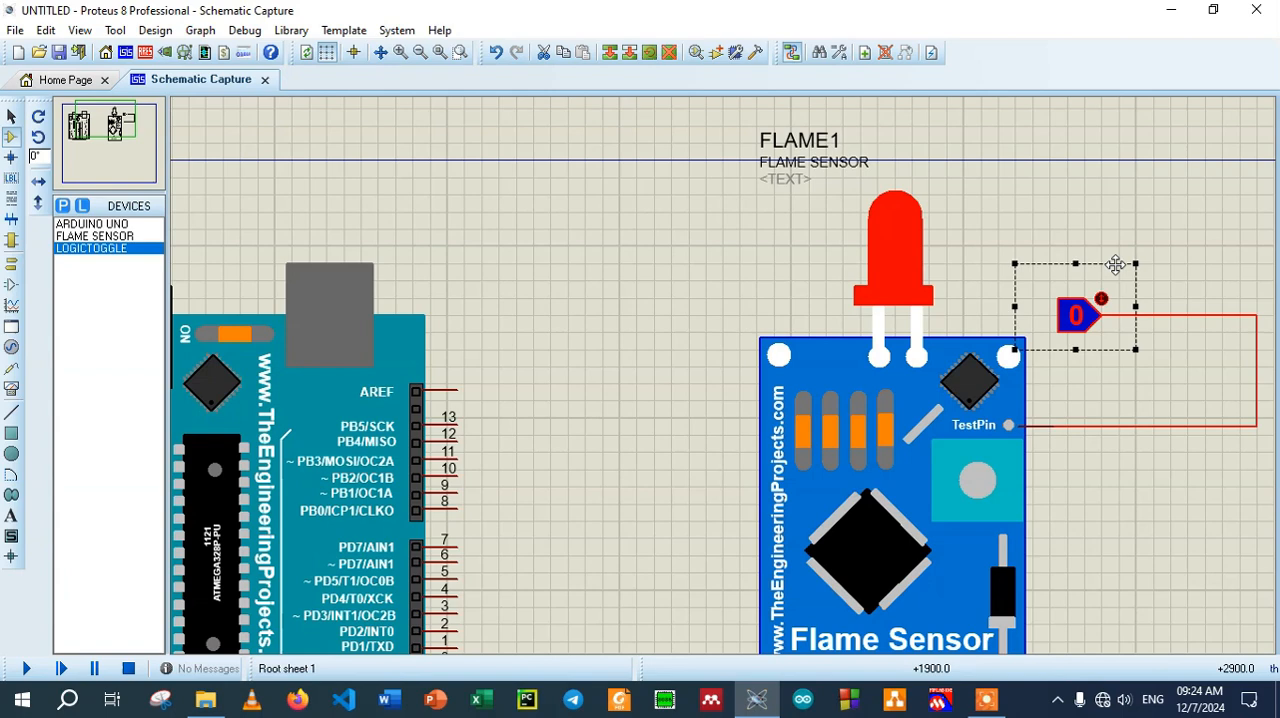
{"action": "right_click", "coordinate": [1193, 316]}
{"action": "left_click", "coordinate": [1010, 363]}
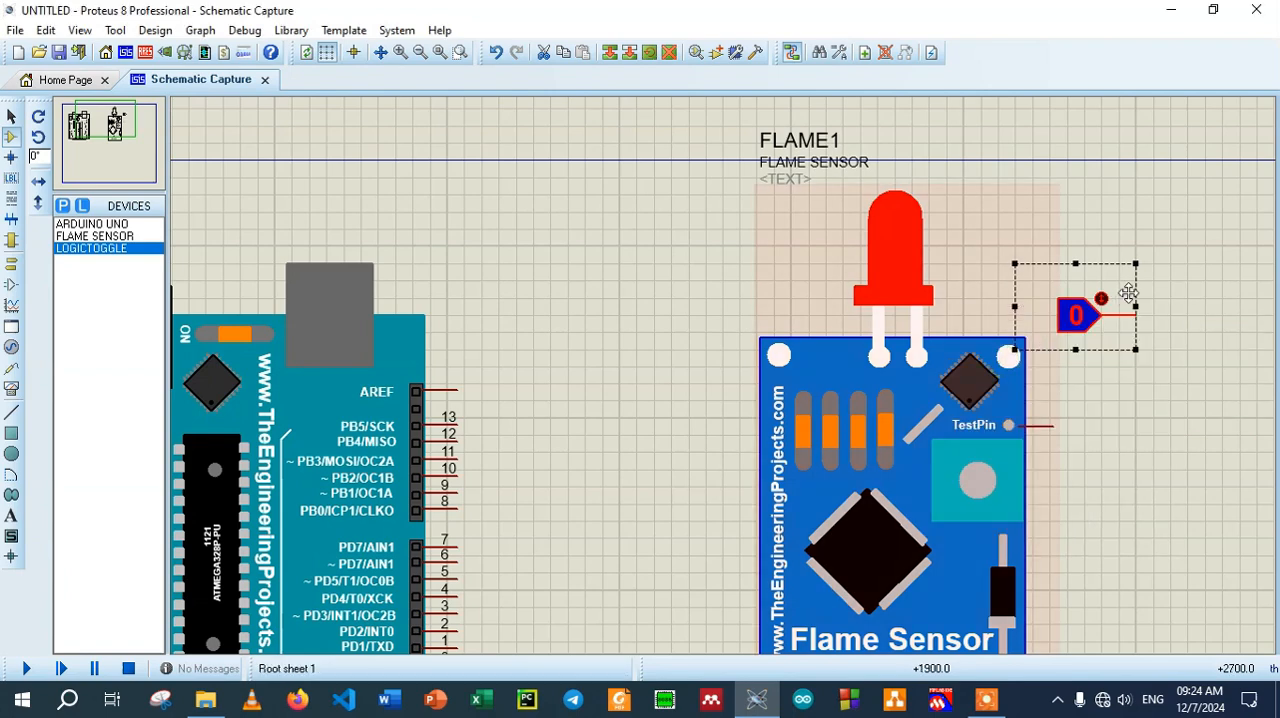
Reconnect the moved logic toggle's output to the flame sensor's TestPin with a shorter wire
{"action": "left_click", "coordinate": [1160, 312]}
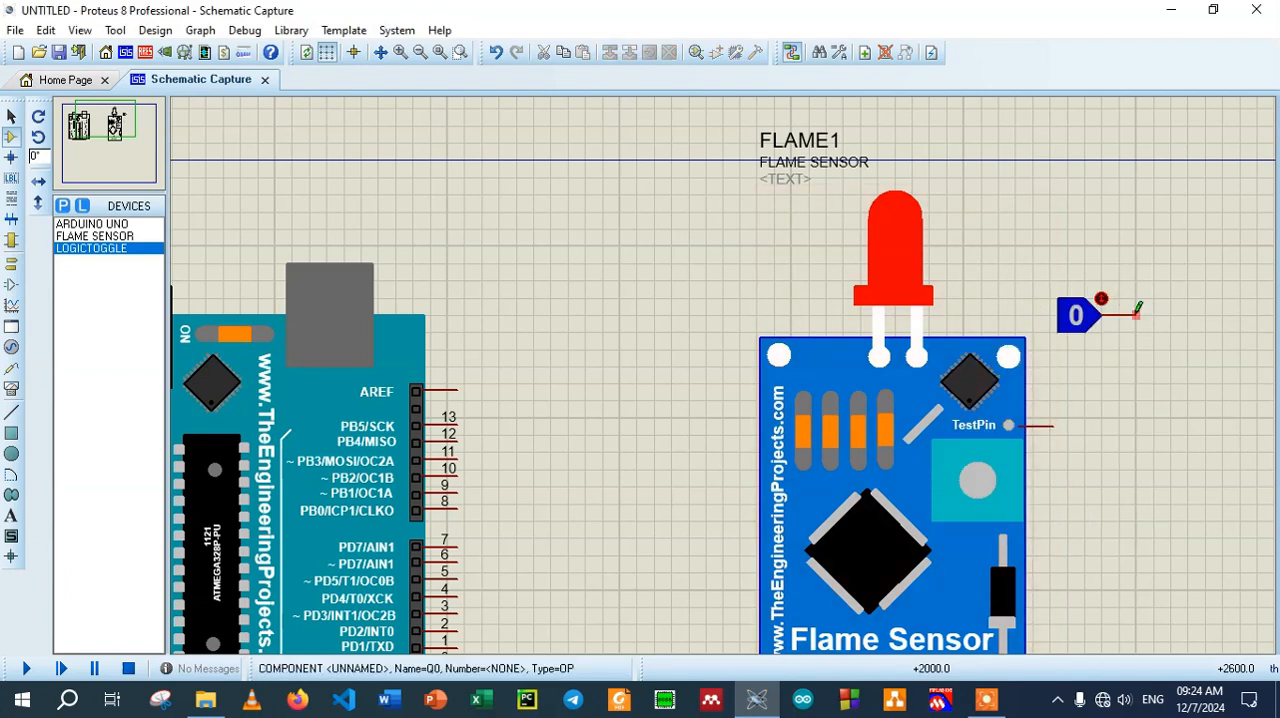
{"action": "left_click", "coordinate": [1136, 315]}
{"action": "left_click", "coordinate": [1053, 425]}
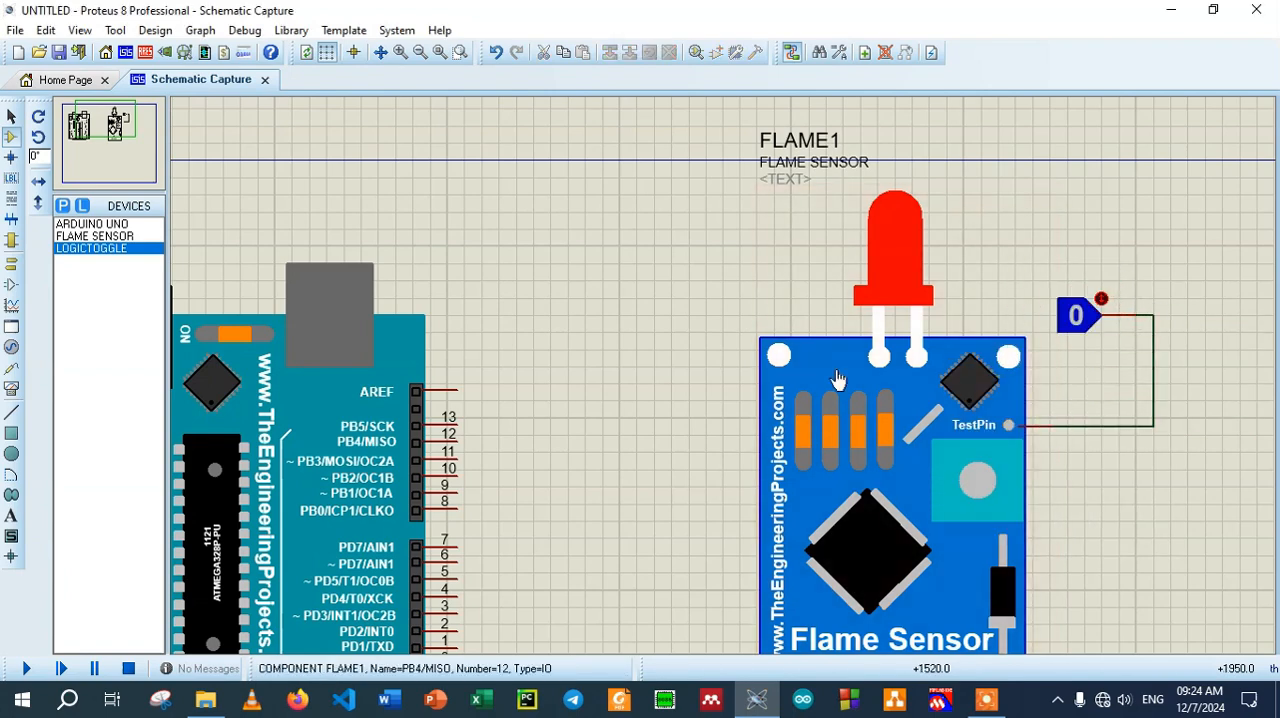
Place a GROUND terminal just below the flame sensor's GND pin
{"action": "left_click", "coordinate": [418, 54]}
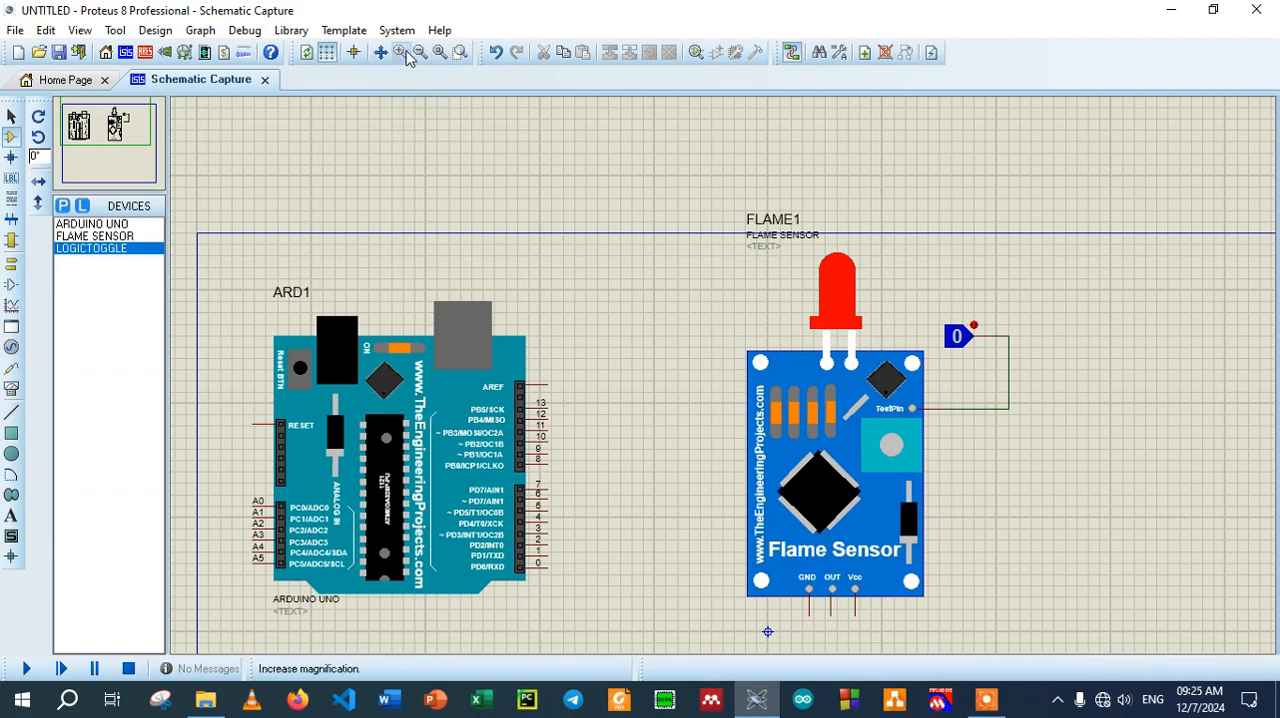
{"action": "left_click", "coordinate": [419, 54]}
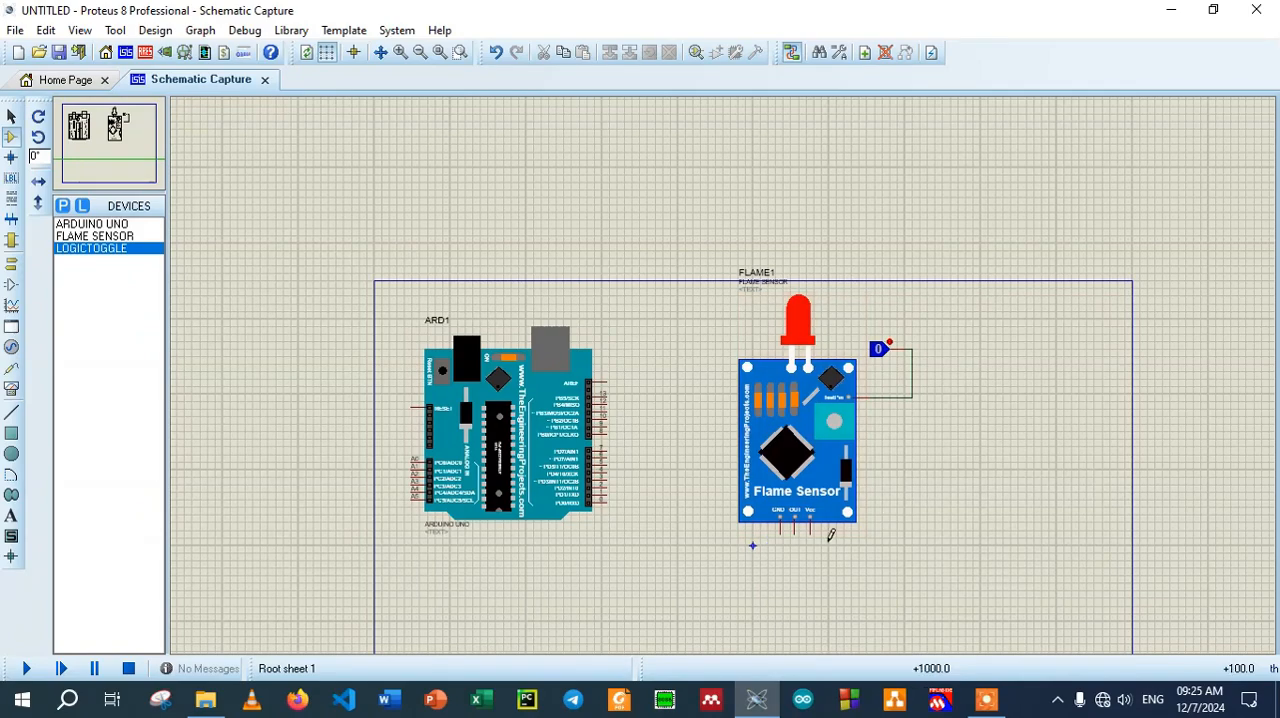
{"action": "left_click", "coordinate": [63, 205]}
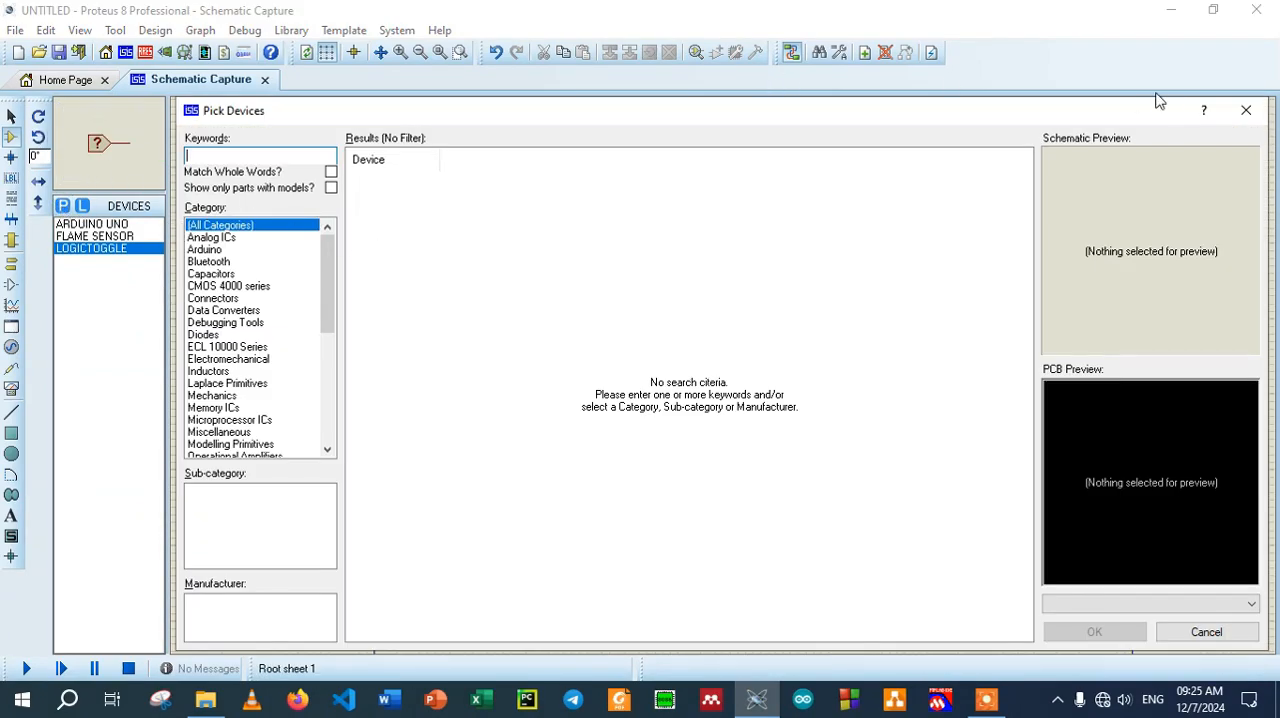
{"action": "left_click", "coordinate": [1246, 110]}
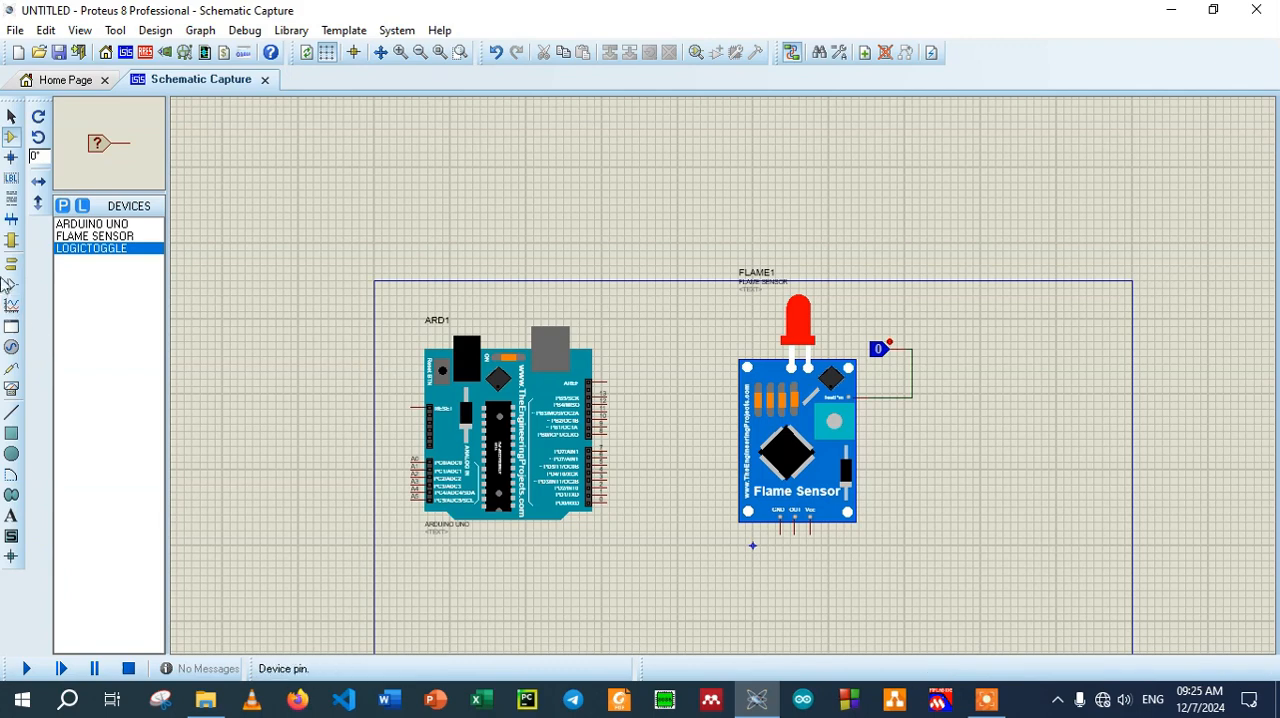
{"action": "left_click", "coordinate": [11, 264]}
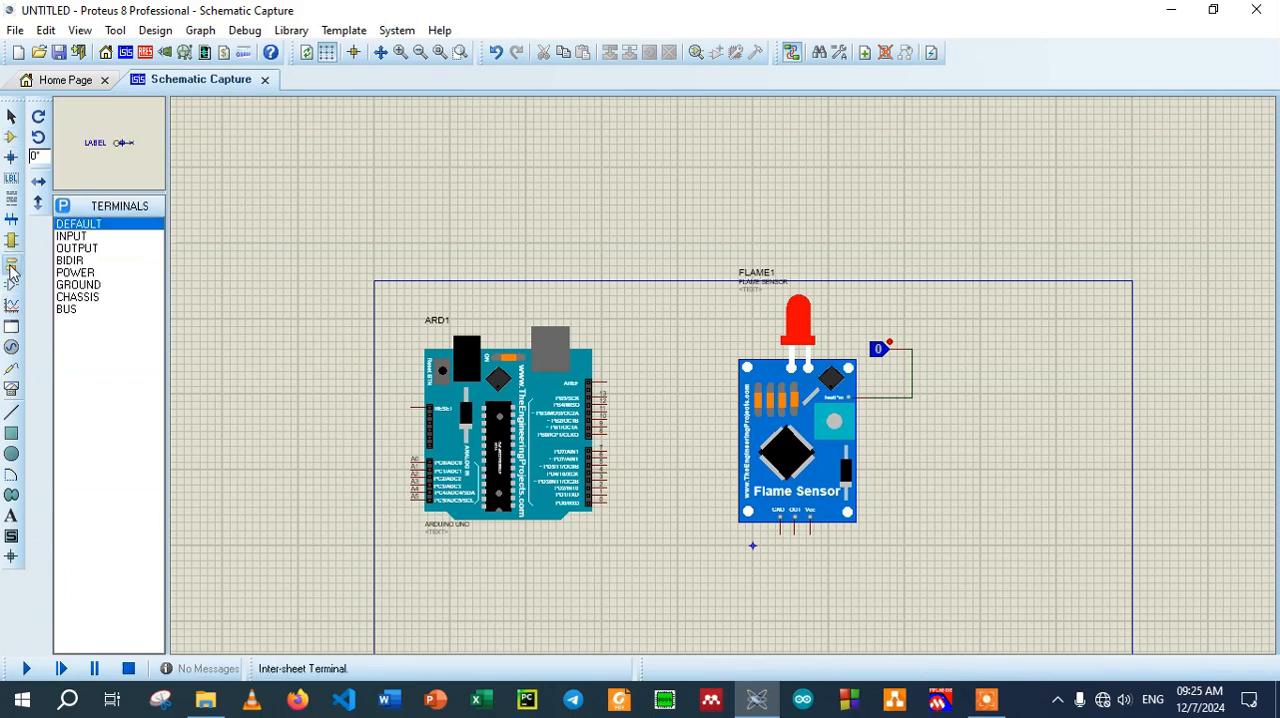
{"action": "left_click", "coordinate": [80, 285]}
{"action": "left_click", "coordinate": [778, 573]}
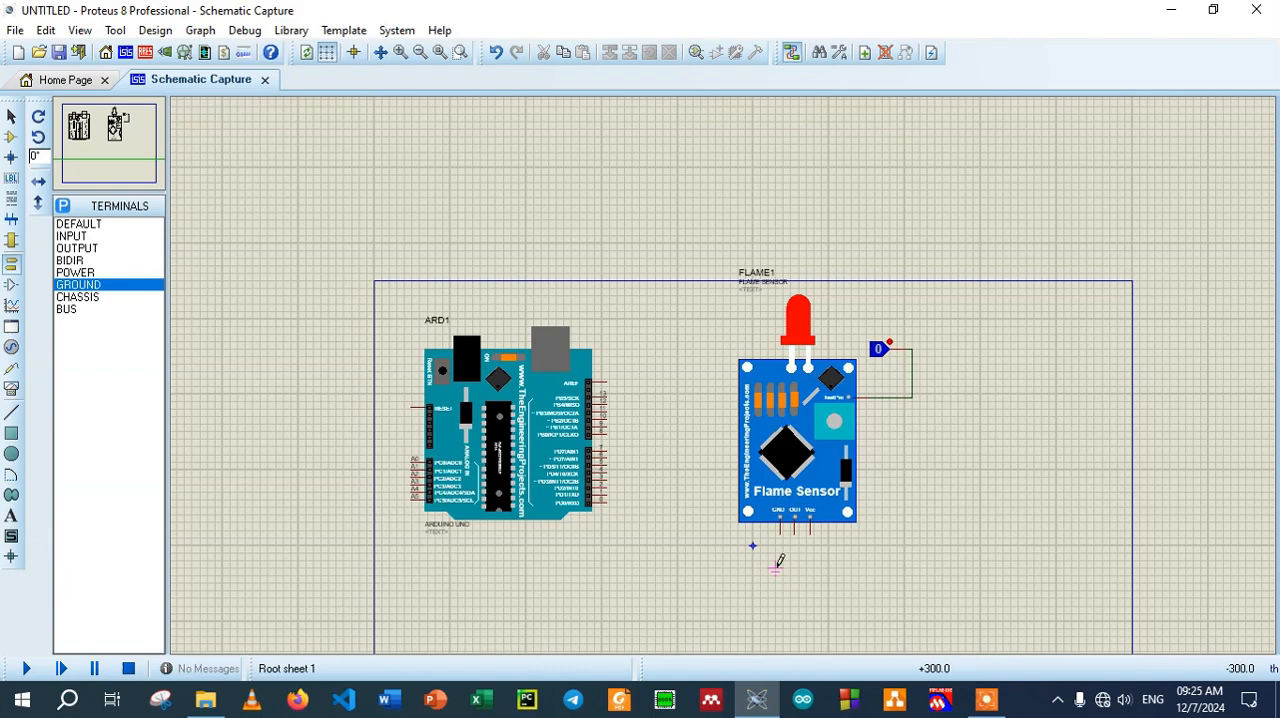
Place a POWER terminal below the flame sensor, to the right of its Vcc pin
{"action": "left_click", "coordinate": [80, 273]}
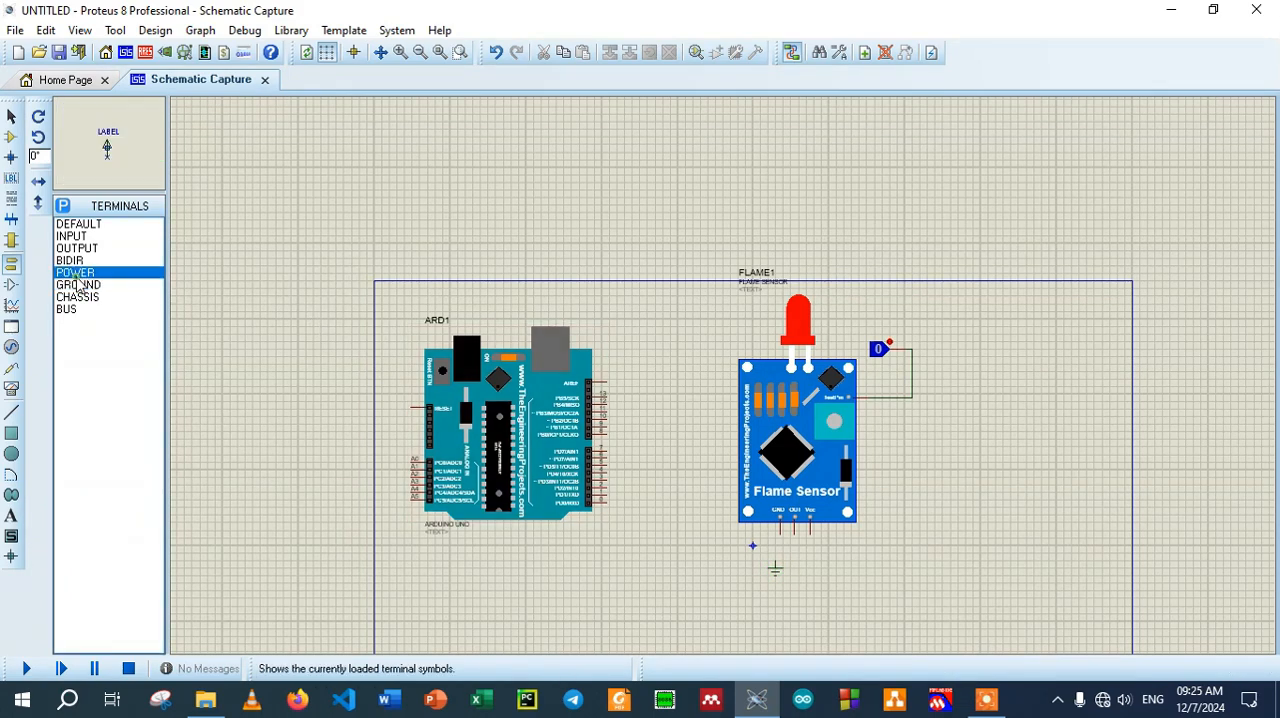
{"action": "left_click", "coordinate": [884, 552]}
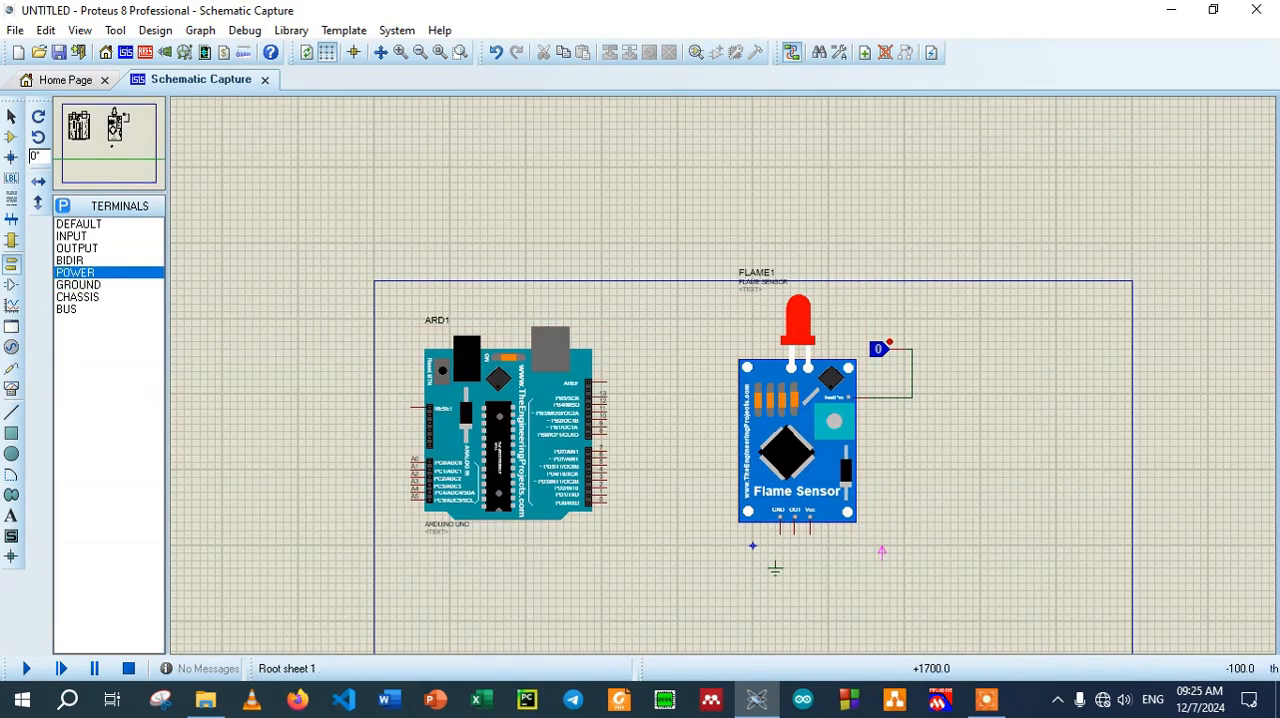
{"action": "left_click", "coordinate": [858, 550]}
Wire the flame sensor's GND pin to the ground terminal below it
{"action": "left_click", "coordinate": [400, 52]}
{"action": "left_click", "coordinate": [96, 125]}
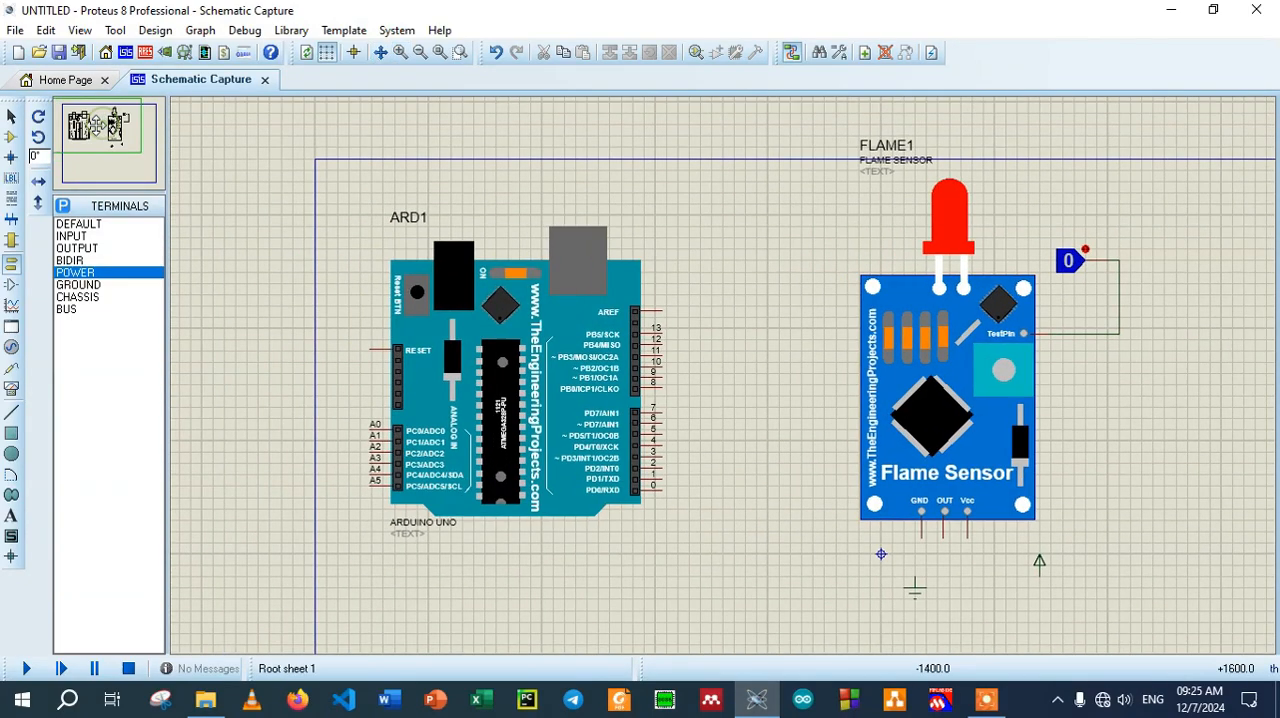
{"action": "left_click", "coordinate": [920, 540]}
{"action": "left_click", "coordinate": [915, 583]}
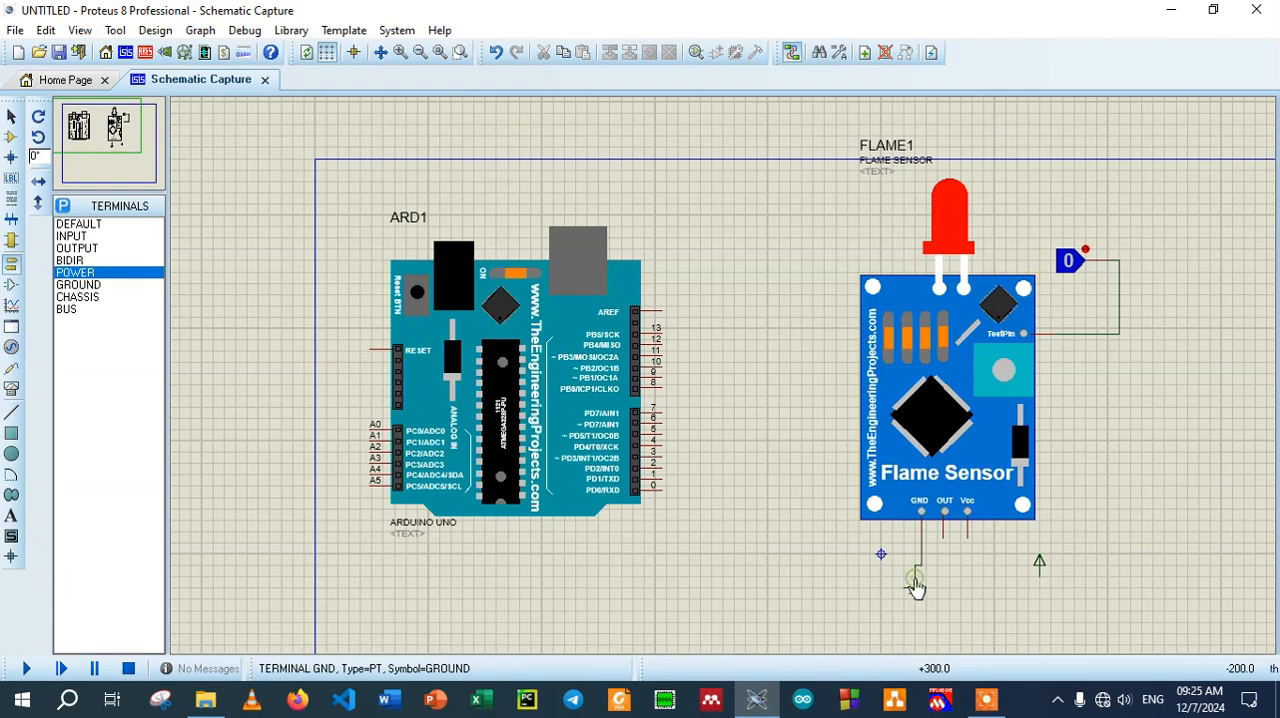
Wire the flame sensor's Vcc pin to the power terminal and its OUT pin to Arduino Uno pin 7
{"action": "left_click", "coordinate": [970, 532]}
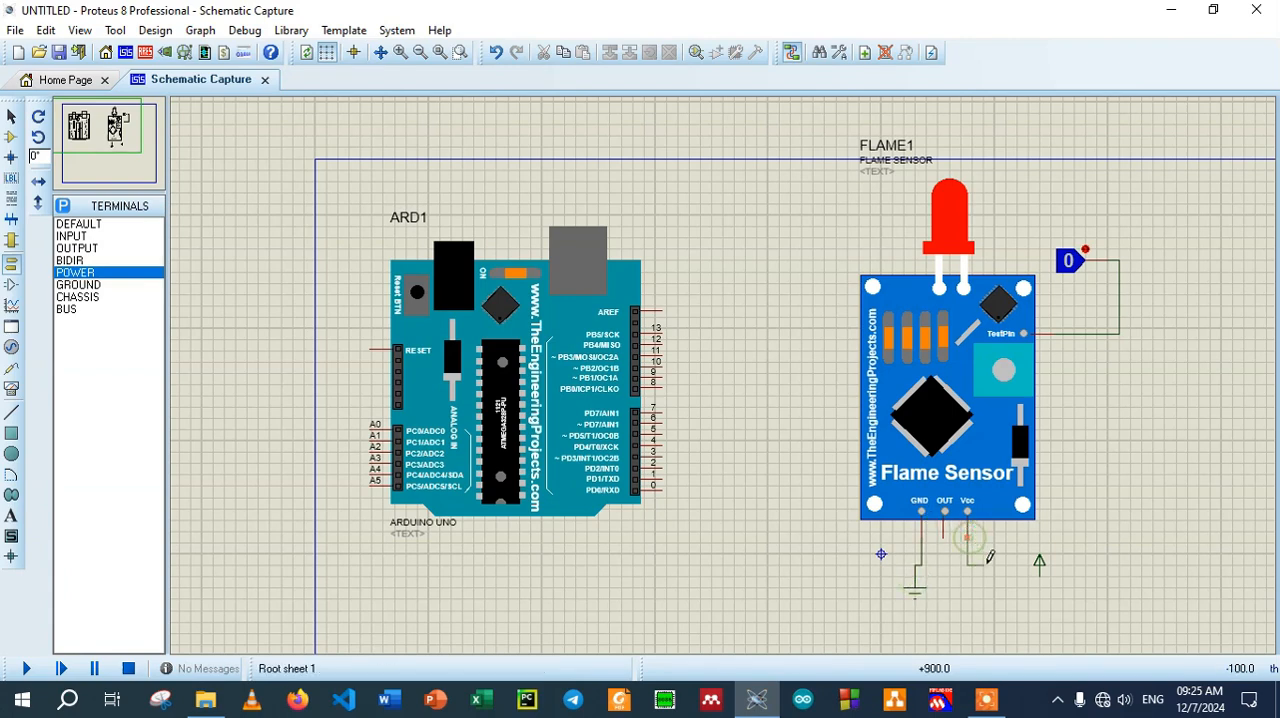
{"action": "left_click", "coordinate": [1042, 588]}
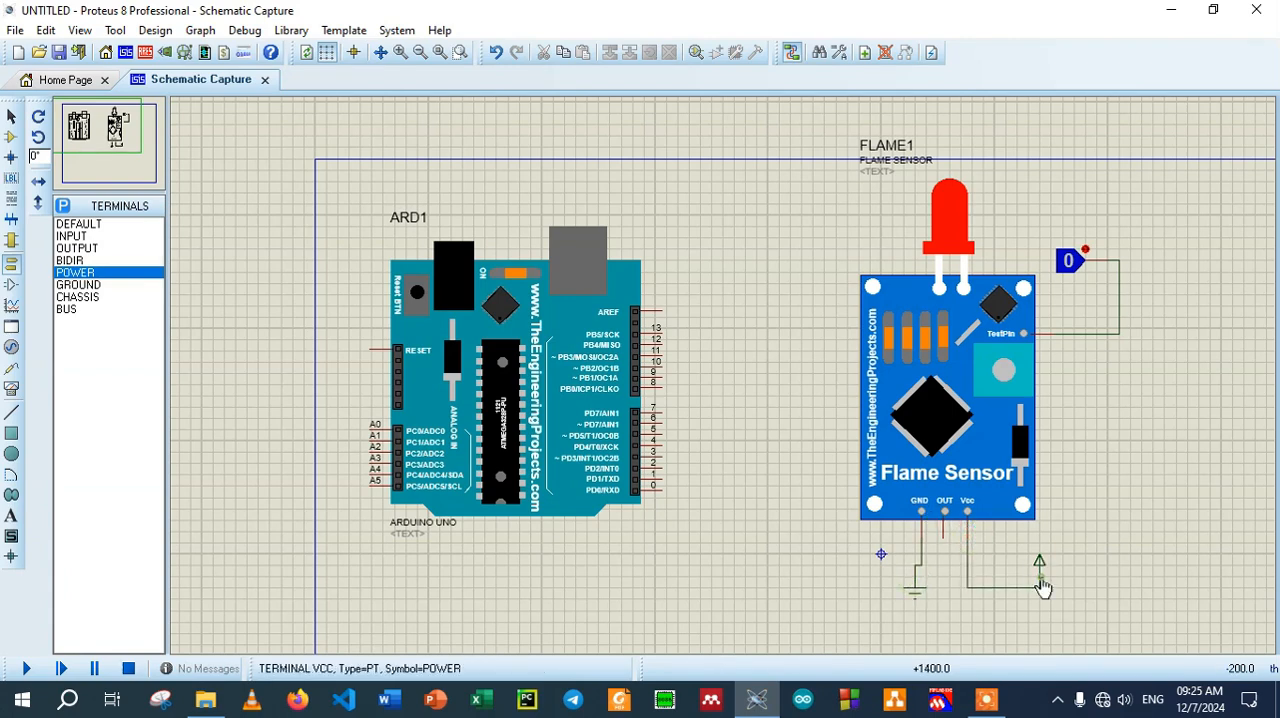
{"action": "left_click", "coordinate": [945, 533]}
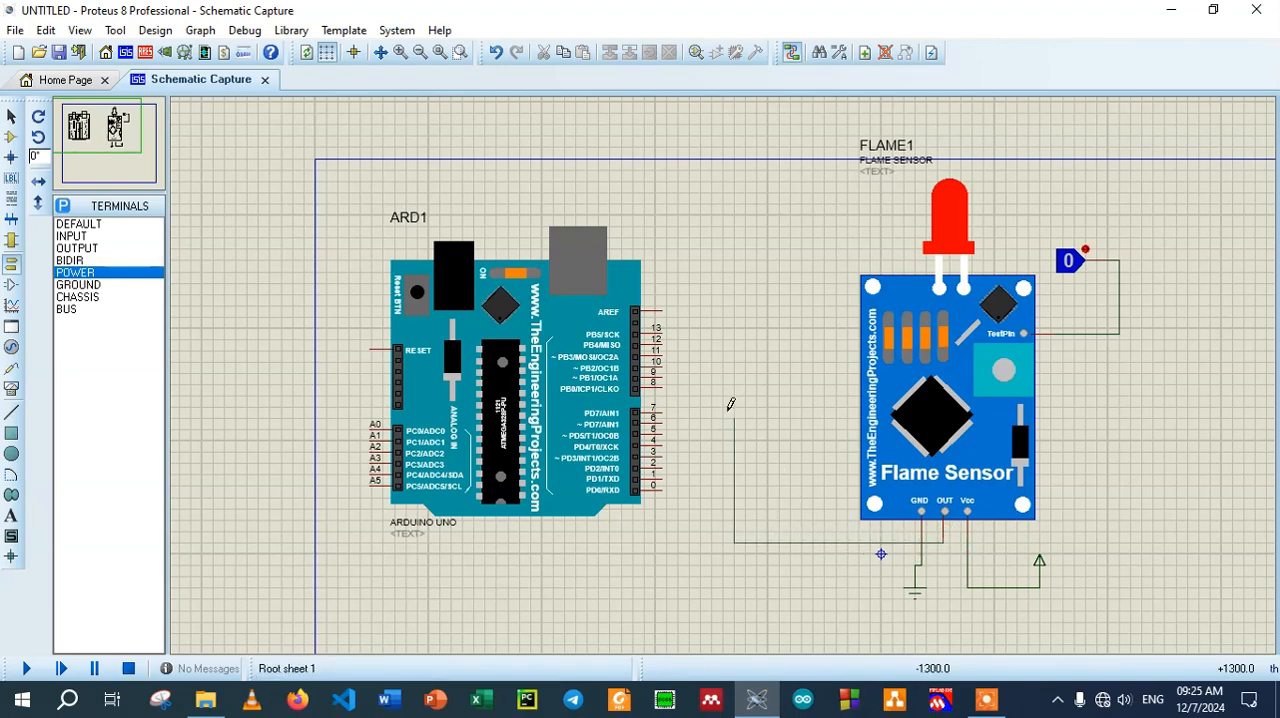
{"action": "left_click", "coordinate": [667, 408]}
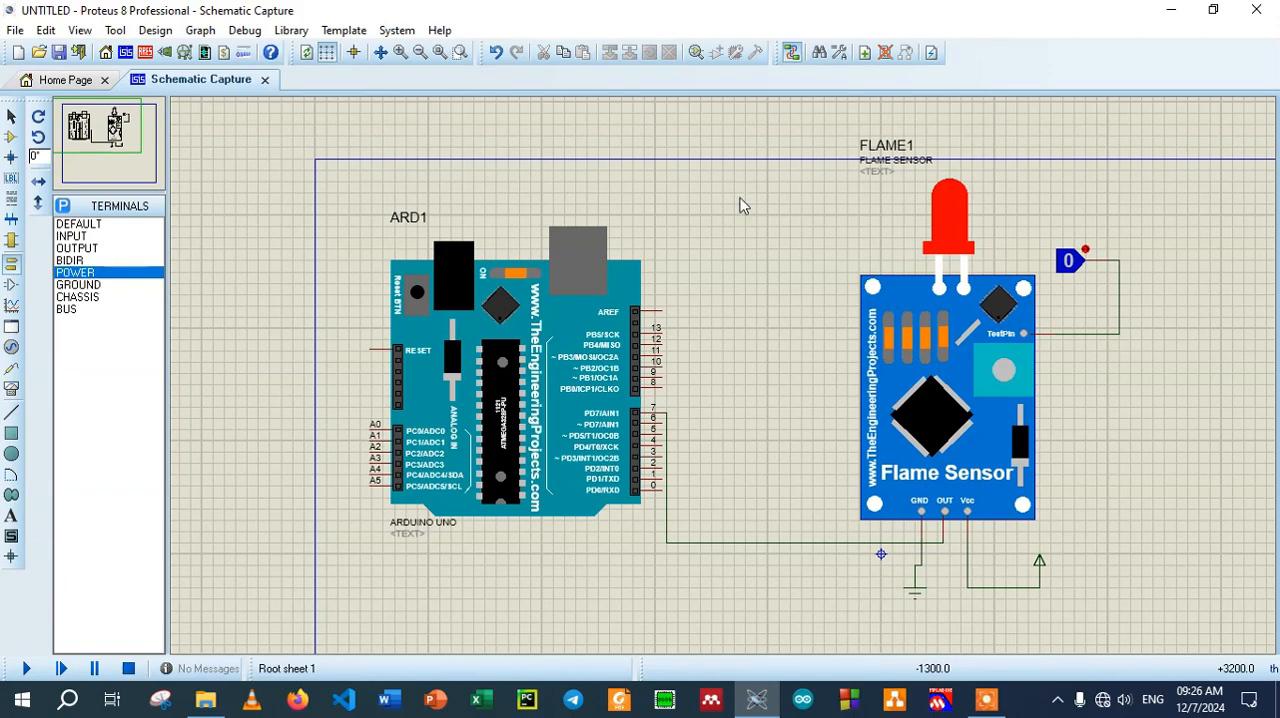
Save the project as flamSensor in the arduno projects folder inside ES_project on the Documents (F:) drive
{"action": "key", "text": "ctrl+s"}
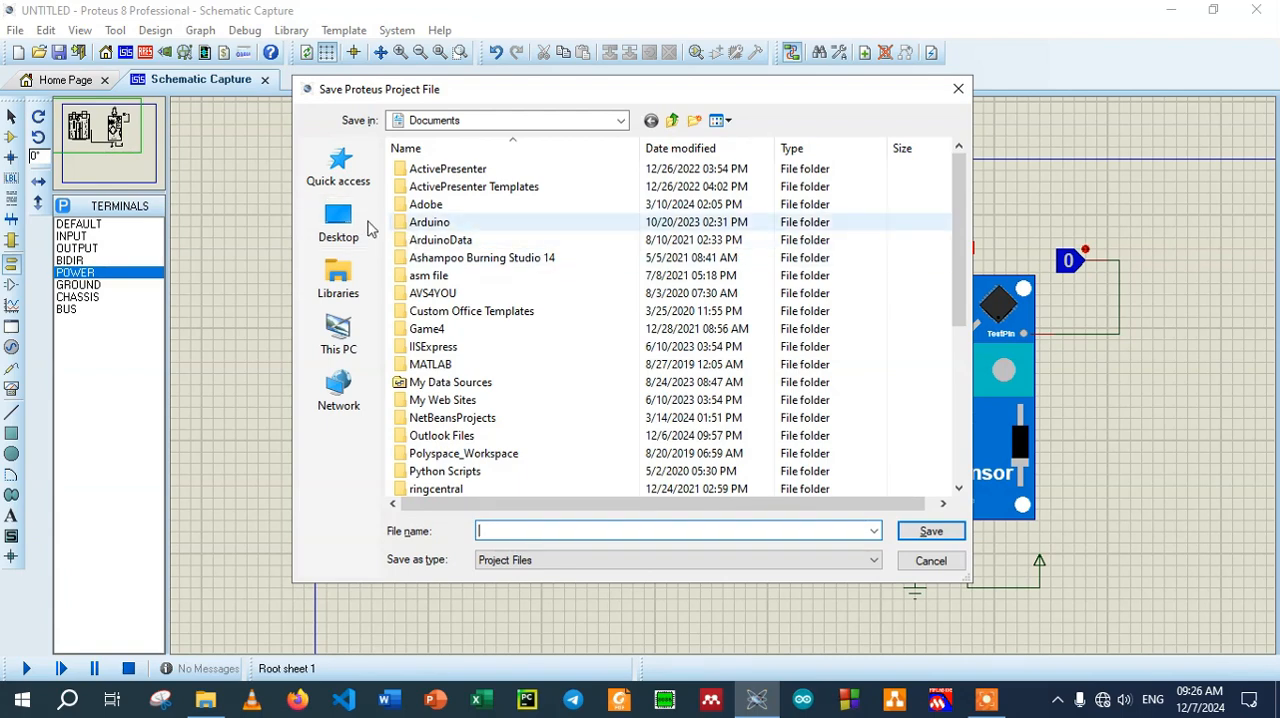
{"action": "left_click", "coordinate": [340, 224]}
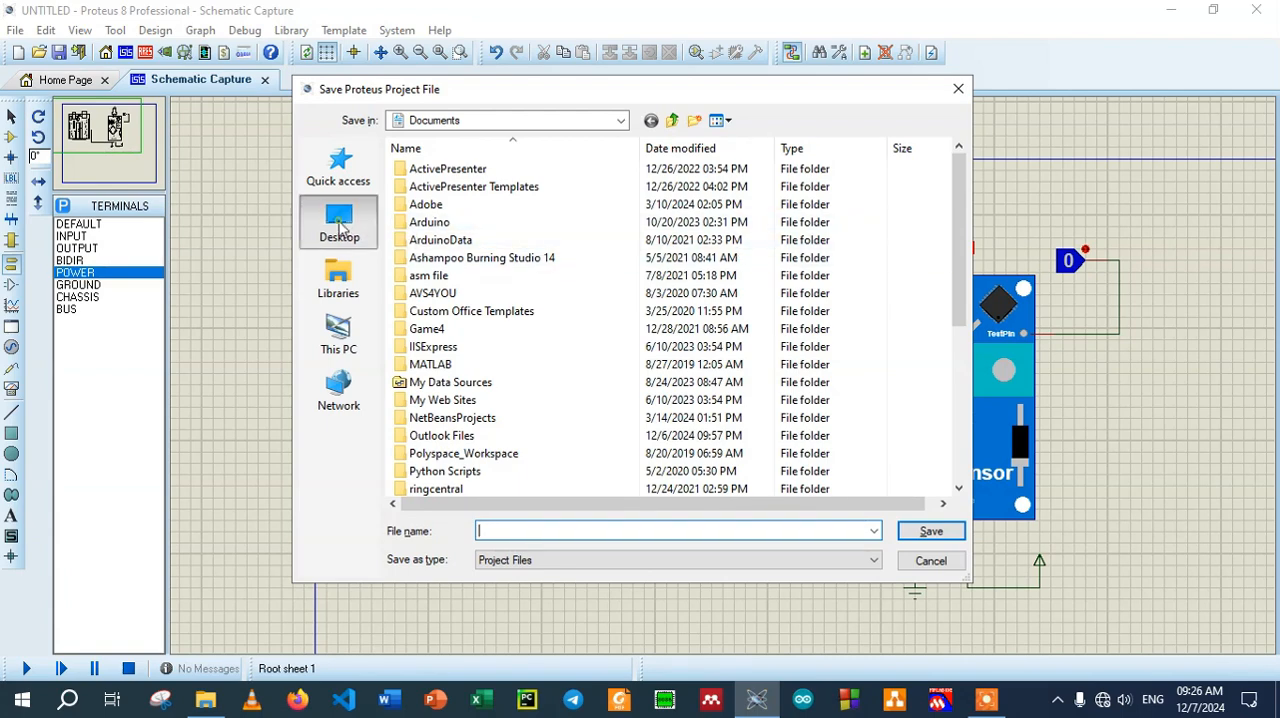
{"action": "left_click", "coordinate": [343, 331]}
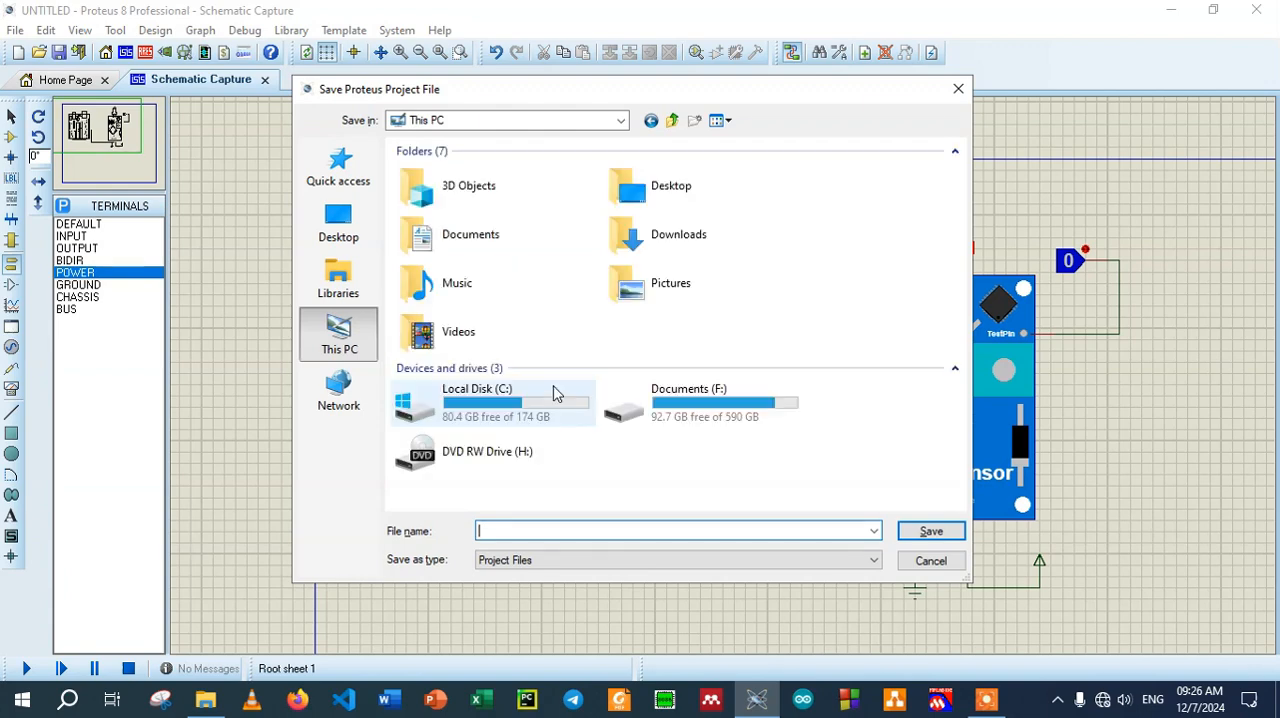
{"action": "double_click", "coordinate": [668, 410]}
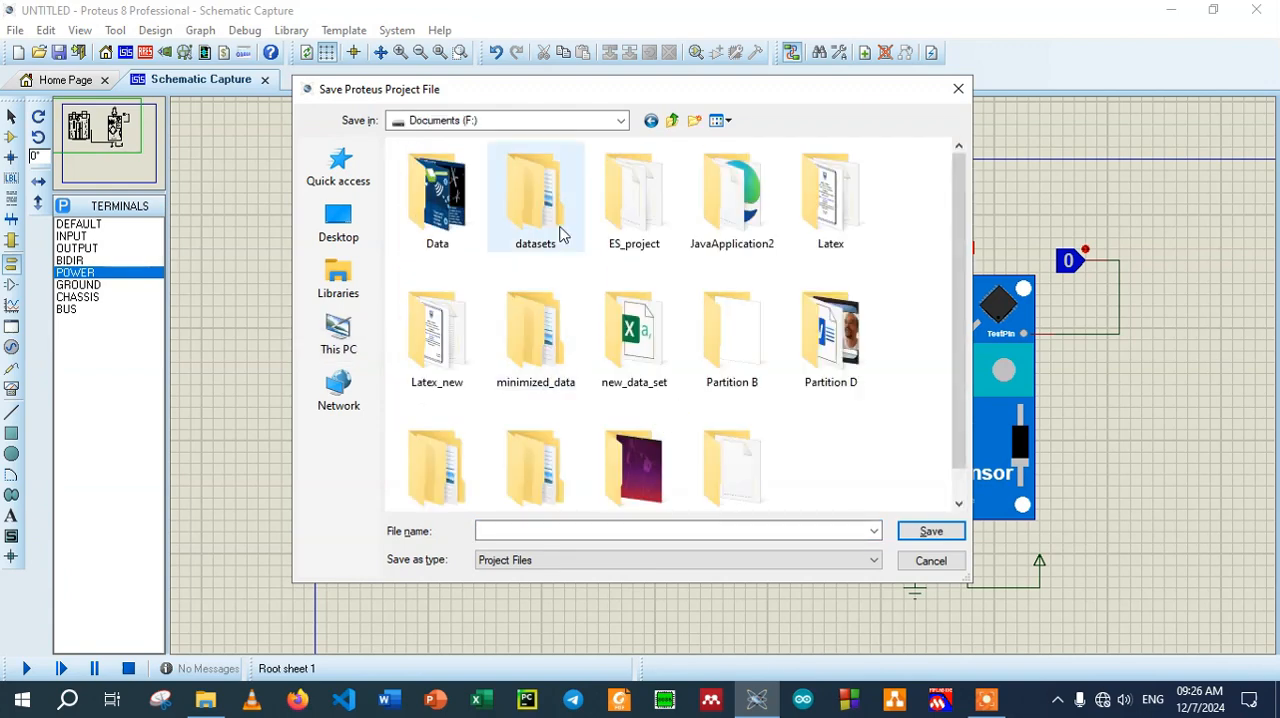
{"action": "double_click", "coordinate": [646, 223]}
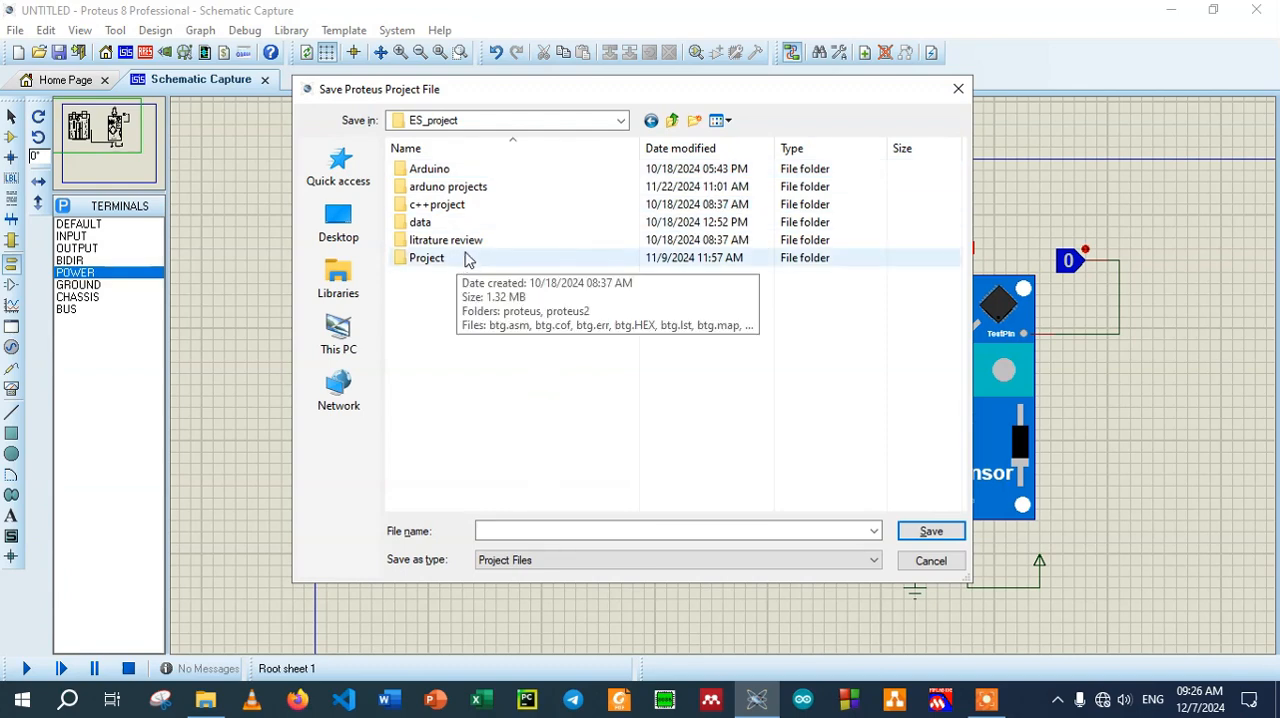
{"action": "double_click", "coordinate": [522, 187]}
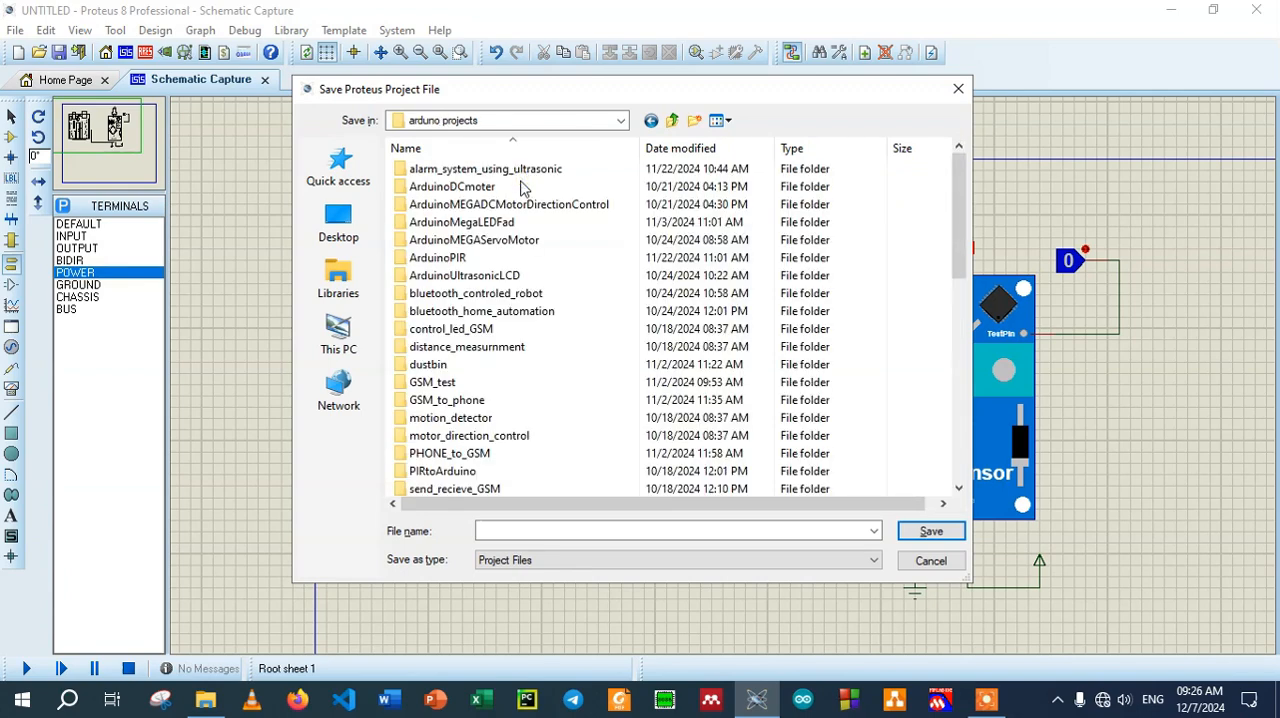
{"action": "scroll", "coordinate": [586, 374], "scroll_direction": "down", "scroll_amount": 5}
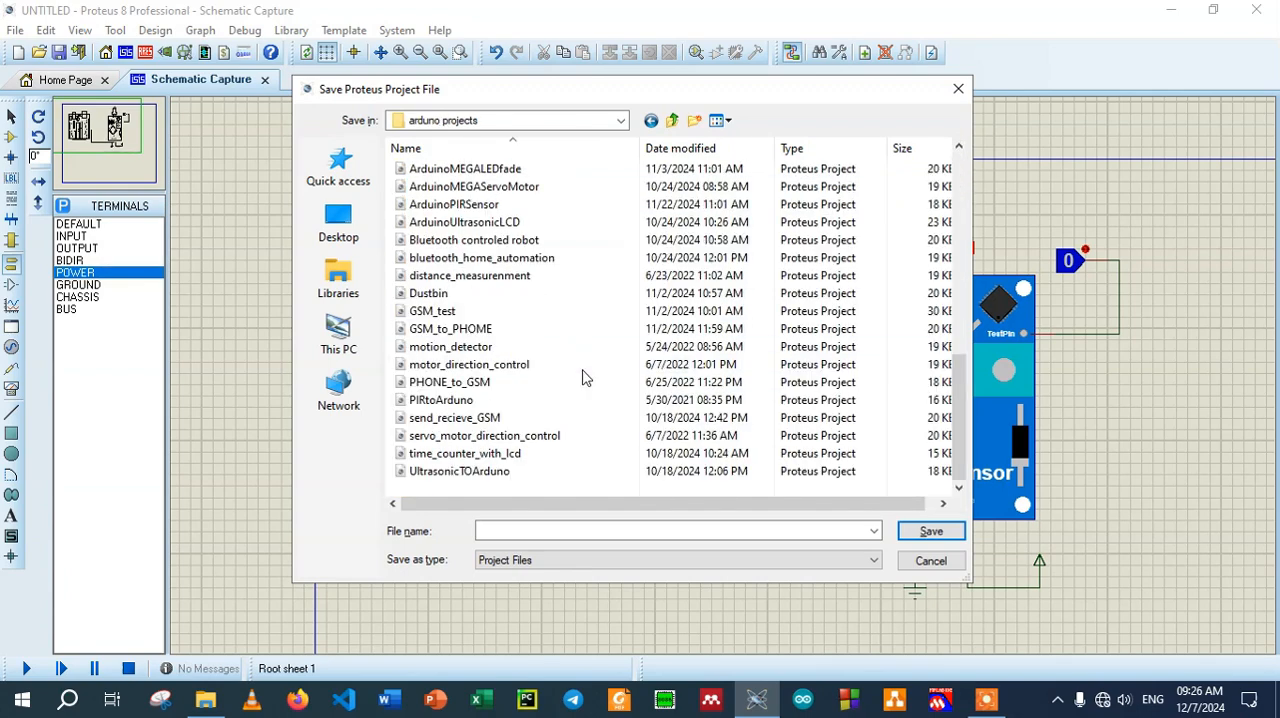
{"action": "left_click", "coordinate": [497, 532]}
{"action": "type", "text": "flam"}
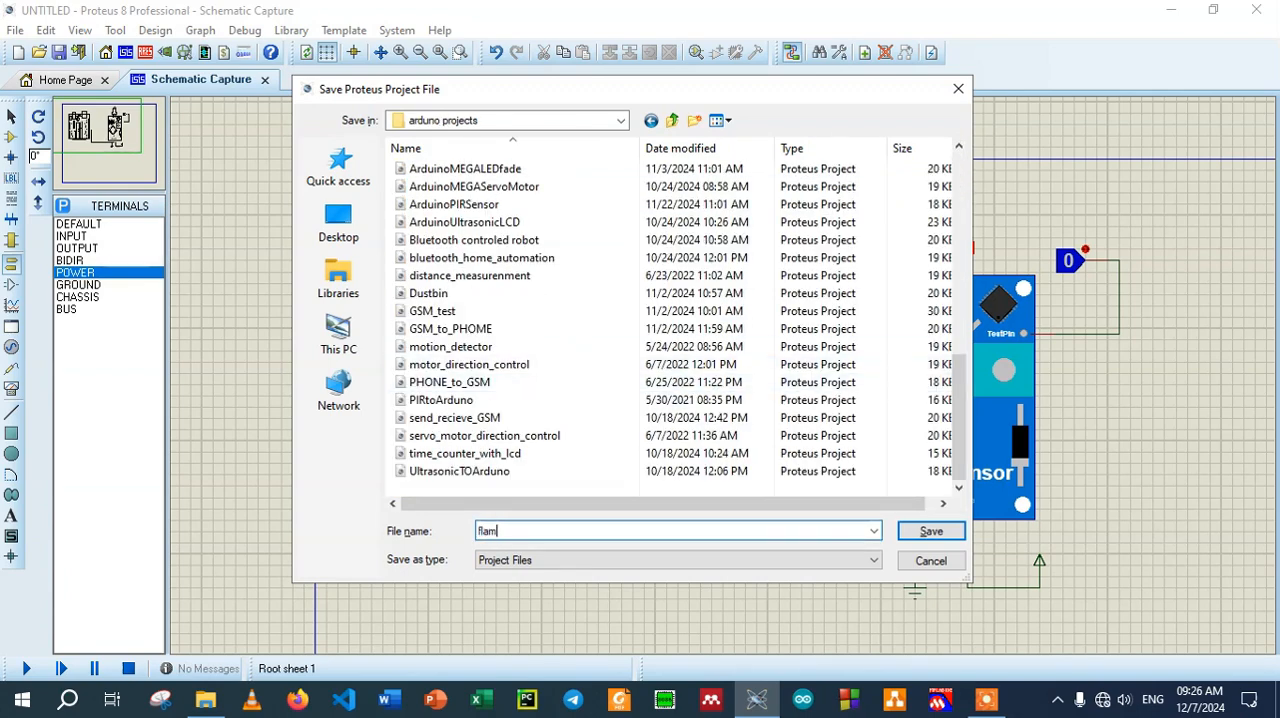
{"action": "type", "text": "Senx"}
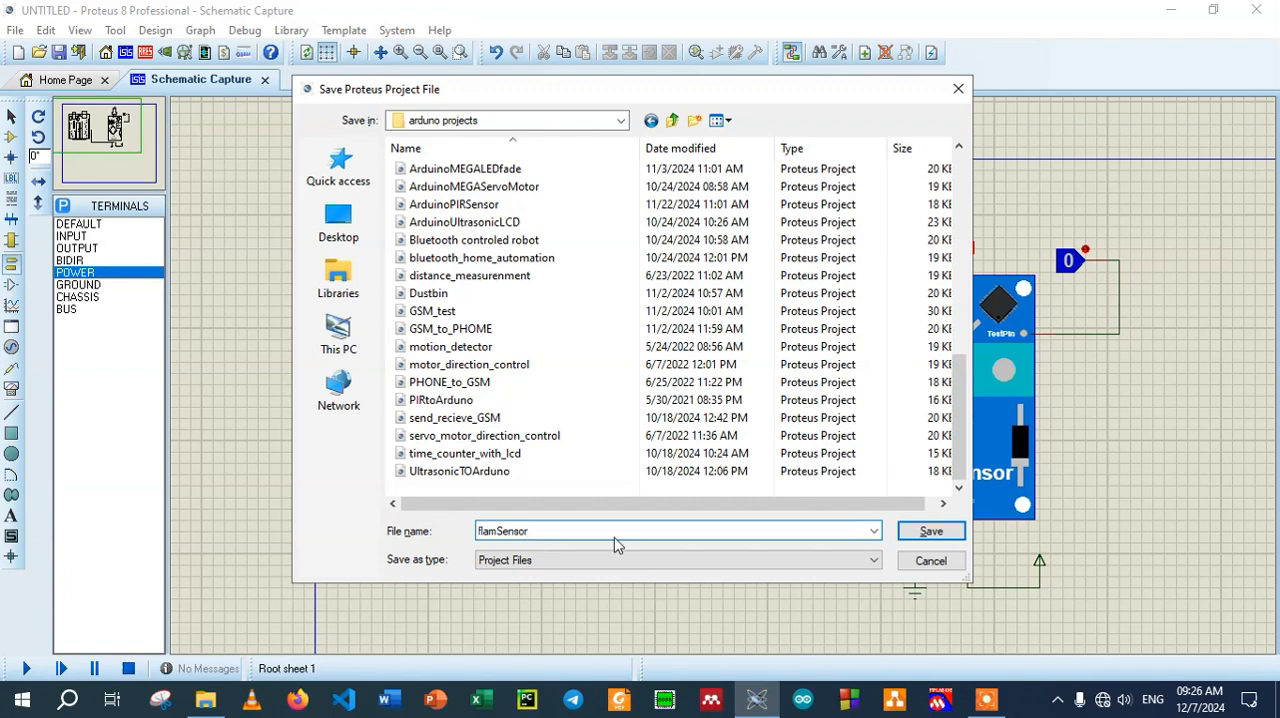
{"action": "left_click", "coordinate": [930, 537]}
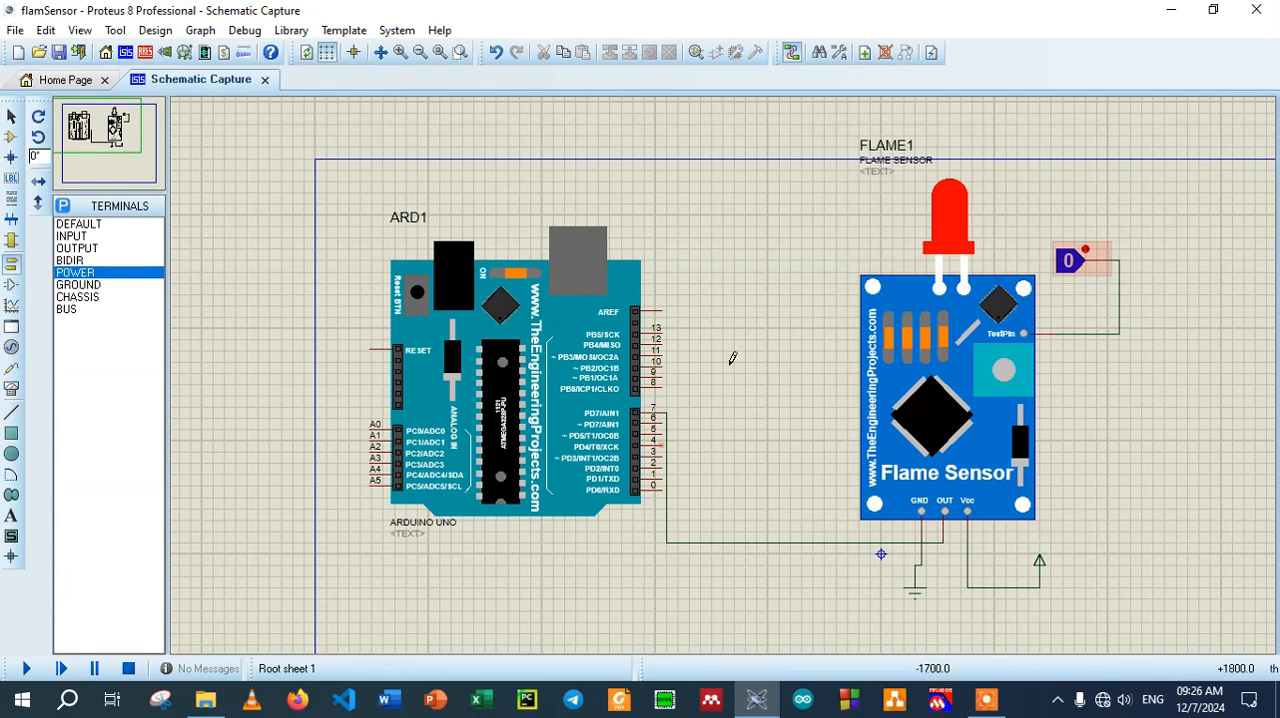
{"action": "left_click", "coordinate": [1004, 251]}
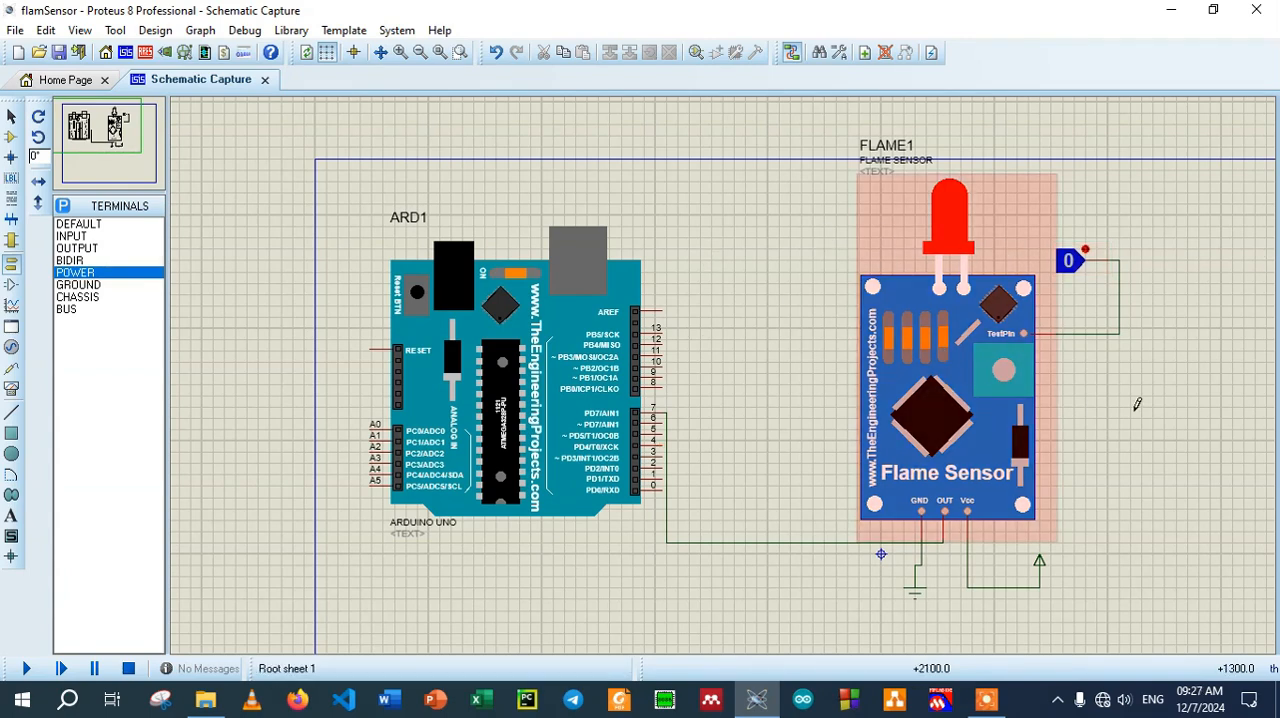
{"action": "left_click", "coordinate": [630, 442]}
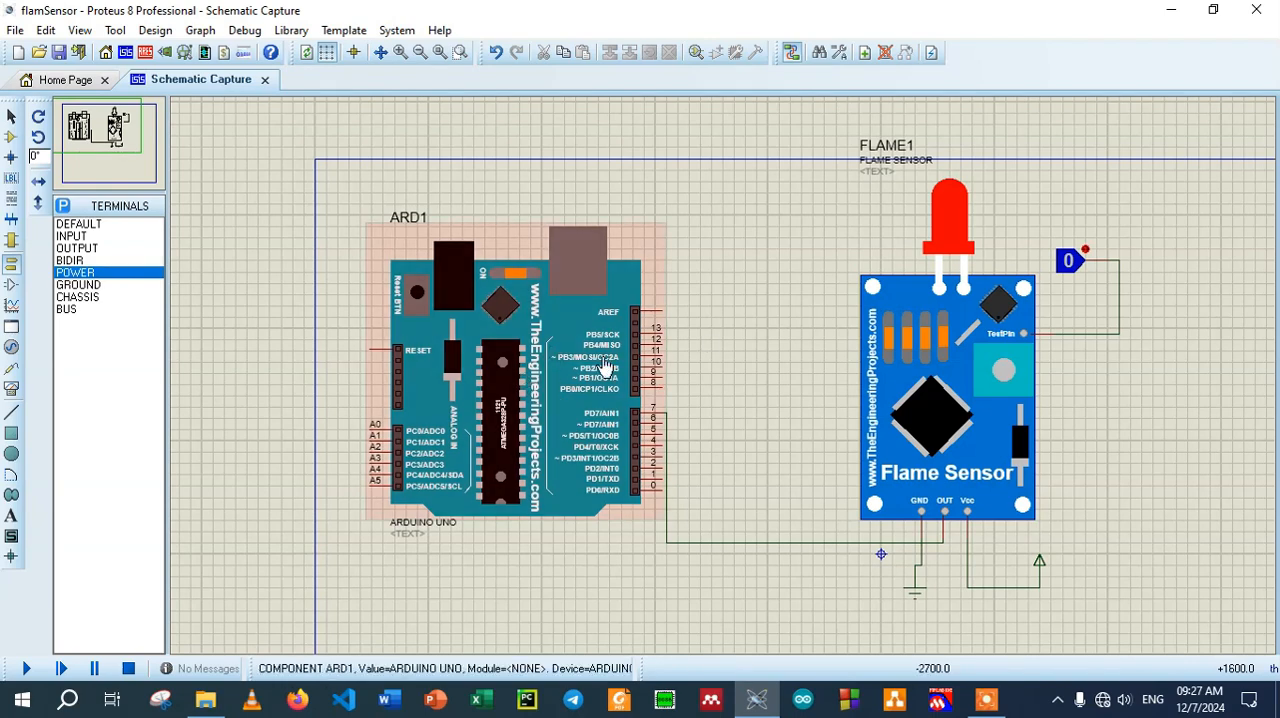
Launch the Arduino IDE and return to the Proteus schematic
{"action": "left_click", "coordinate": [805, 703]}
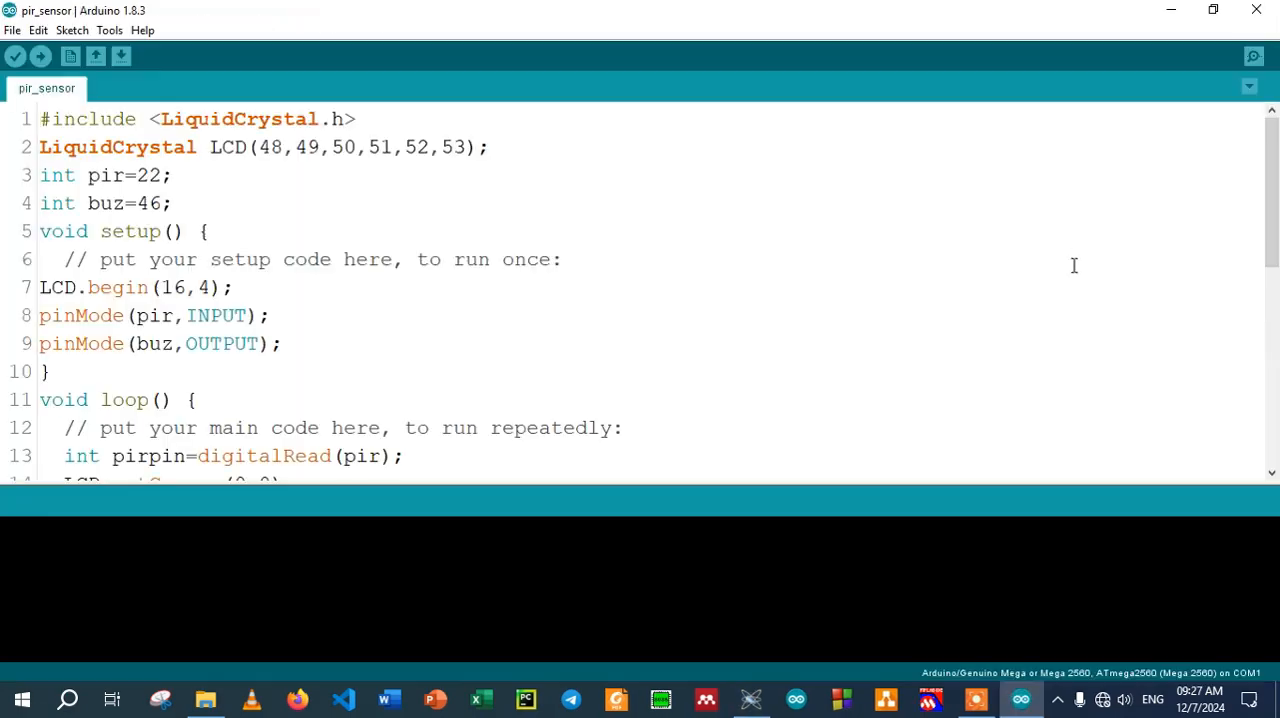
{"action": "left_click", "coordinate": [757, 700]}
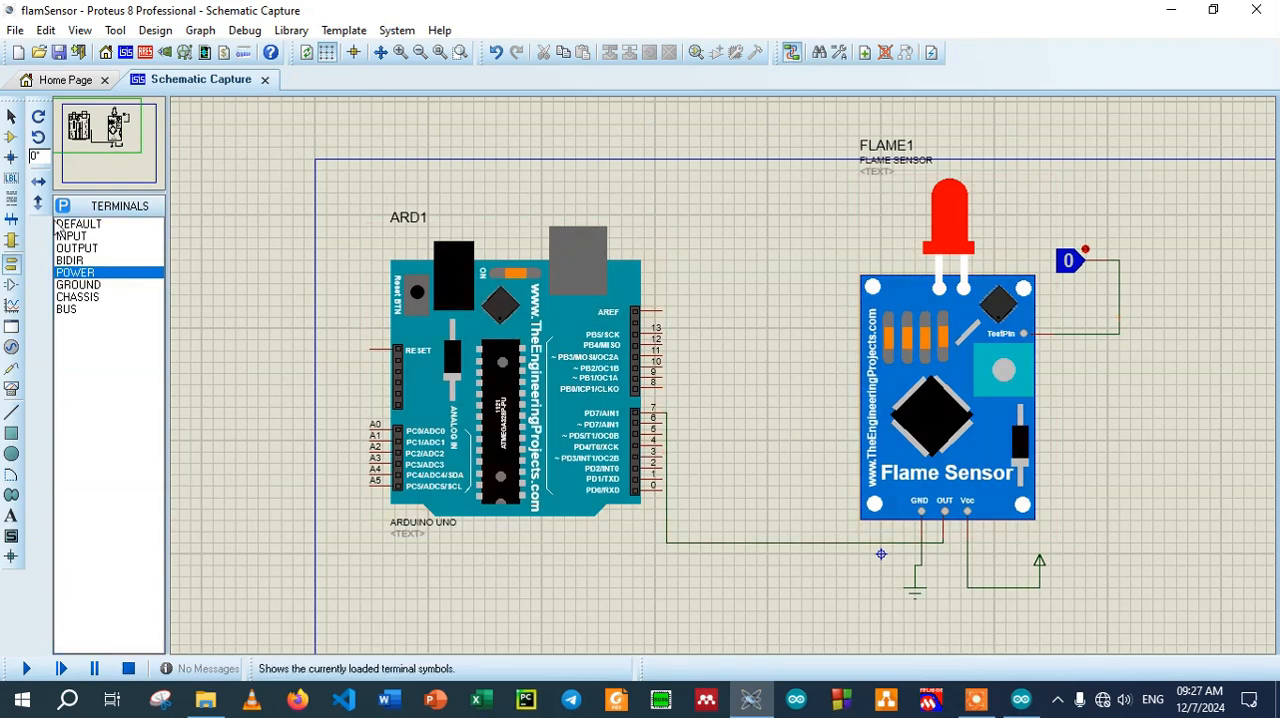
Search the device library for LED RED and add the LED-RED part to the project's devices
{"action": "left_click", "coordinate": [11, 136]}
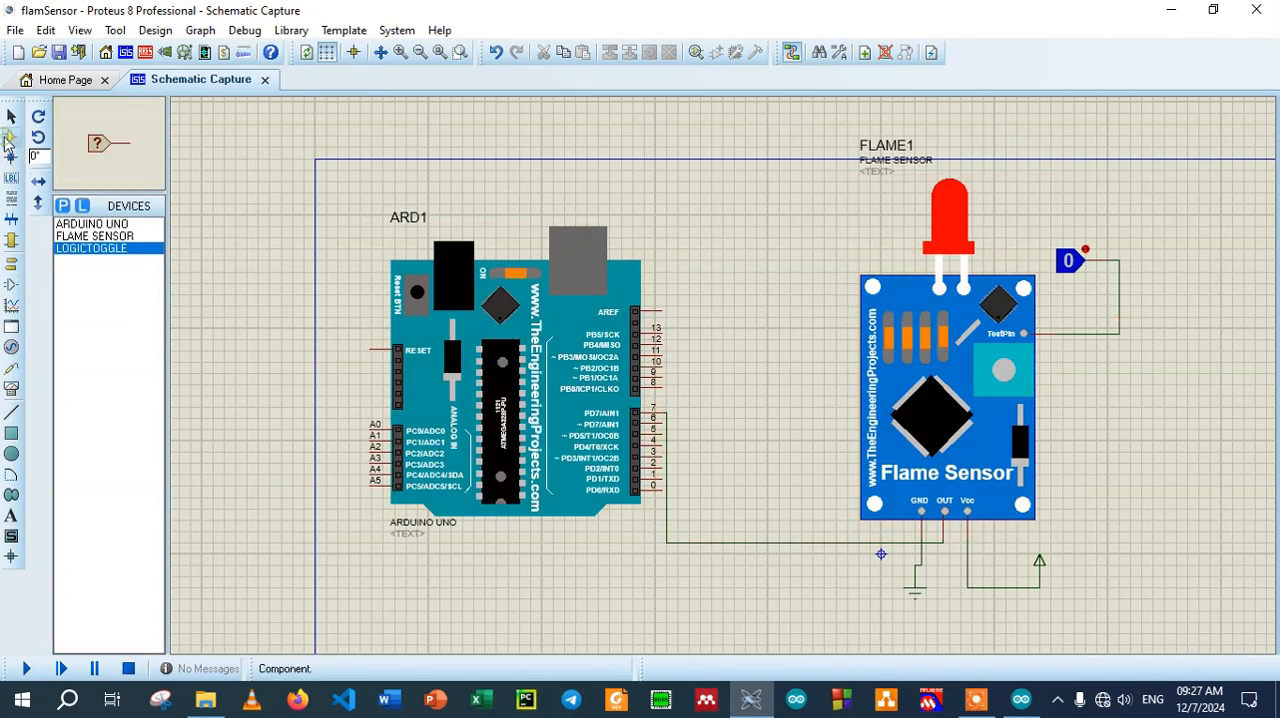
{"action": "left_click", "coordinate": [63, 207]}
{"action": "type", "text": "LE"}
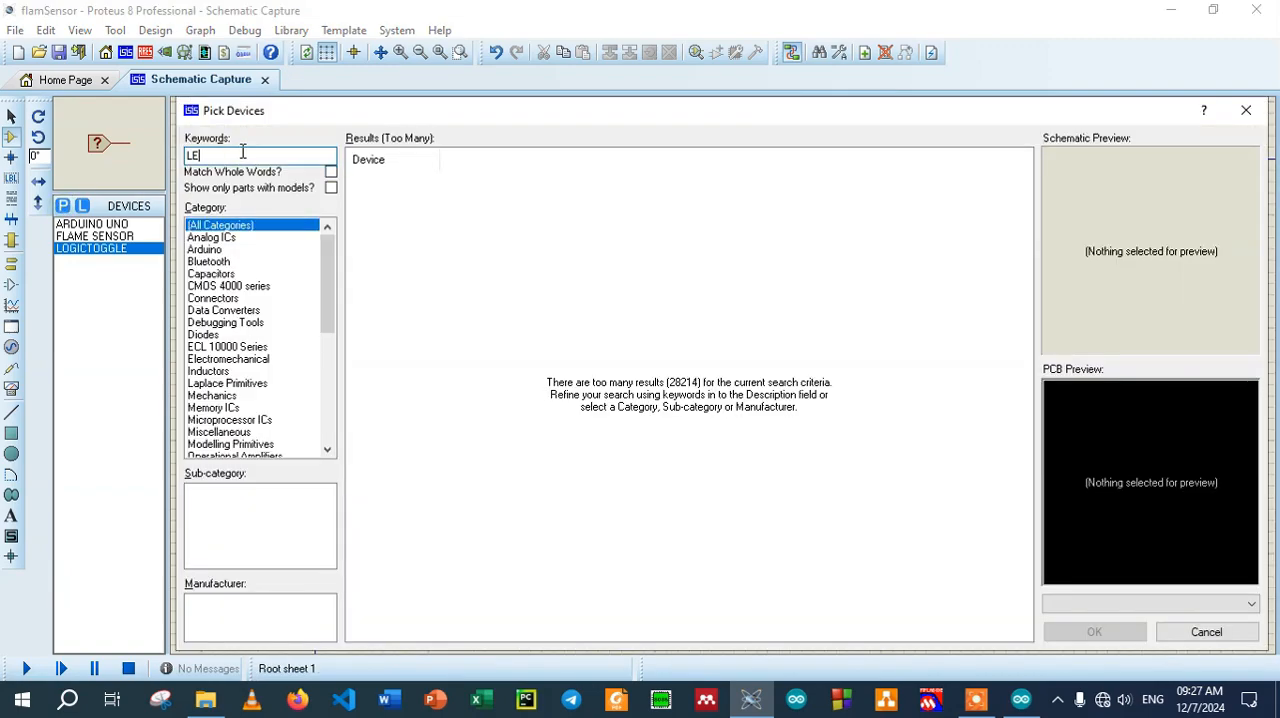
{"action": "type", "text": "D RED"}
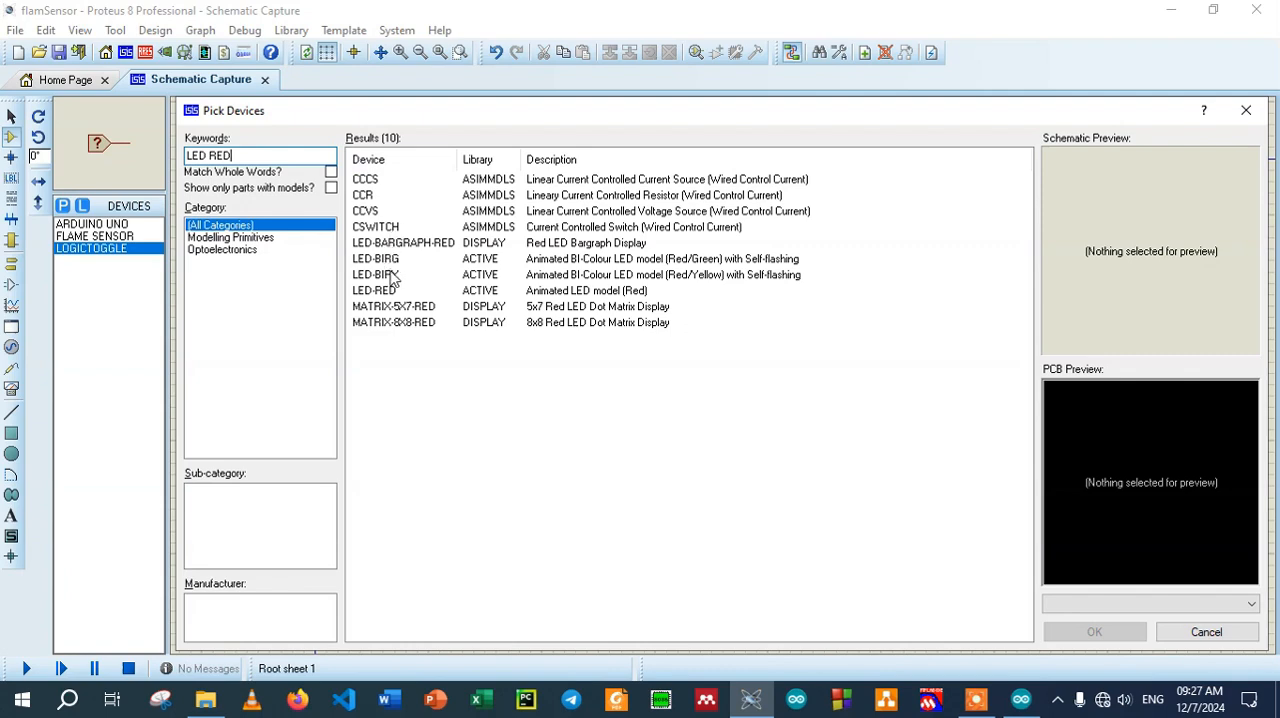
{"action": "left_click", "coordinate": [395, 290]}
{"action": "left_click", "coordinate": [1094, 631]}
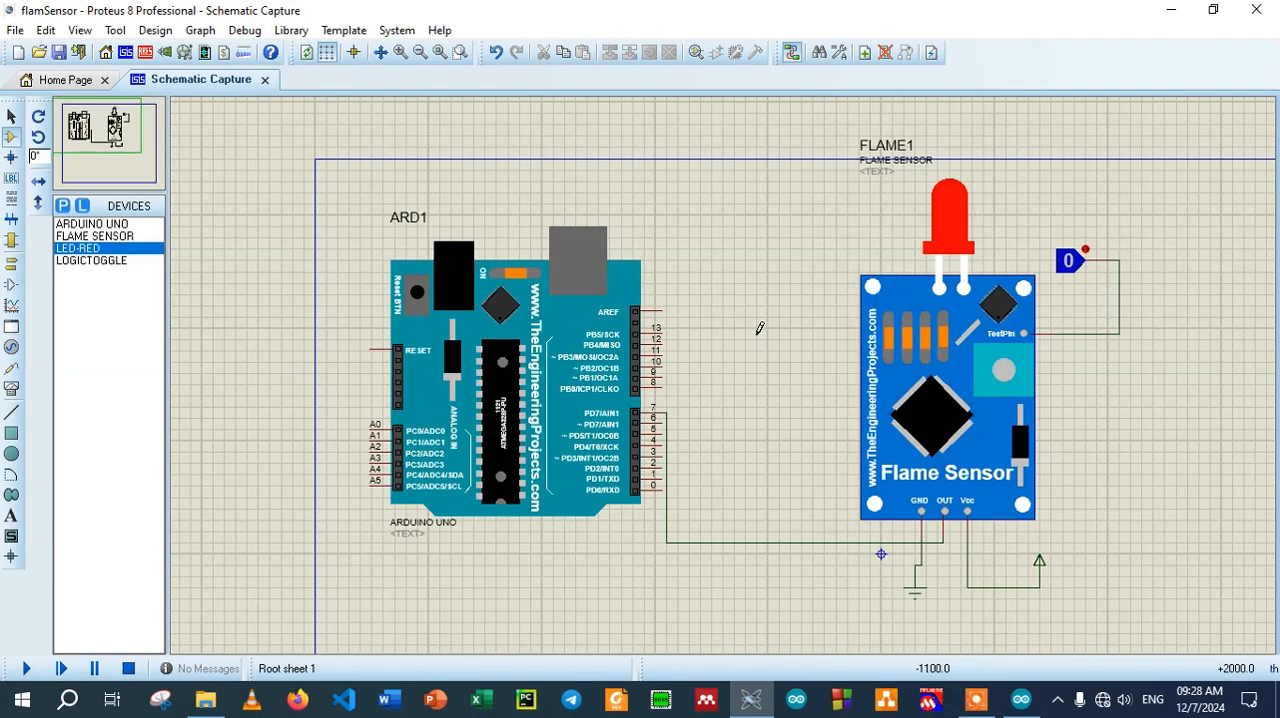
Place the LED-RED between the Arduino Uno and the flame sensor and wire its upper pin to Arduino pin 8
{"action": "left_click", "coordinate": [760, 381]}
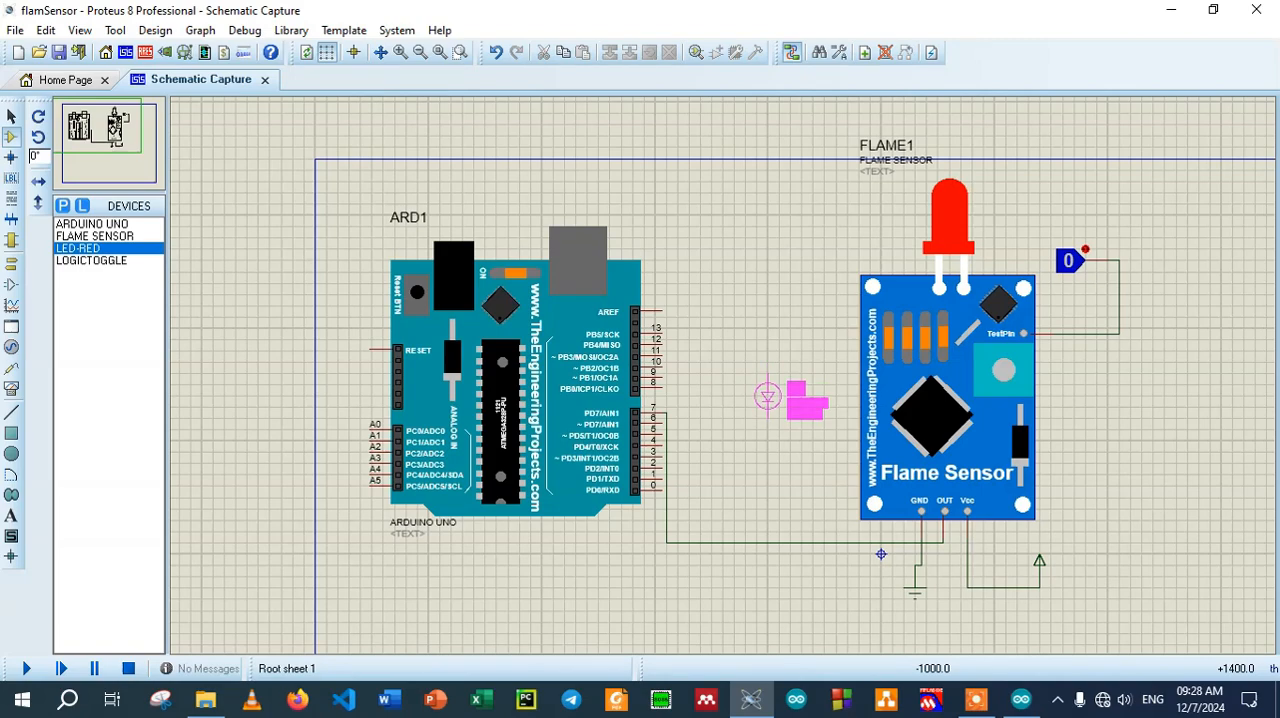
{"action": "left_click", "coordinate": [770, 388]}
{"action": "left_click", "coordinate": [763, 365]}
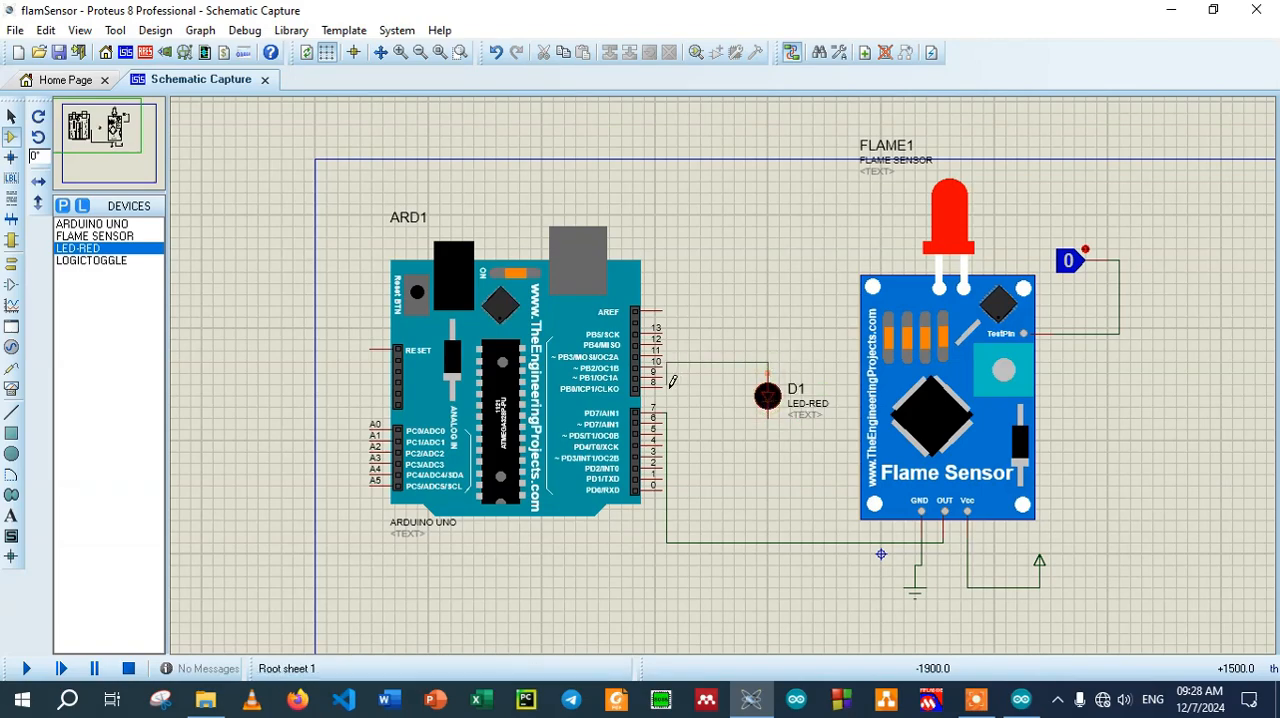
{"action": "left_click", "coordinate": [661, 362]}
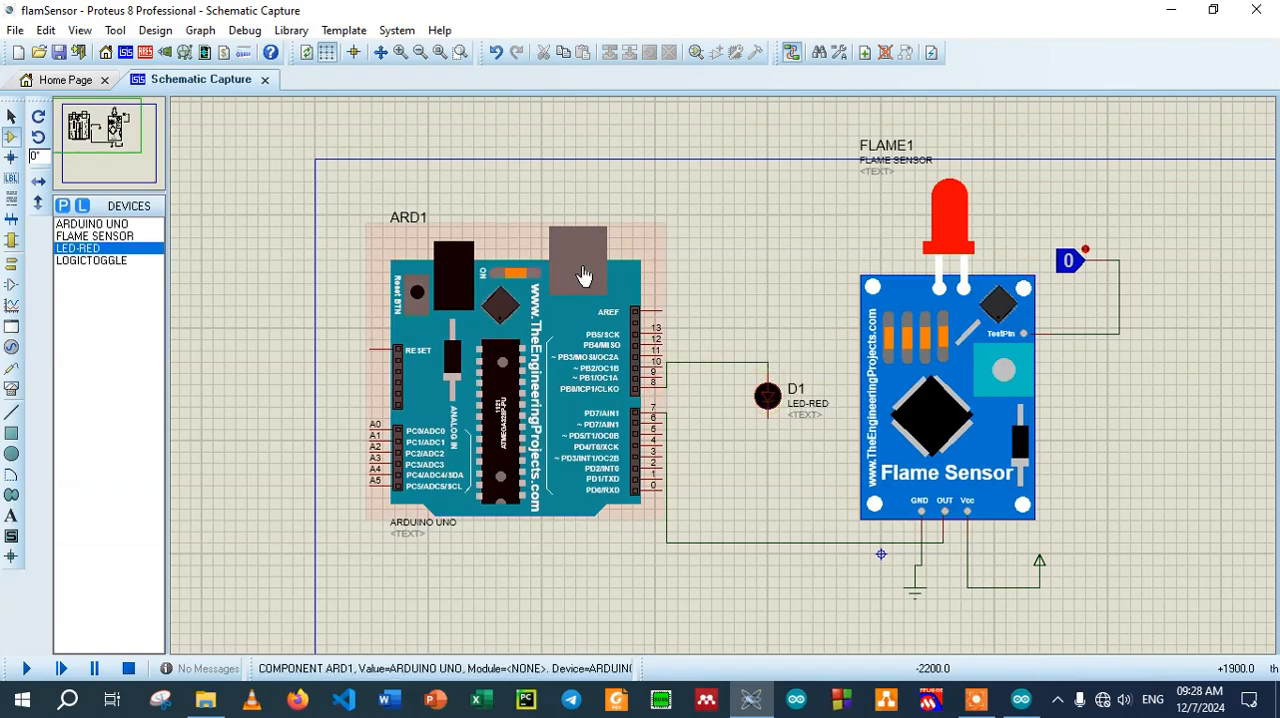
Wire the red LED's lower pin to the ground connection below the flame sensor
{"action": "left_click", "coordinate": [400, 52]}
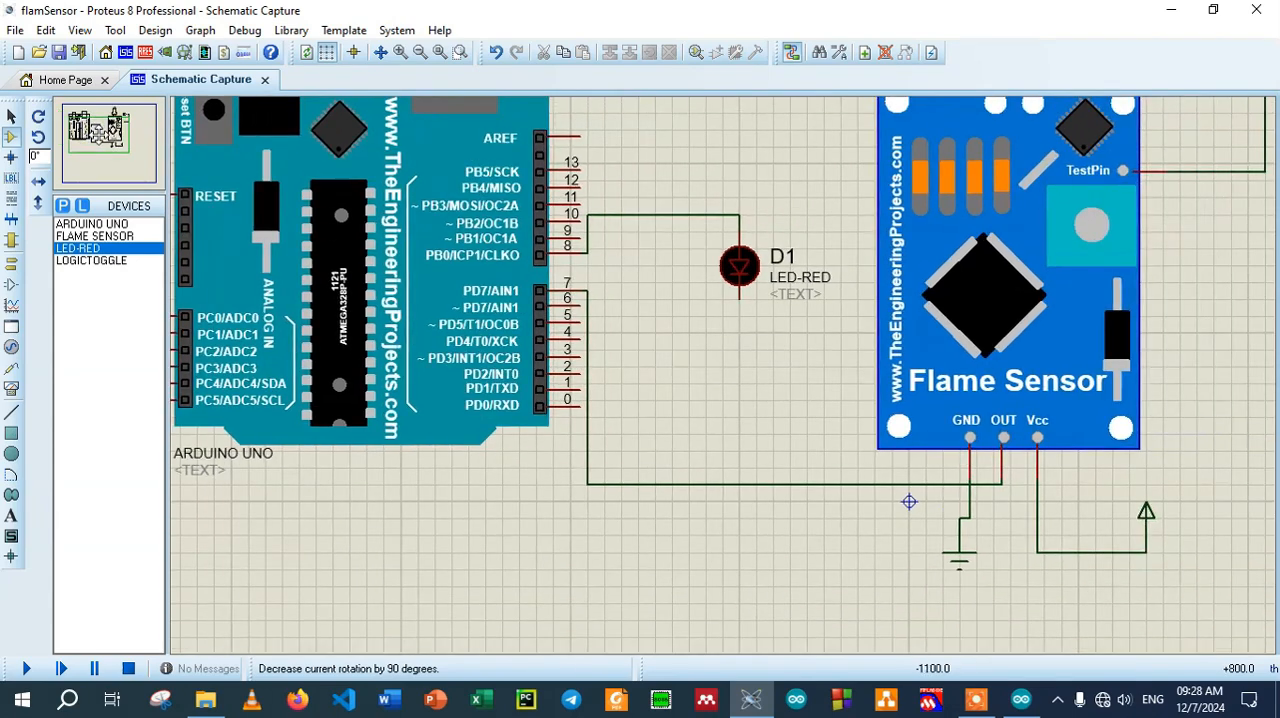
{"action": "left_click", "coordinate": [100, 129]}
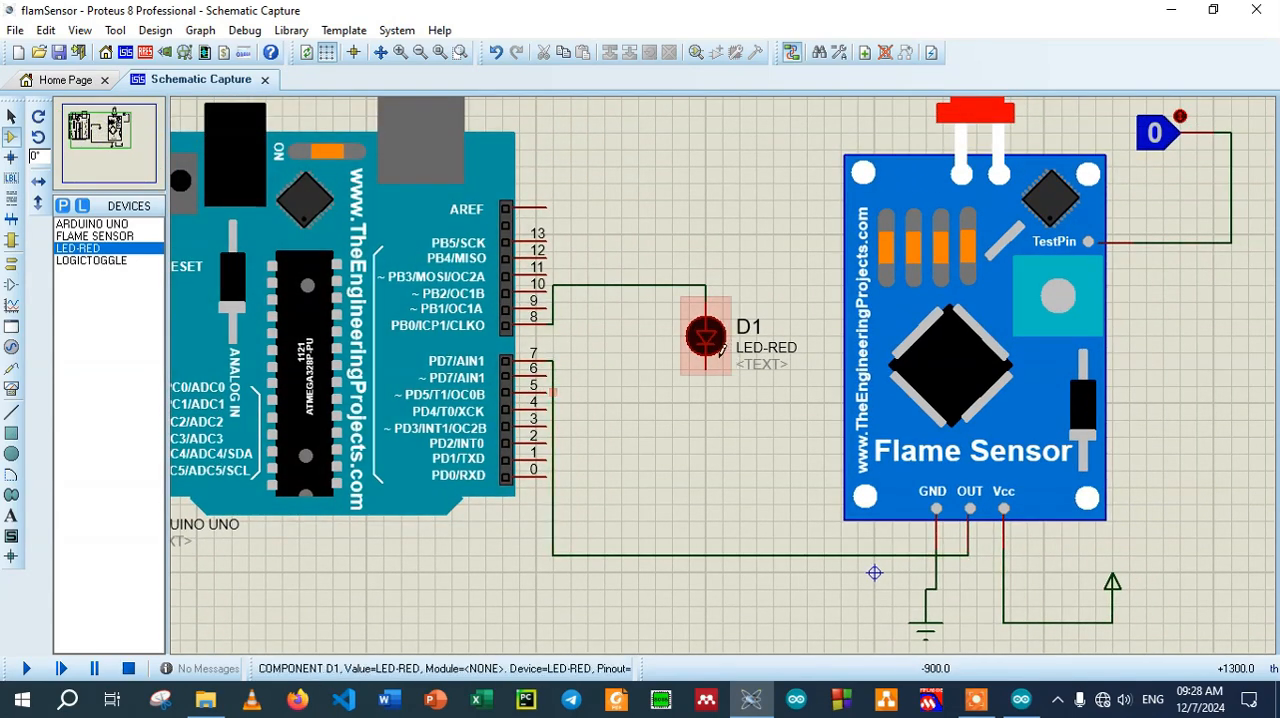
{"action": "left_click", "coordinate": [705, 371]}
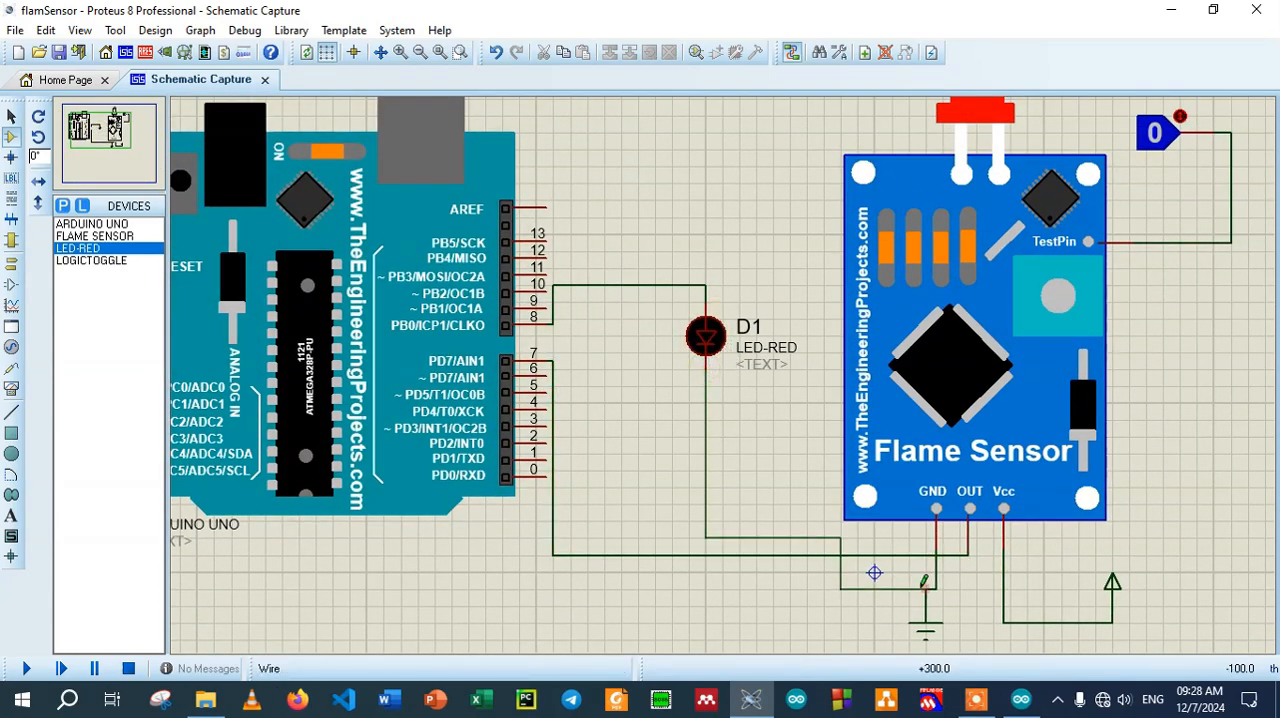
{"action": "left_click", "coordinate": [926, 589]}
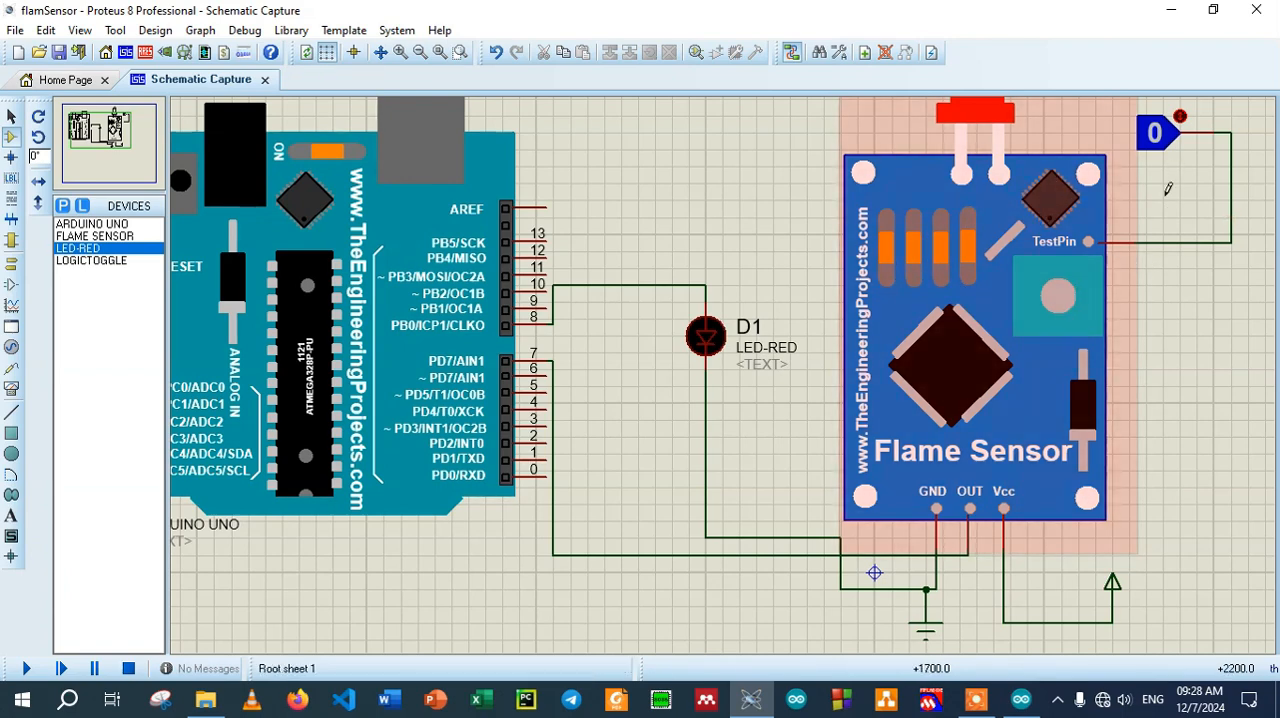
Change the red LED's model type to Digital in its component properties
{"action": "left_click", "coordinate": [706, 345]}
{"action": "left_click", "coordinate": [706, 337]}
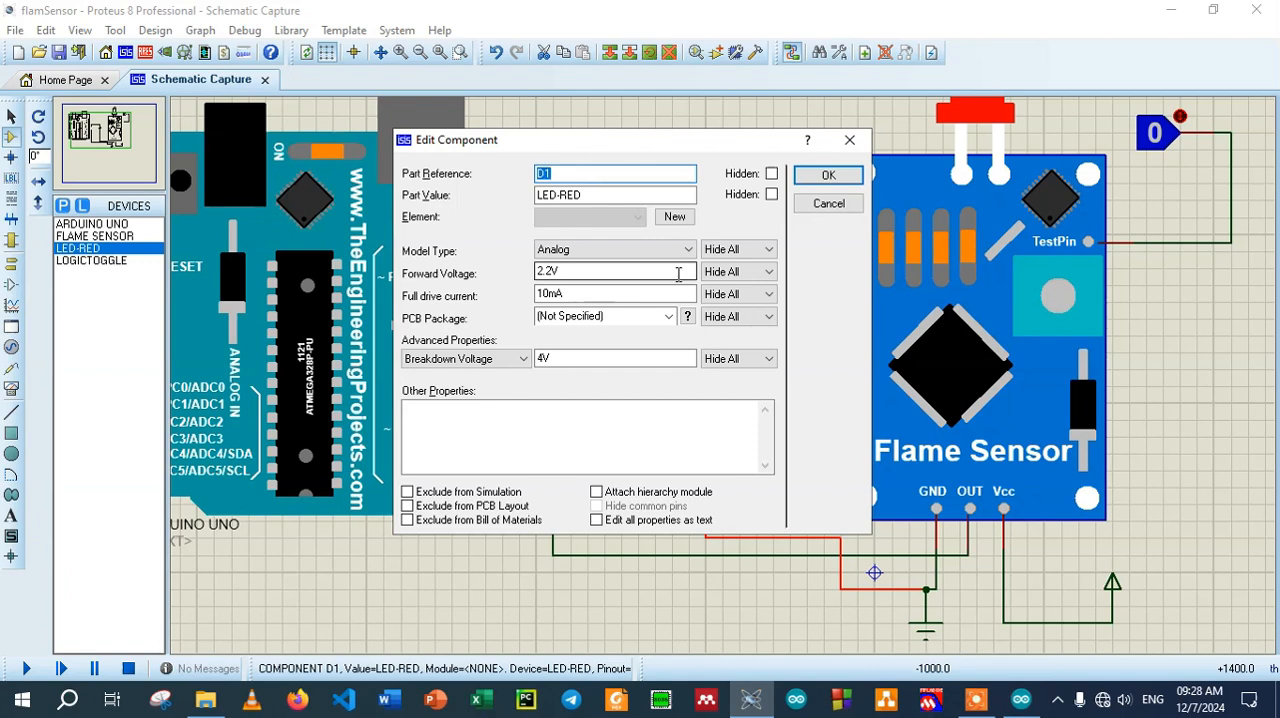
{"action": "left_click", "coordinate": [660, 249]}
{"action": "left_click", "coordinate": [570, 292]}
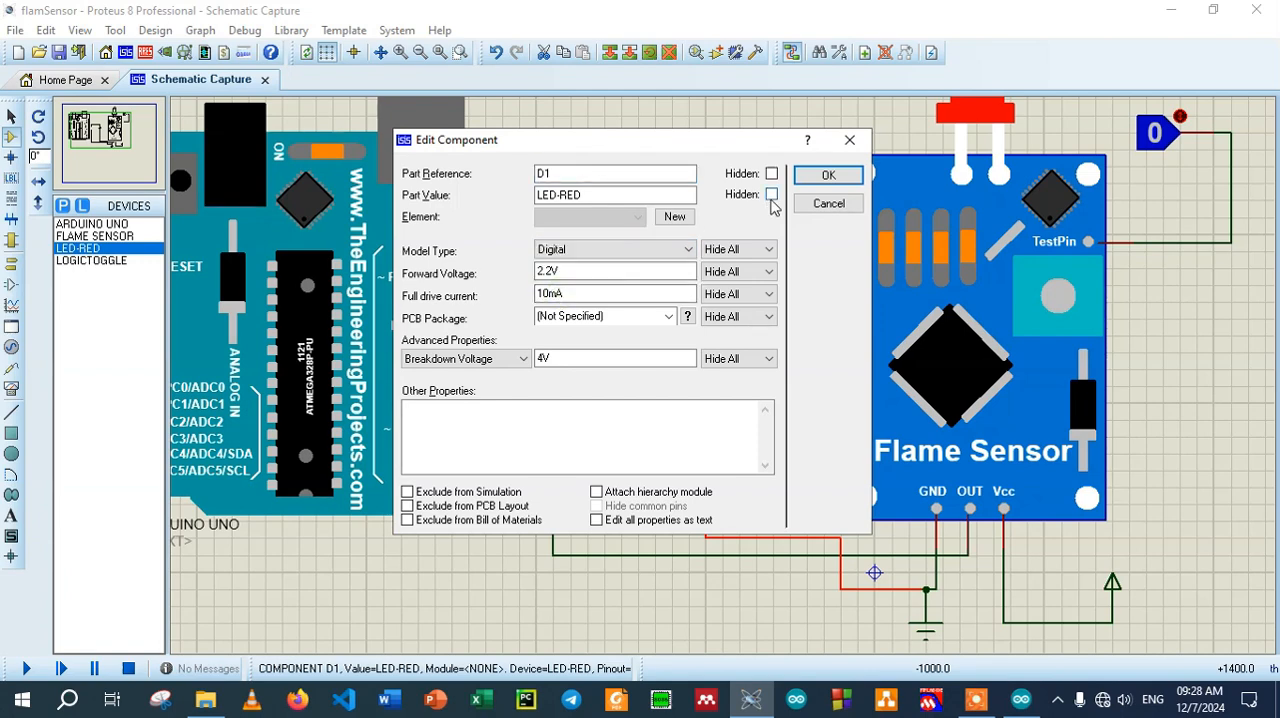
{"action": "left_click", "coordinate": [828, 175]}
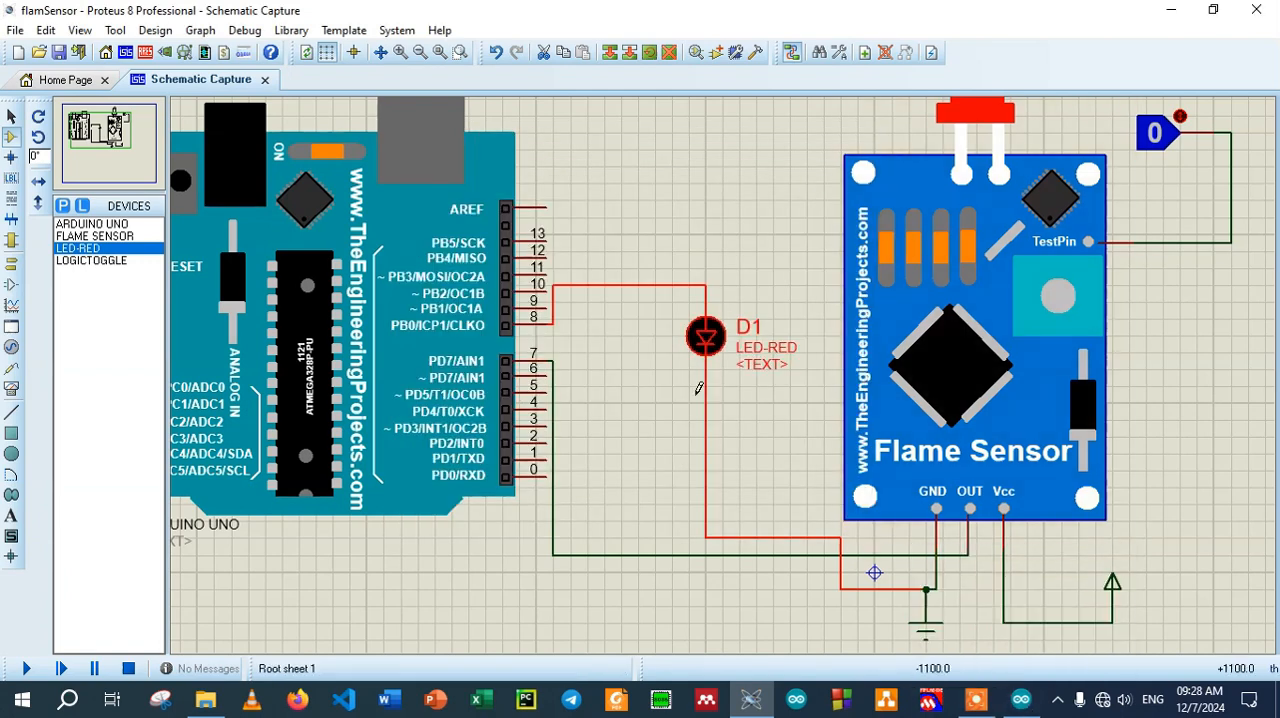
Switch to the Arduino IDE and create a new sketch
{"action": "left_click", "coordinate": [1021, 699]}
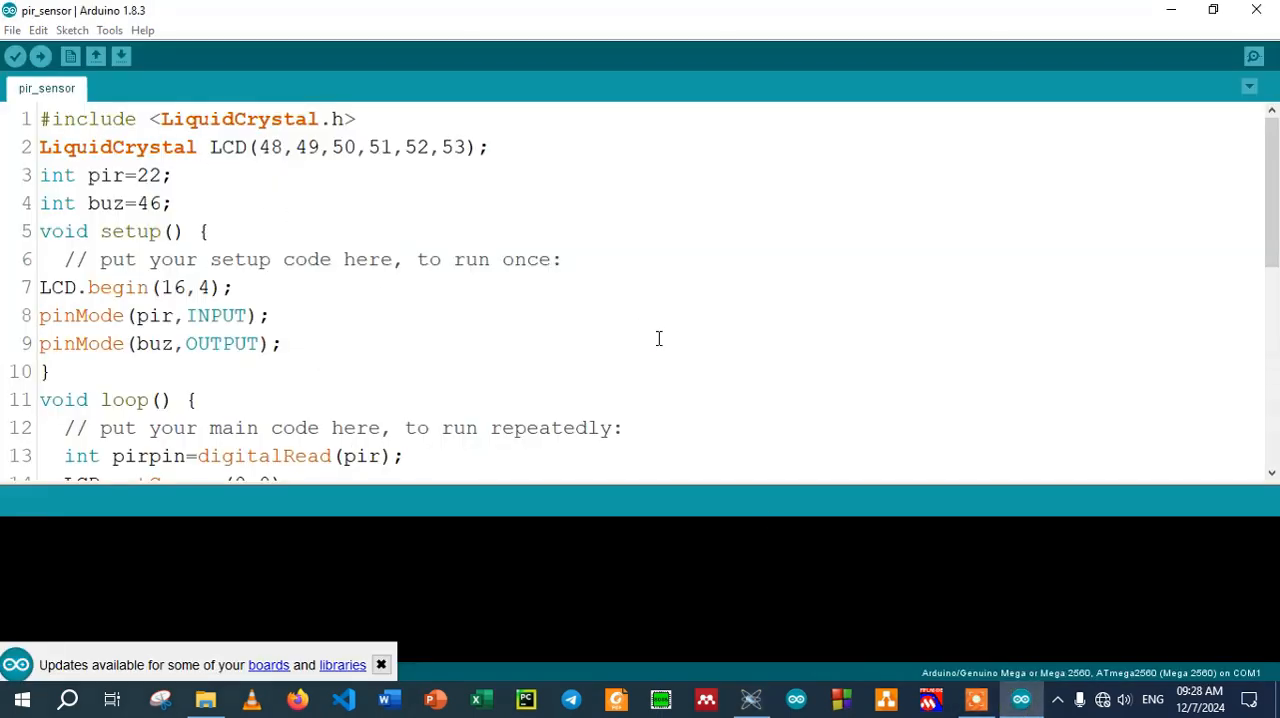
{"action": "key", "text": "ctrl+n"}
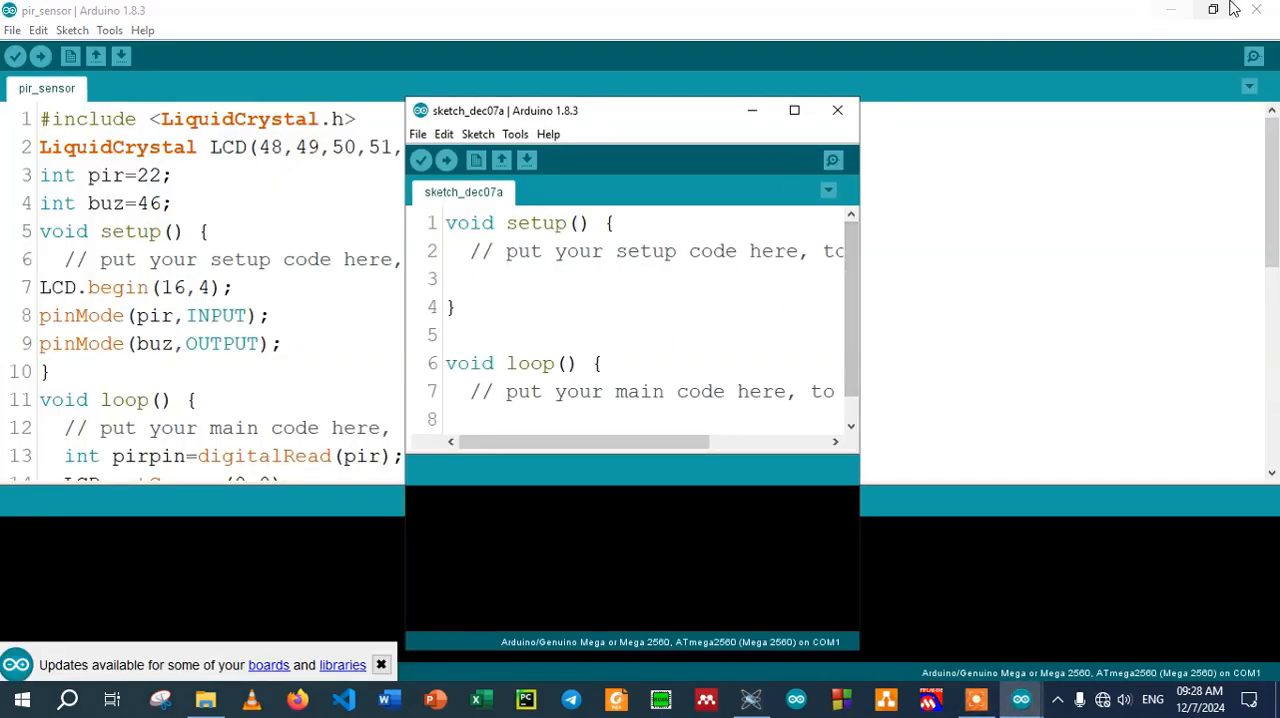
Close the first blank sketch, create another new sketch, minimize the pir_sensor sketch and maximize the new one
{"action": "left_click", "coordinate": [840, 108]}
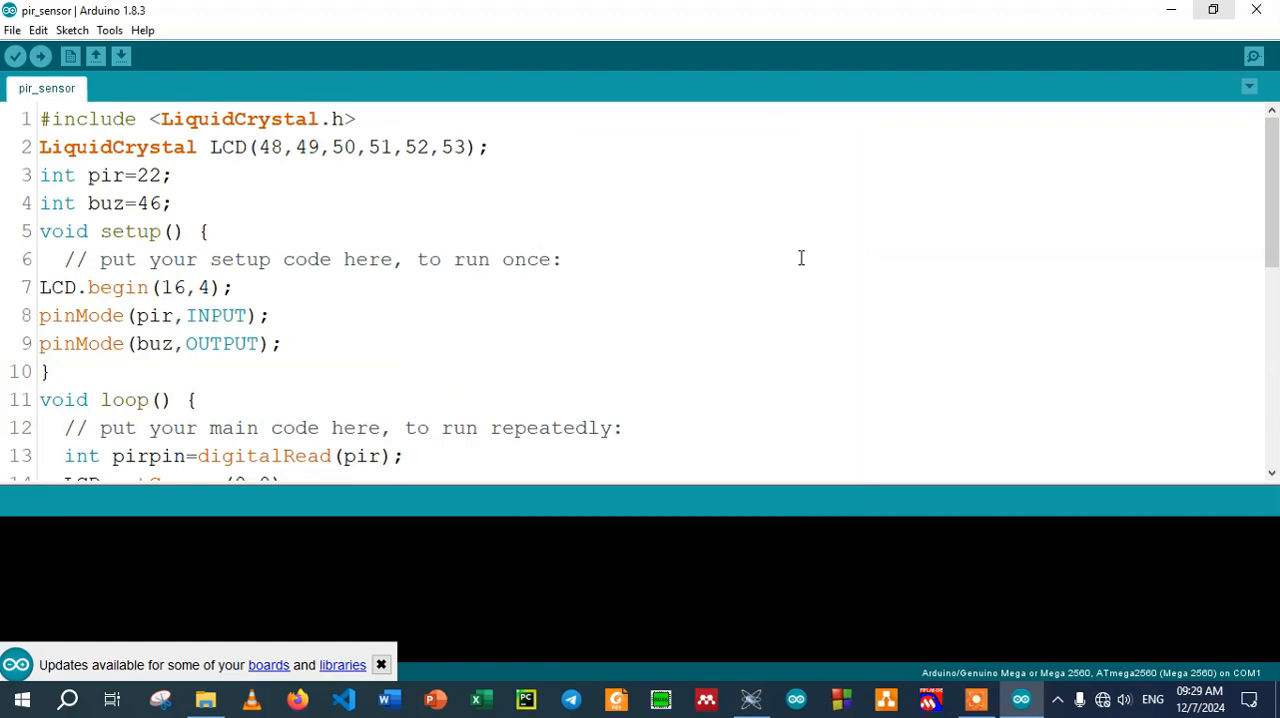
{"action": "key", "text": "ctrl+n"}
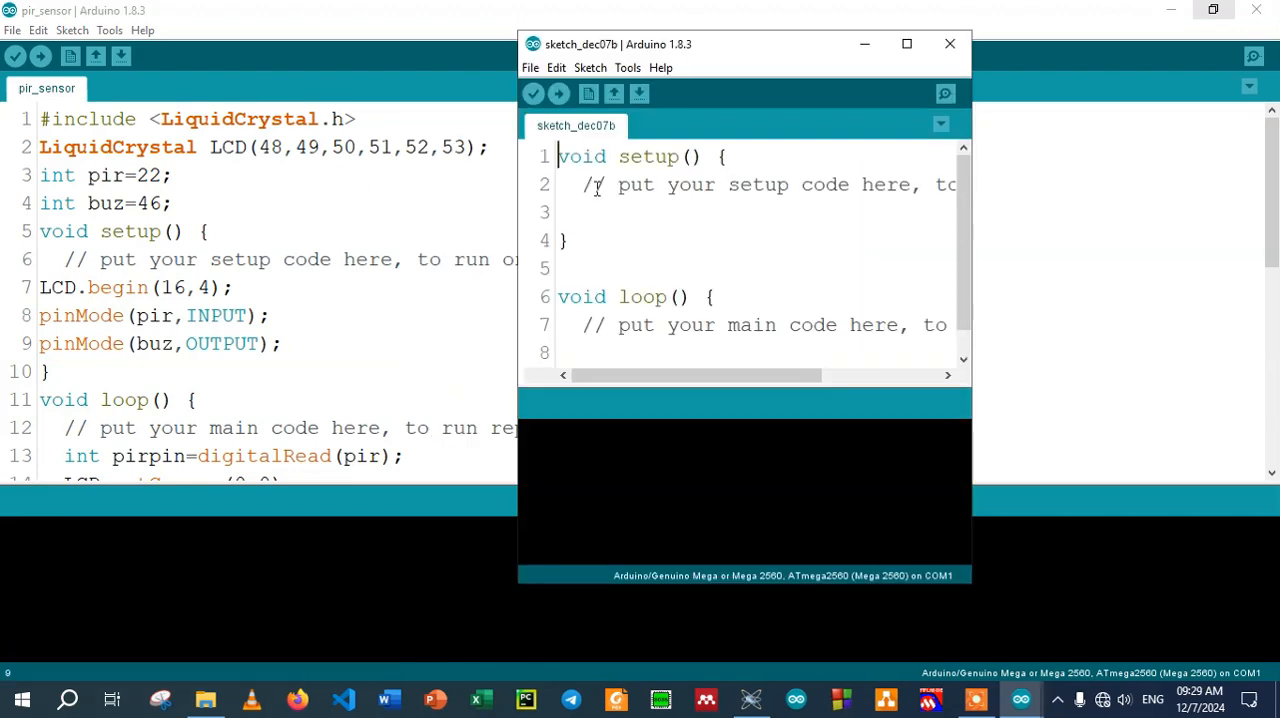
{"action": "left_click", "coordinate": [1171, 12]}
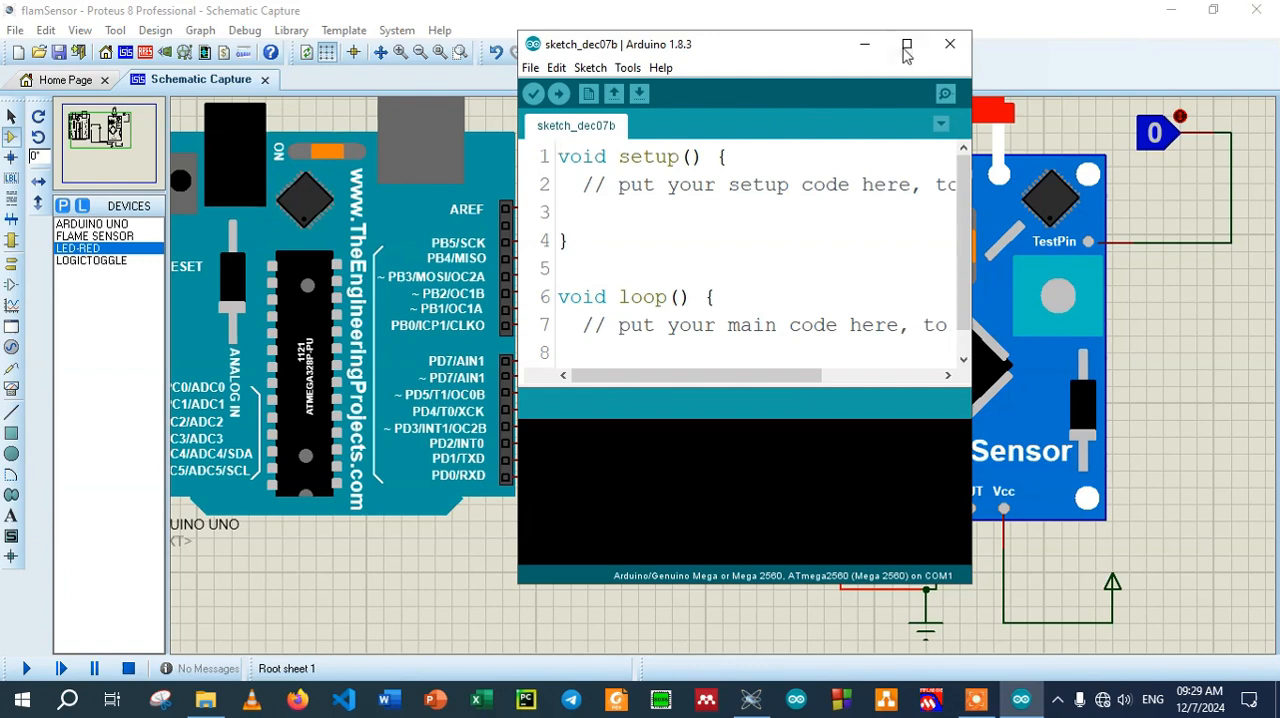
{"action": "left_click", "coordinate": [907, 45]}
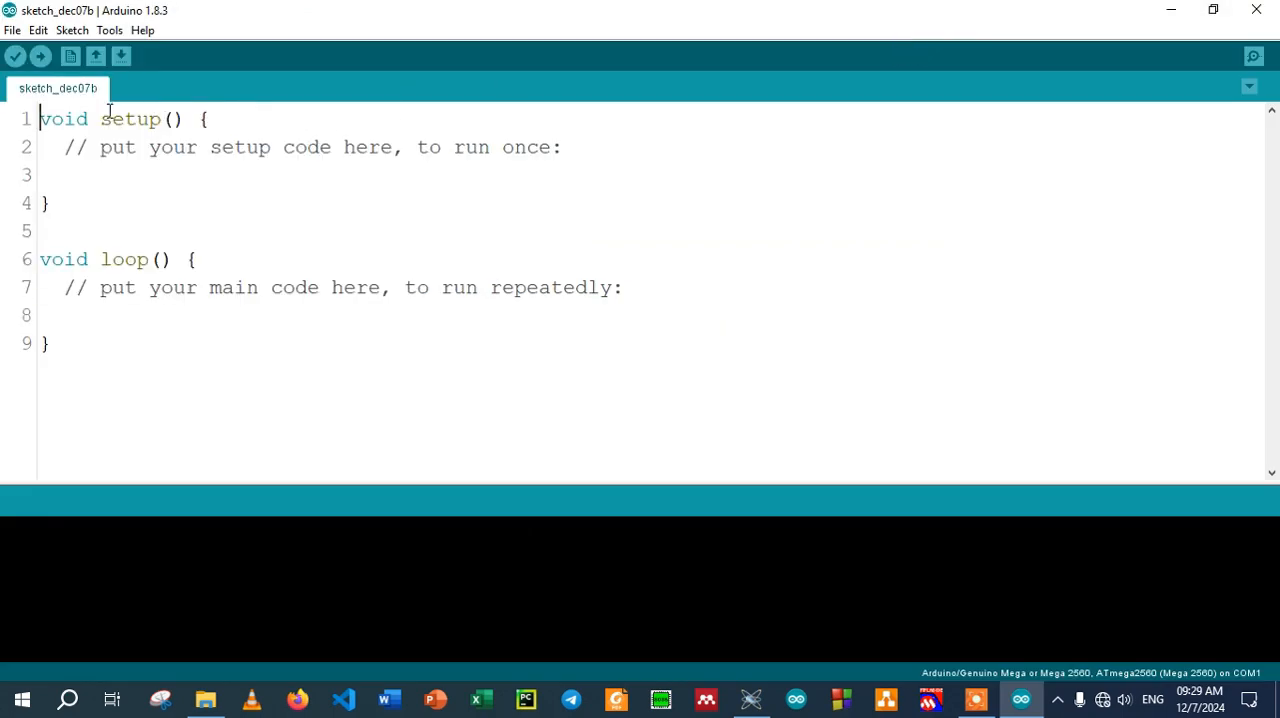
Declare the pin variables int fpin=7; and int led=8; above setup()
{"action": "key", "text": "Return"}
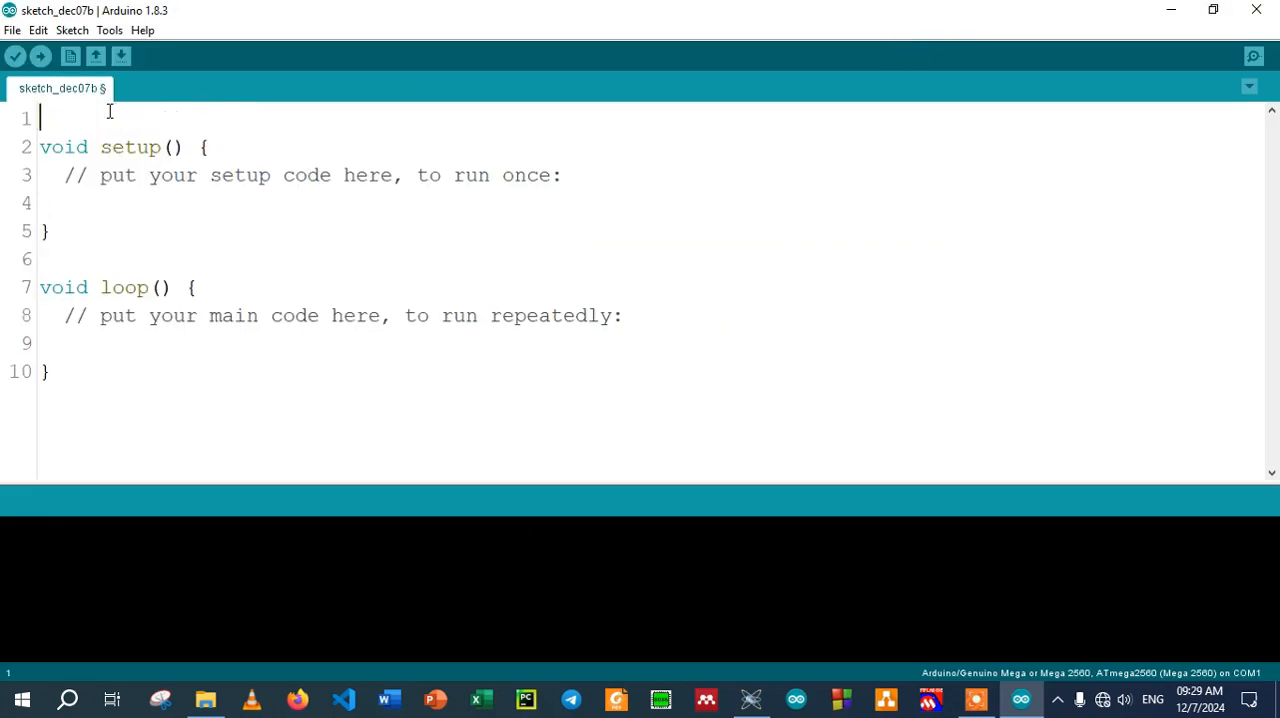
{"action": "type", "text": "int fpin=7;"}
{"action": "key", "text": "Return"}
{"action": "type", "text": "int "}
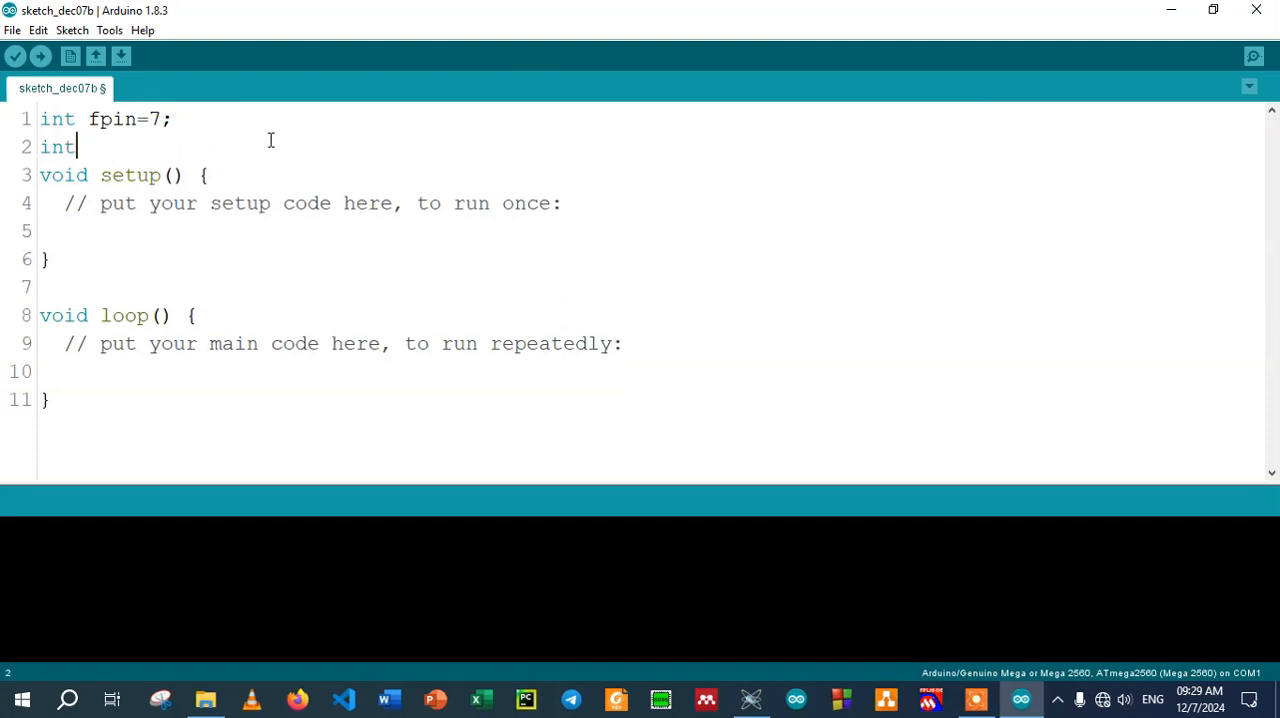
{"action": "type", "text": "led=8;"}
Add pinMode(fpin, INPUT); inside setup() below the comment
{"action": "key", "text": "Return"}
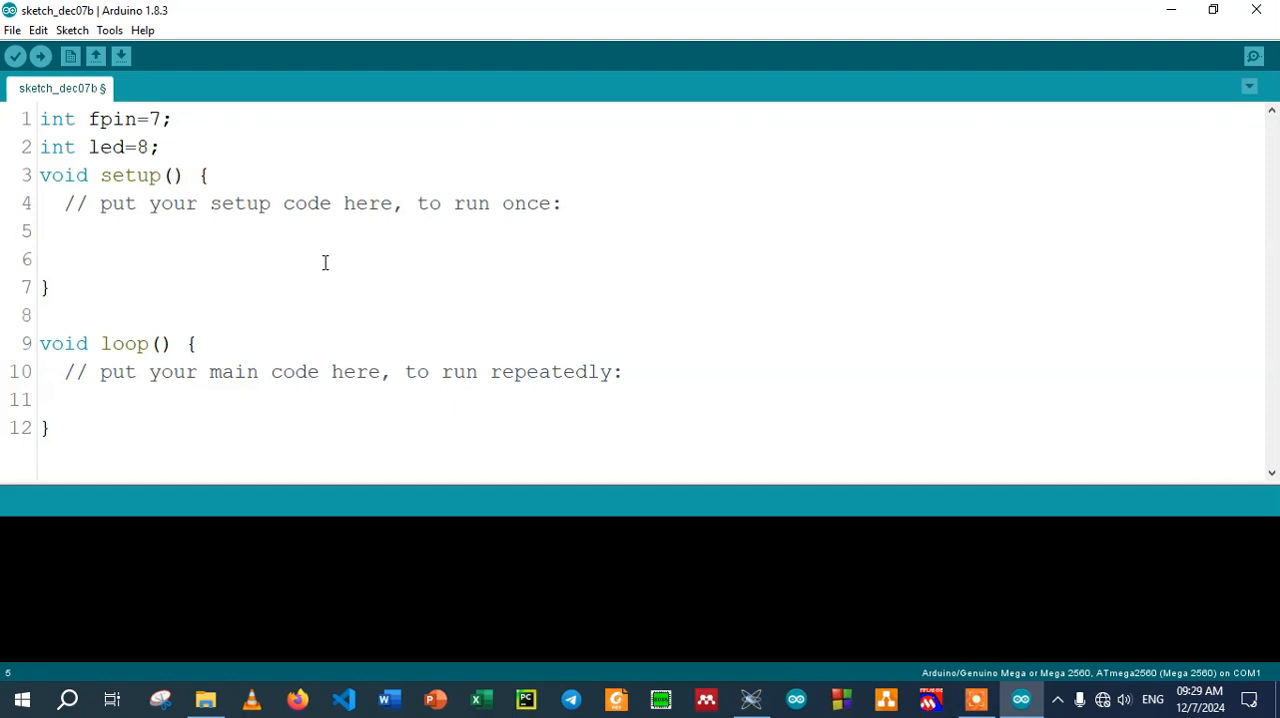
{"action": "type", "text": "pinMode();"}
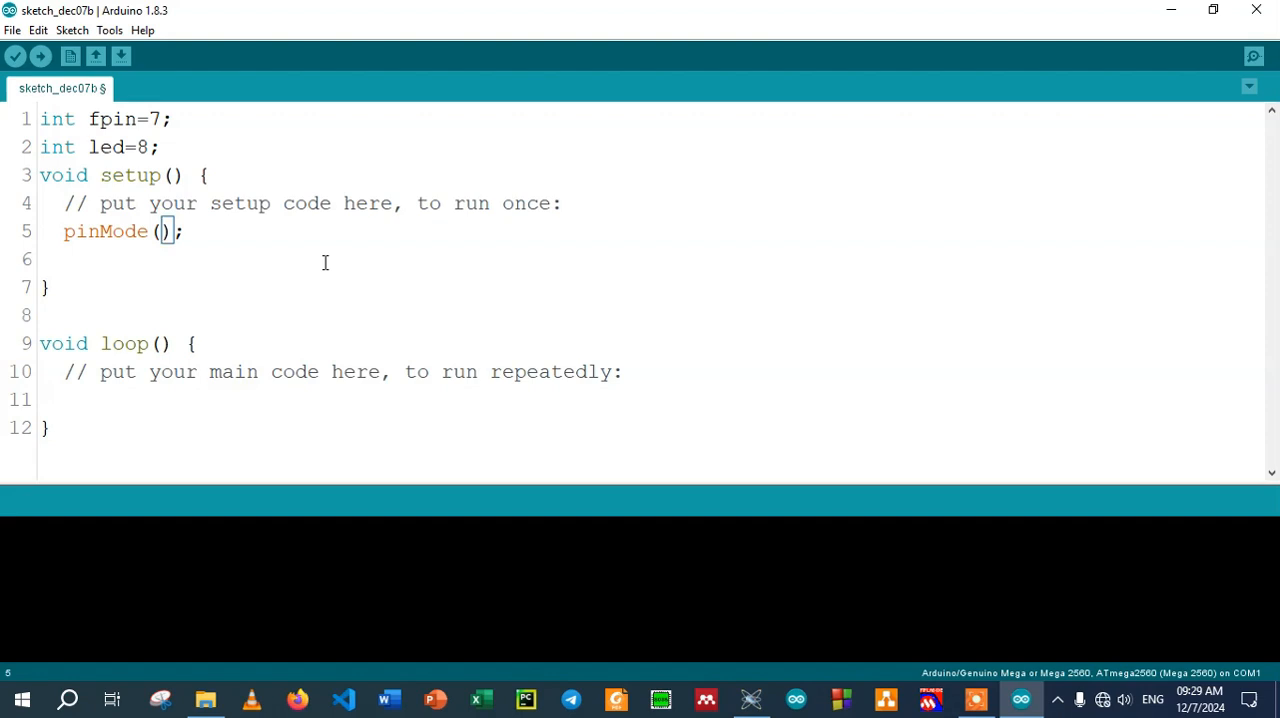
{"action": "type", "text": "fP"}
{"action": "key", "text": "BackSpace"}
{"action": "type", "text": "pin"}
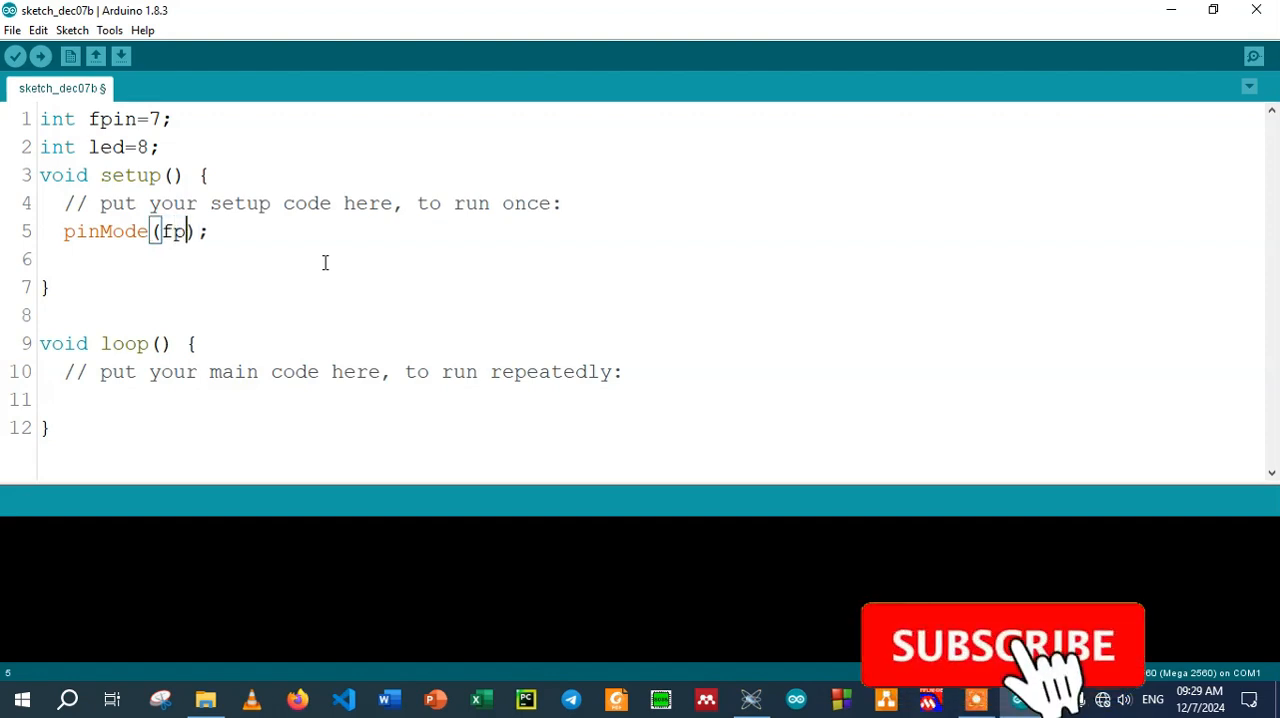
{"action": "type", "text": ", INP"}
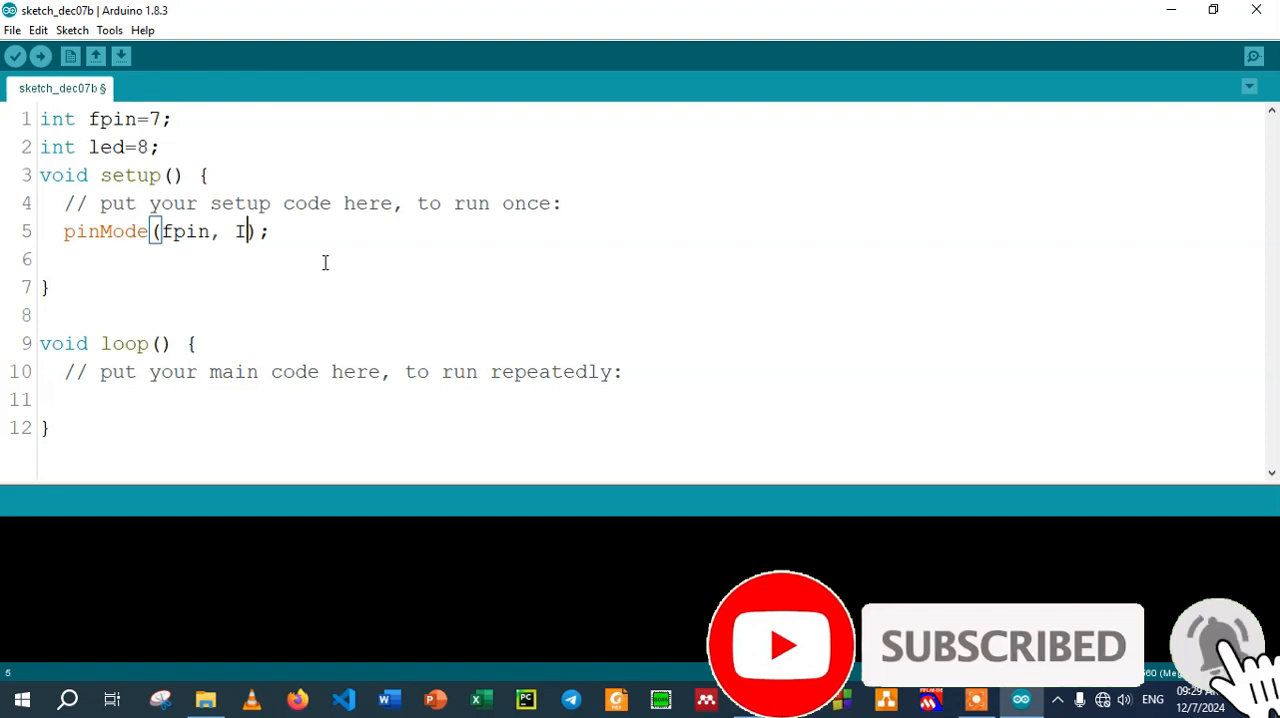
{"action": "type", "text": "UT"}
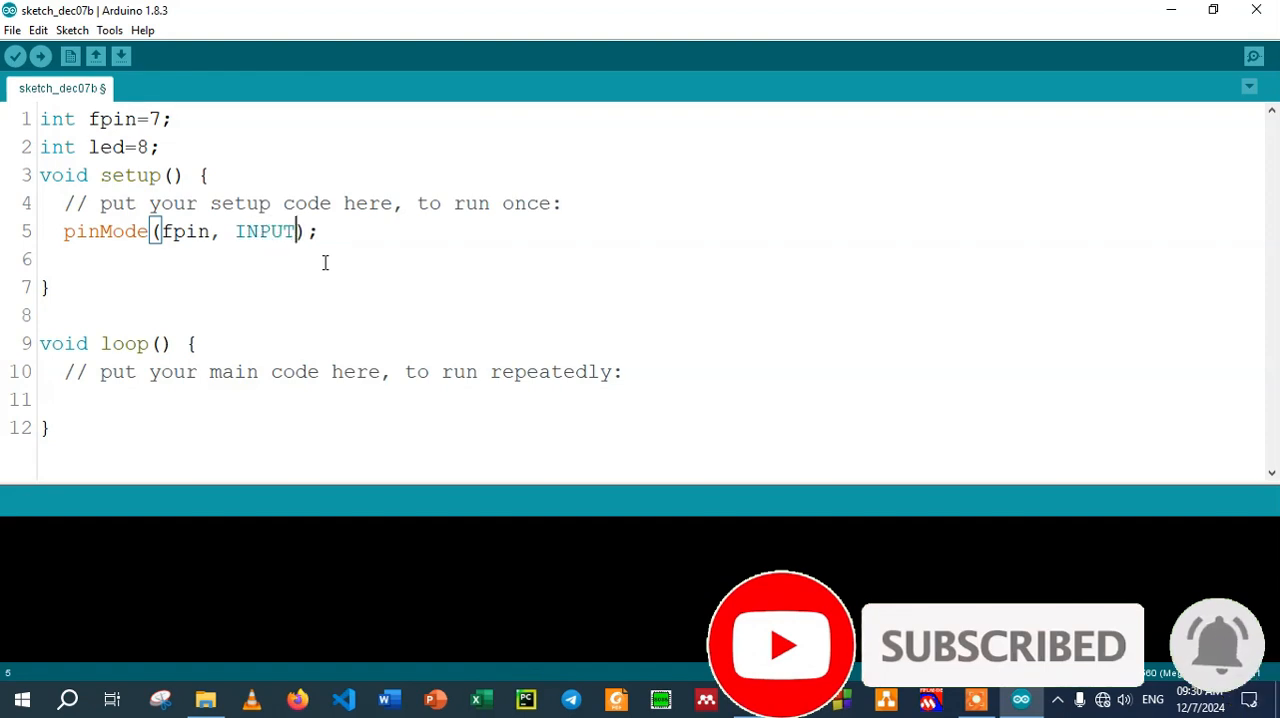
Duplicate the fpin pinMode line below itself in setup() and change the copy to pinMode(led OUTPUT);
{"action": "left_click", "coordinate": [345, 229]}
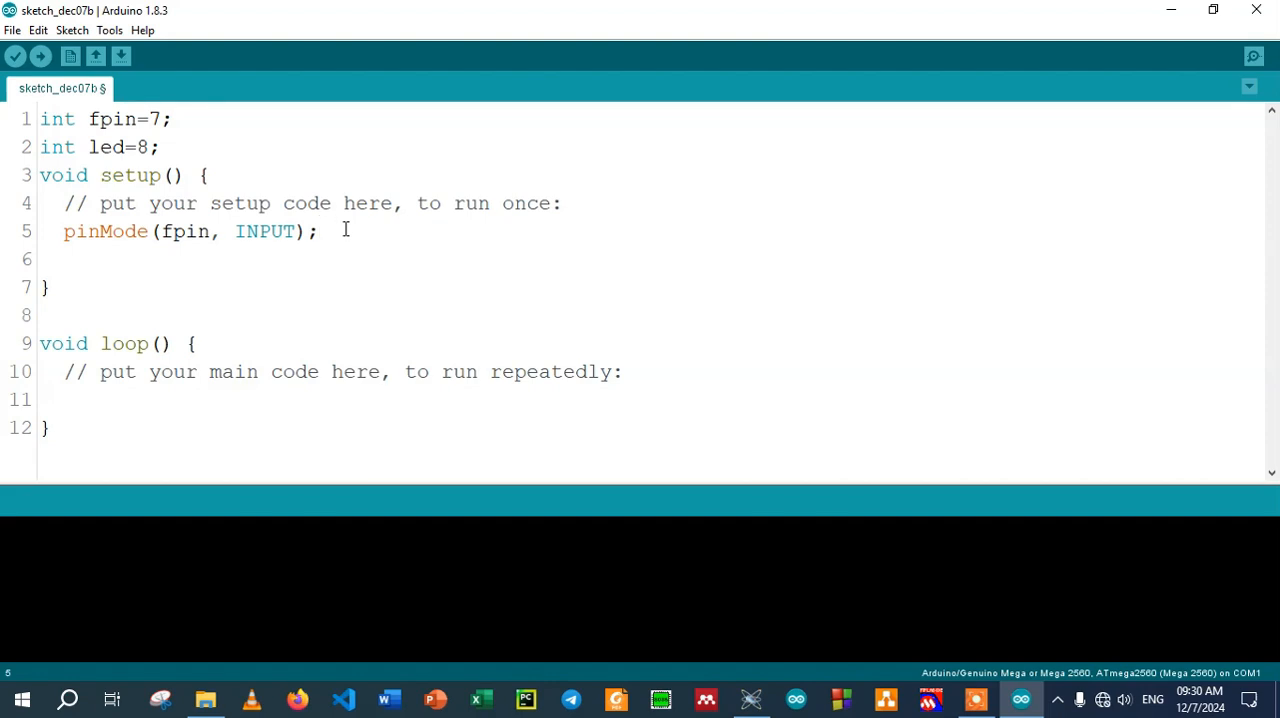
{"action": "left_click_drag", "start_coordinate": [345, 229], "coordinate": [64, 232]}
{"action": "key", "text": "ctrl+c"}
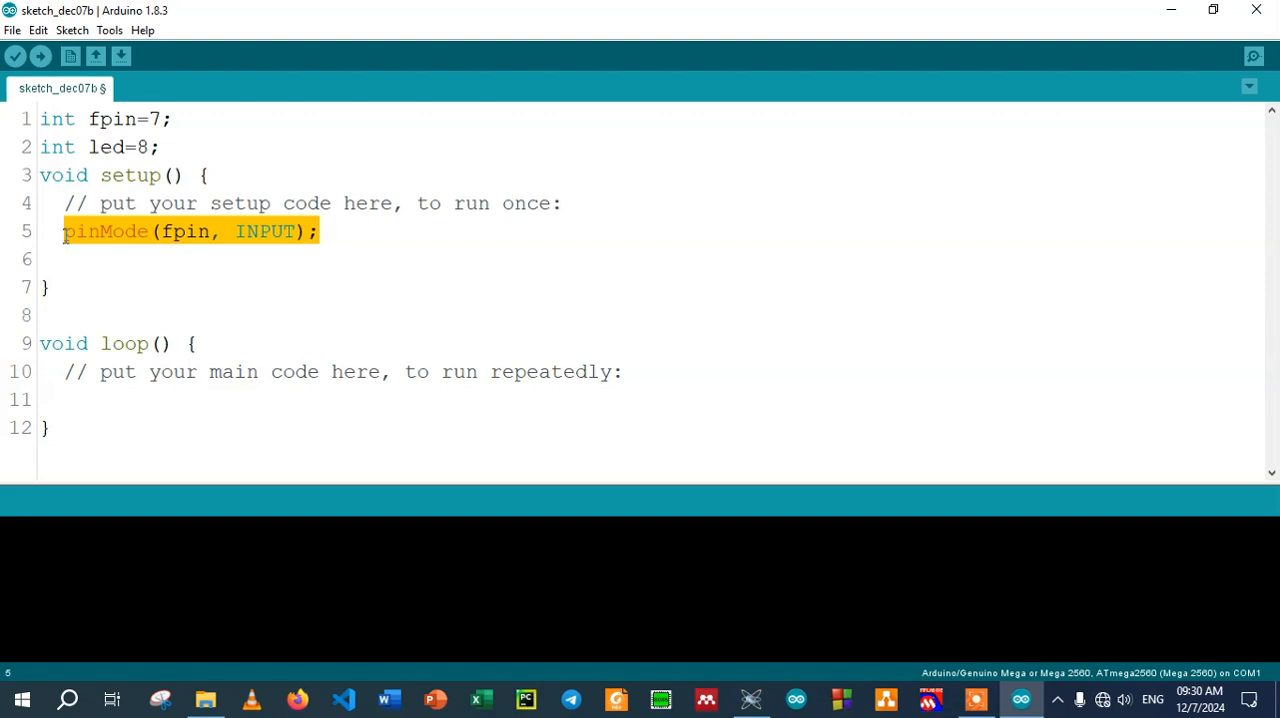
{"action": "left_click", "coordinate": [114, 255]}
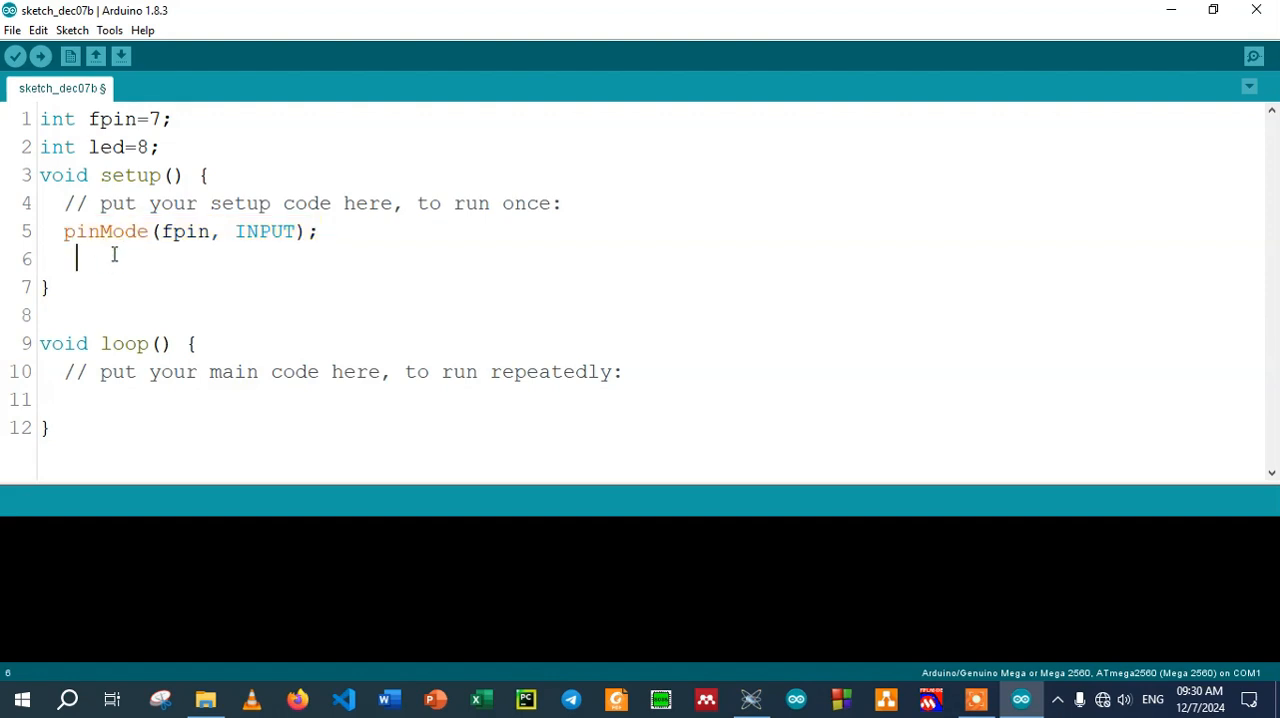
{"action": "key", "text": "ctrl+v"}
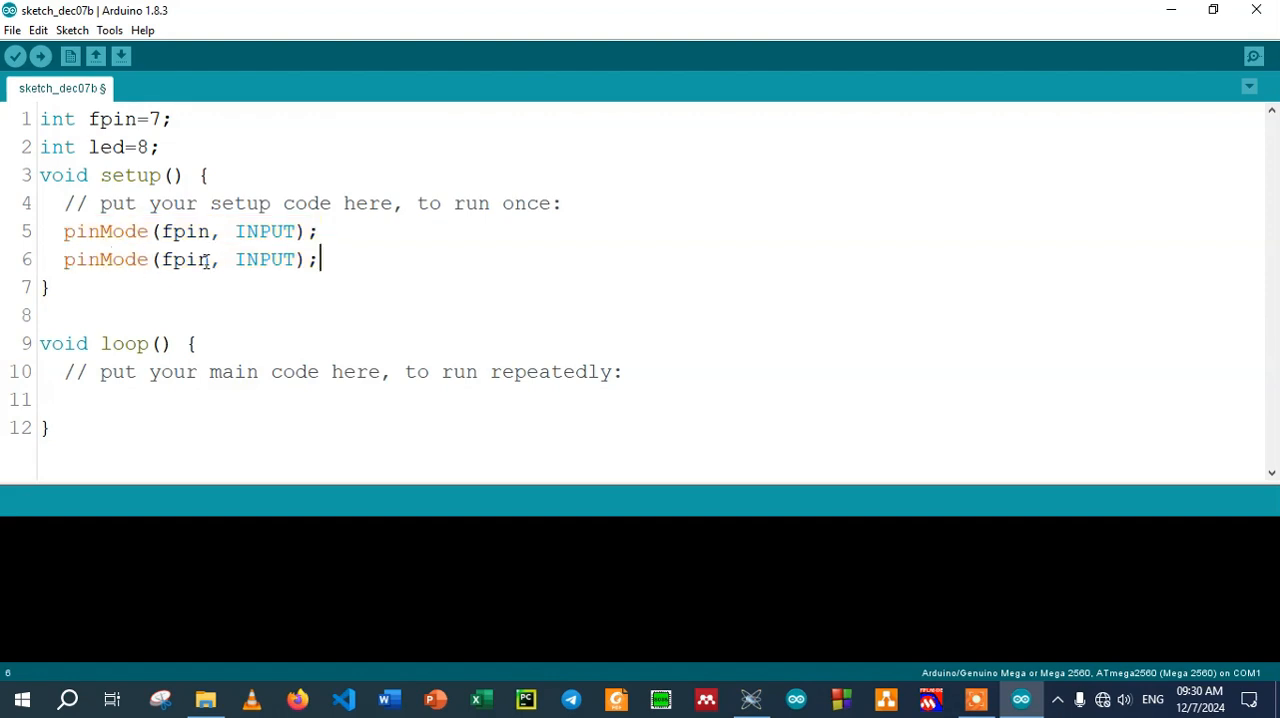
{"action": "key", "text": "BackSpace"}
{"action": "key", "text": "BackSpace"}
{"action": "key", "text": "BackSpace"}
{"action": "key", "text": "BackSpace"}
{"action": "key", "text": "BackSpace"}
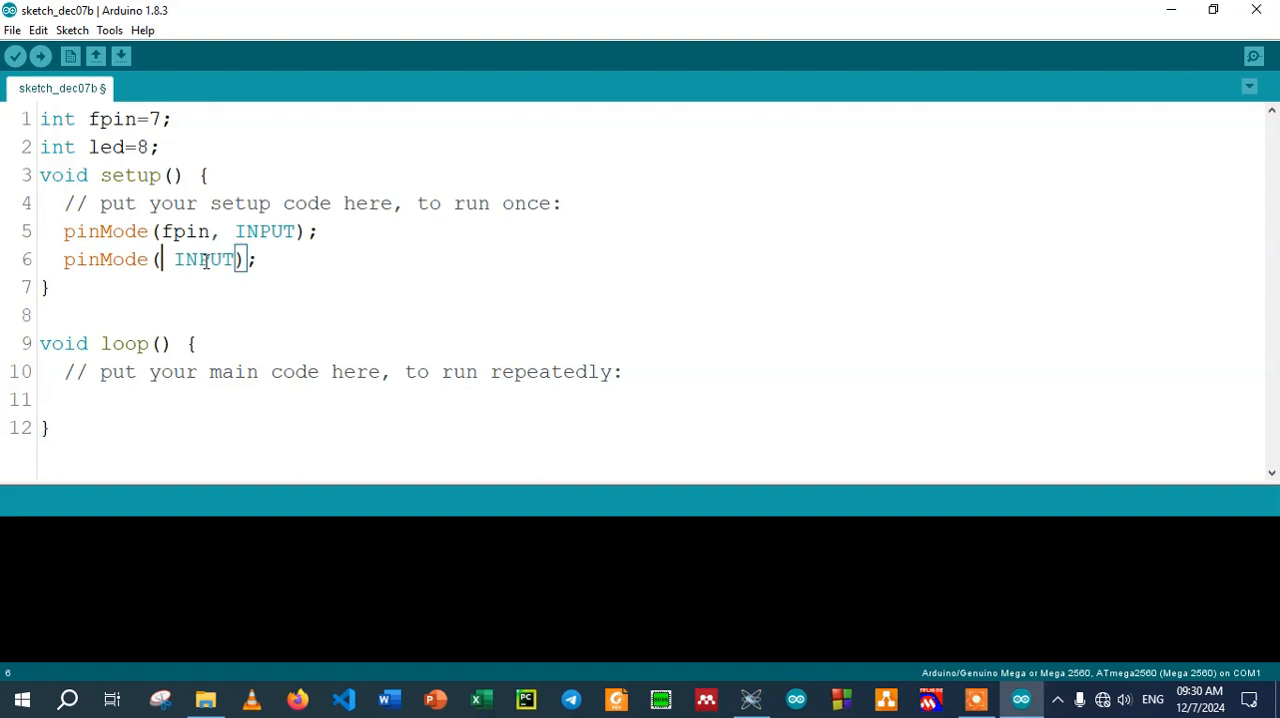
{"action": "type", "text": "led"}
{"action": "double_click", "coordinate": [249, 259]}
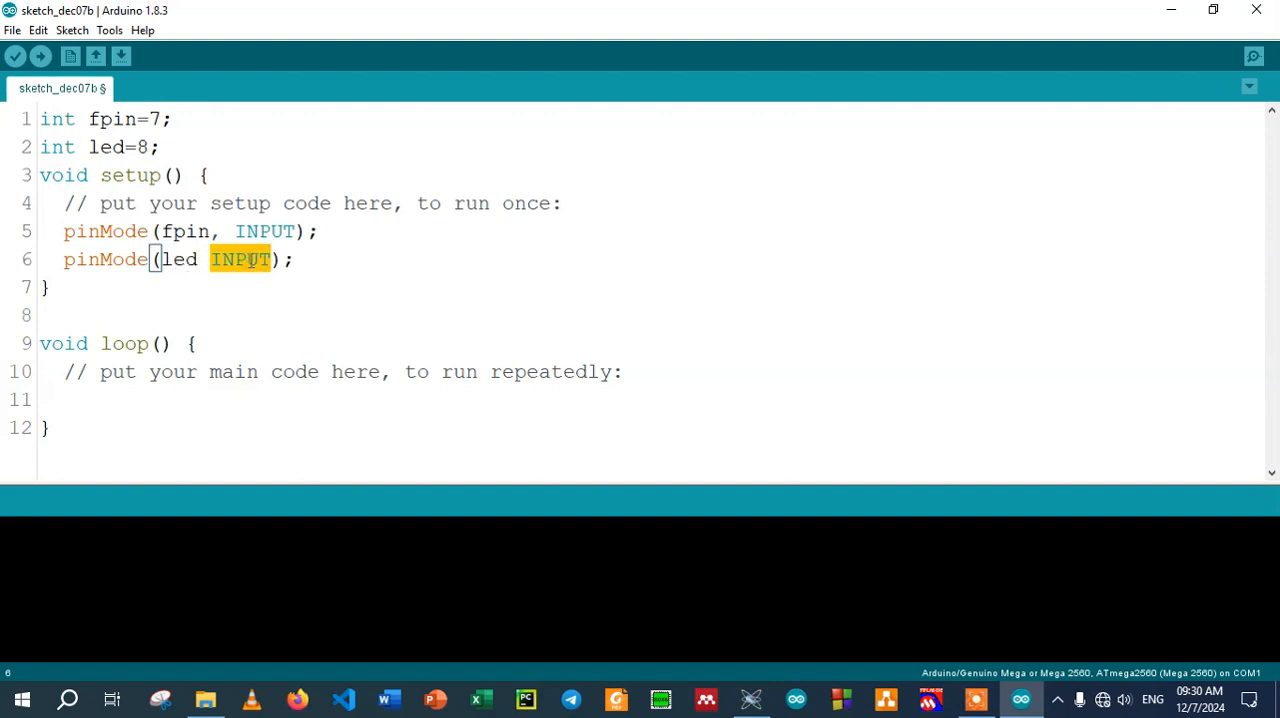
{"action": "type", "text": "OUT"}
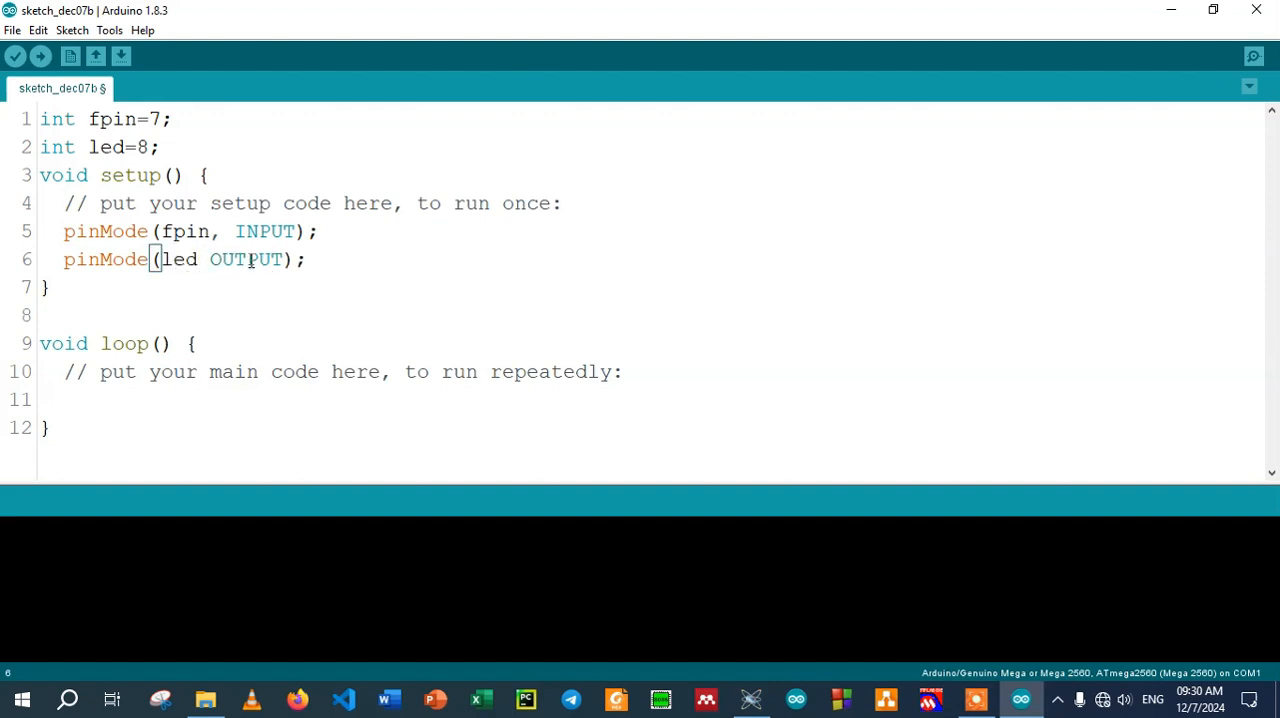
Write the condition if (fpin=HIGH) inside loop() below the comment
{"action": "left_click", "coordinate": [655, 376]}
{"action": "key", "text": "Return"}
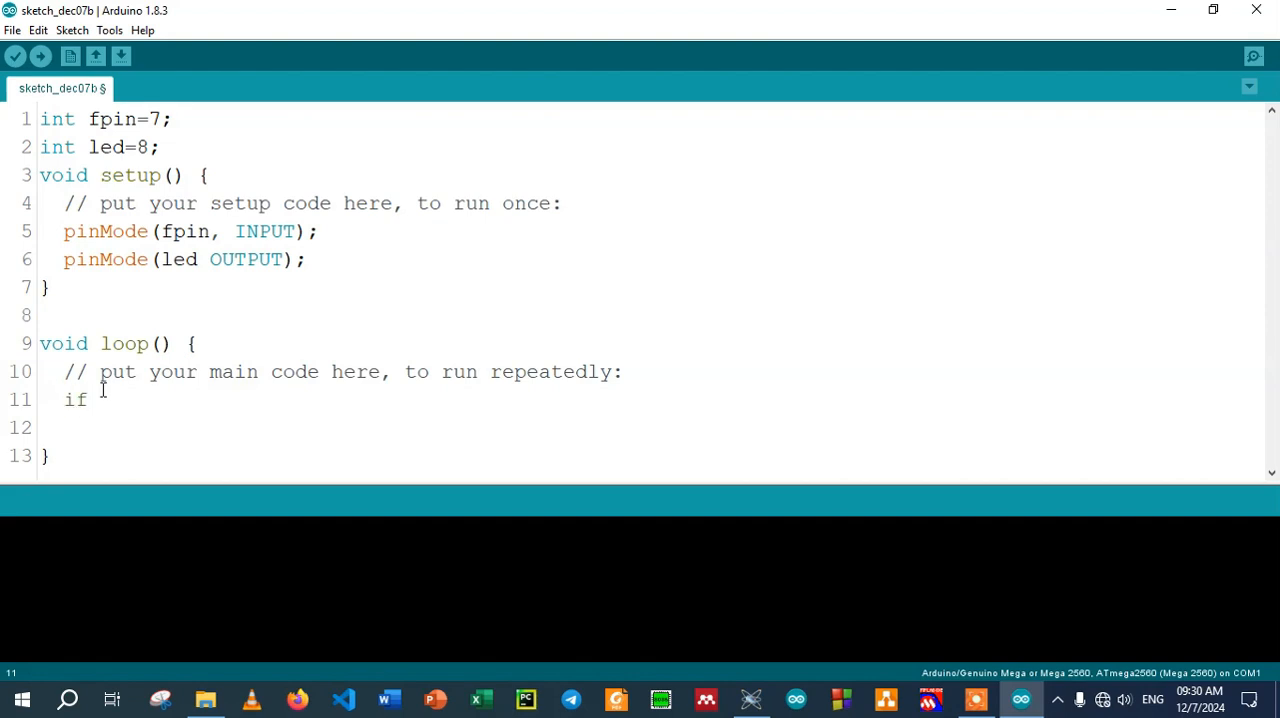
{"action": "type", "text": ")"}
{"action": "key", "text": "Left"}
{"action": "type", "text": "fpin==HOGH"}
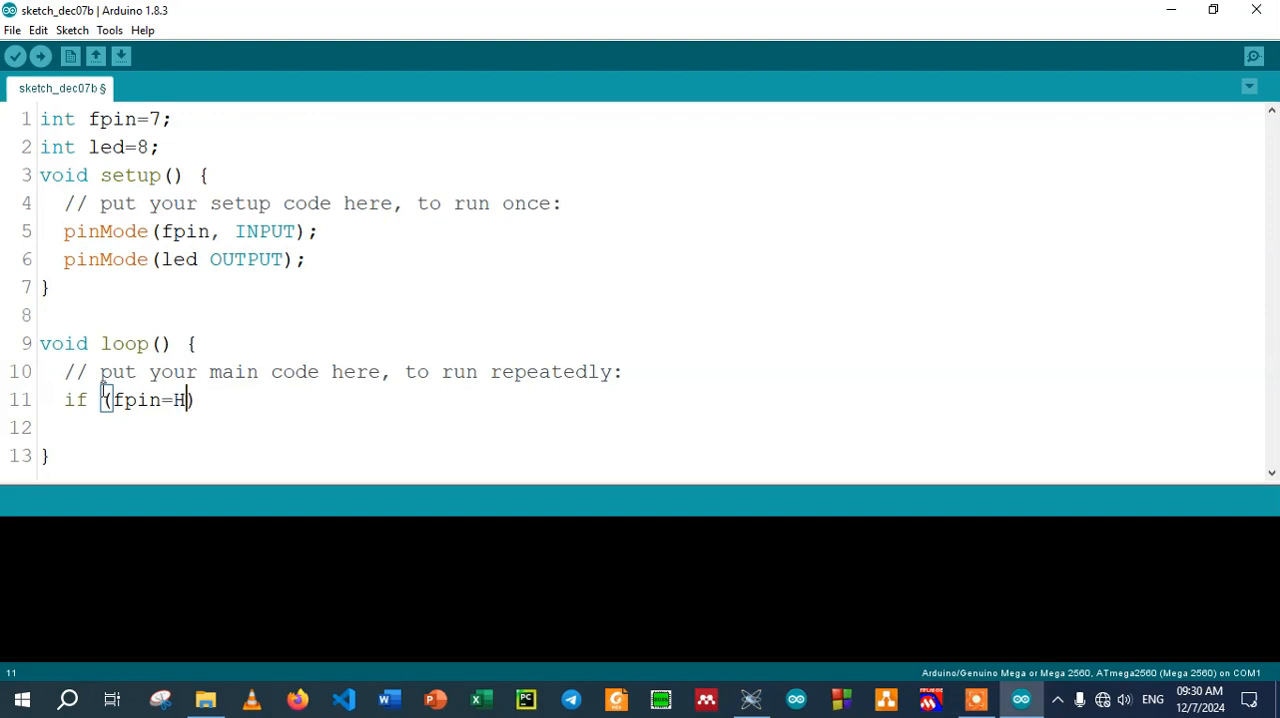
{"action": "key", "text": "BackSpace"}
{"action": "key", "text": "BackSpace"}
{"action": "key", "text": "BackSpace"}
{"action": "type", "text": "IGH"}
Give the if statement a braced body with a blank line inside and delete the surplus closing brace
{"action": "key", "text": "Return"}
{"action": "type", "text": "{"}
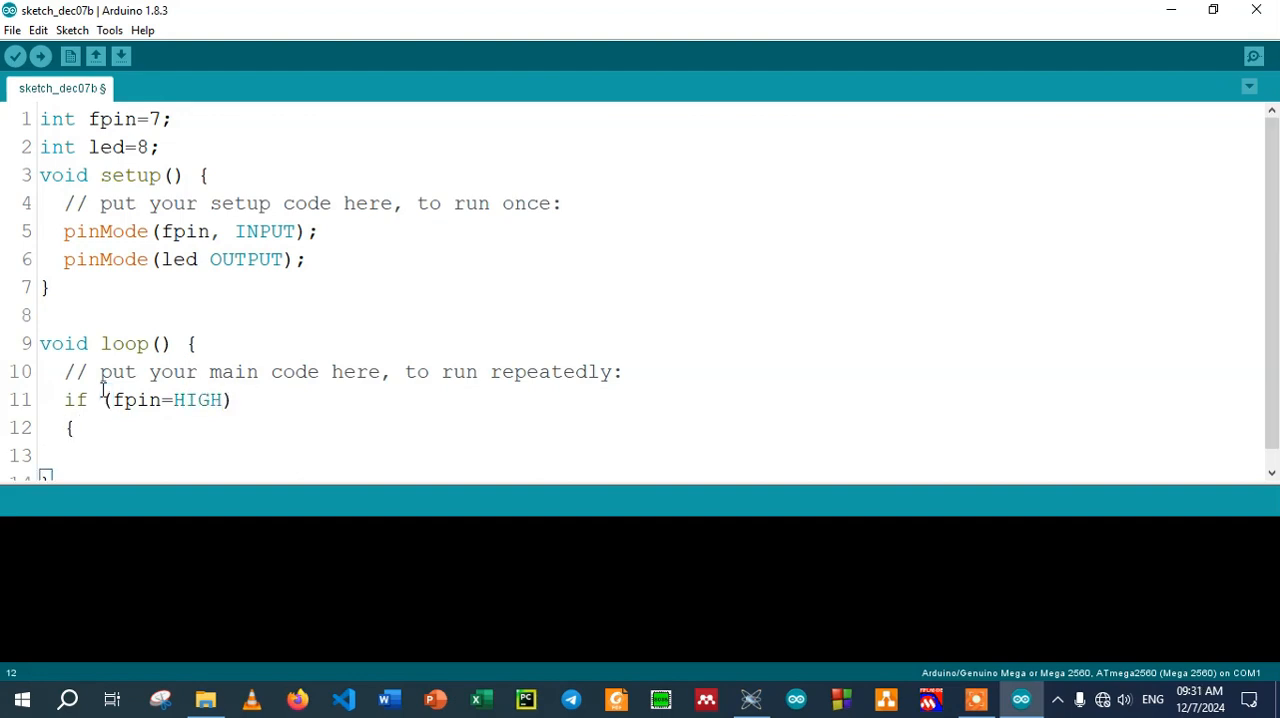
{"action": "key", "text": "Return"}
{"action": "type", "text": "}"}
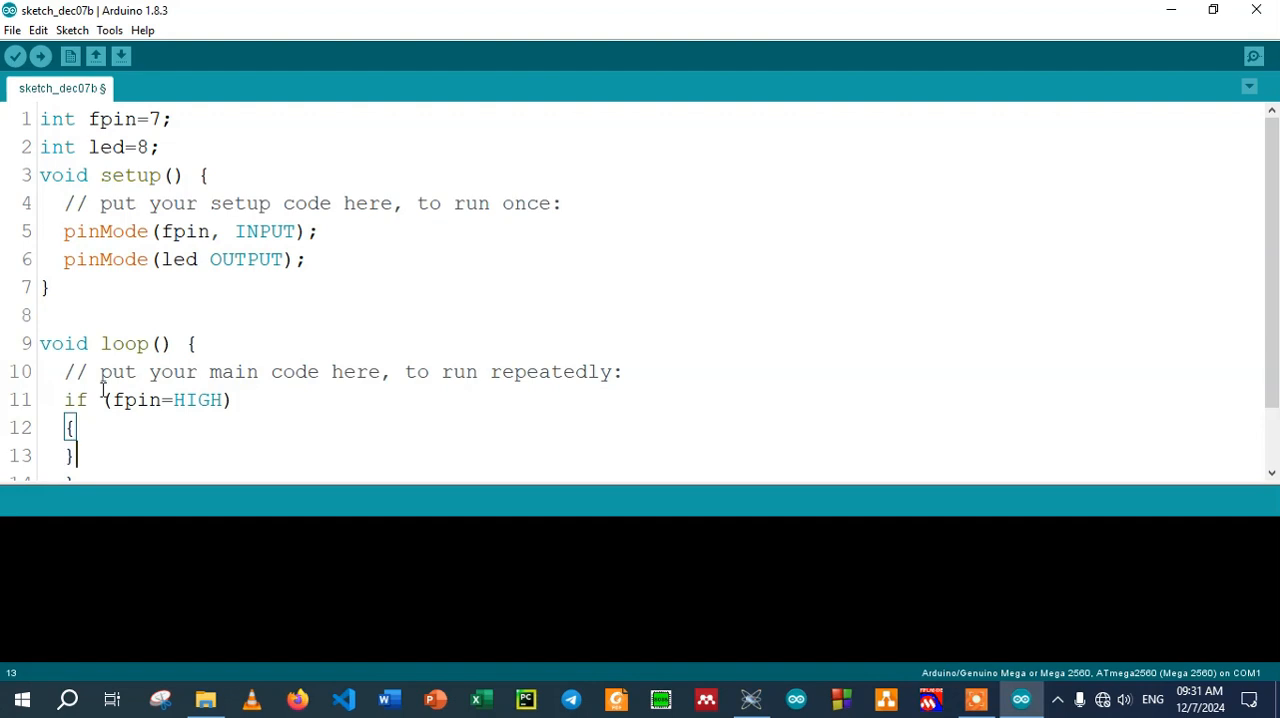
{"action": "scroll", "coordinate": [129, 390], "scroll_direction": "down", "scroll_amount": 1}
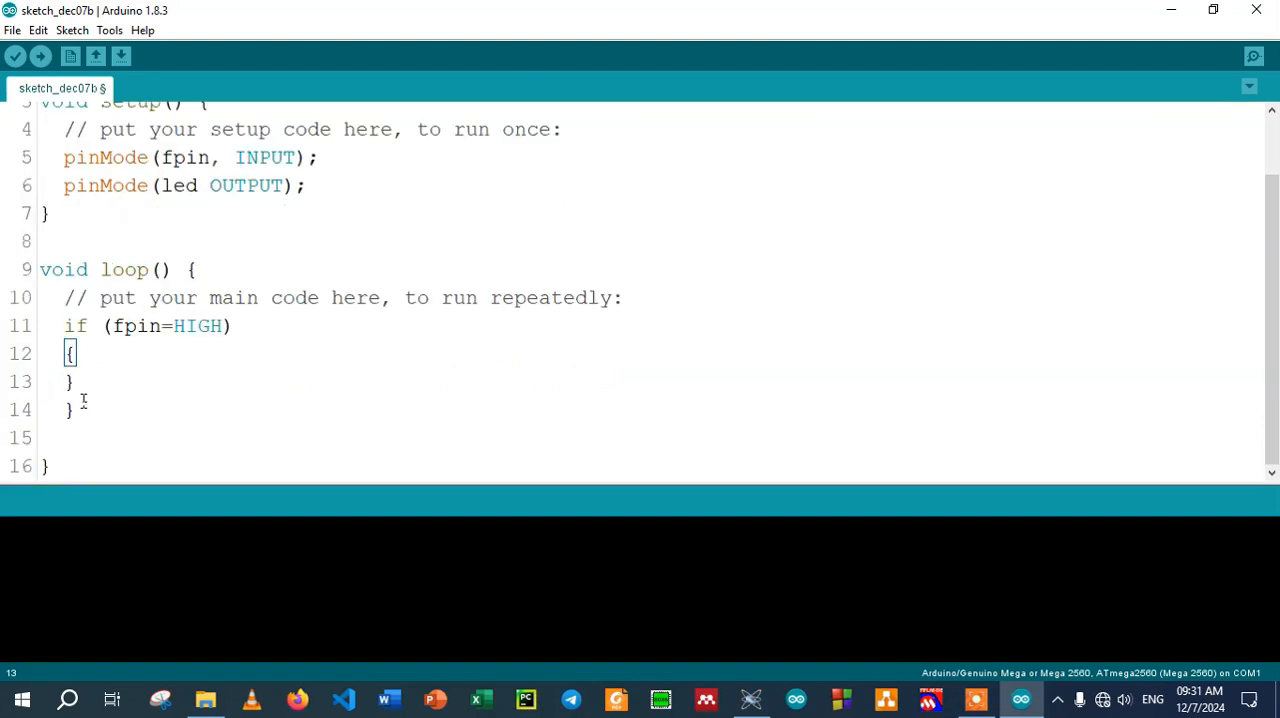
{"action": "left_click", "coordinate": [83, 400]}
{"action": "key", "text": "BackSpace"}
{"action": "left_click", "coordinate": [96, 353]}
{"action": "key", "text": "Return"}
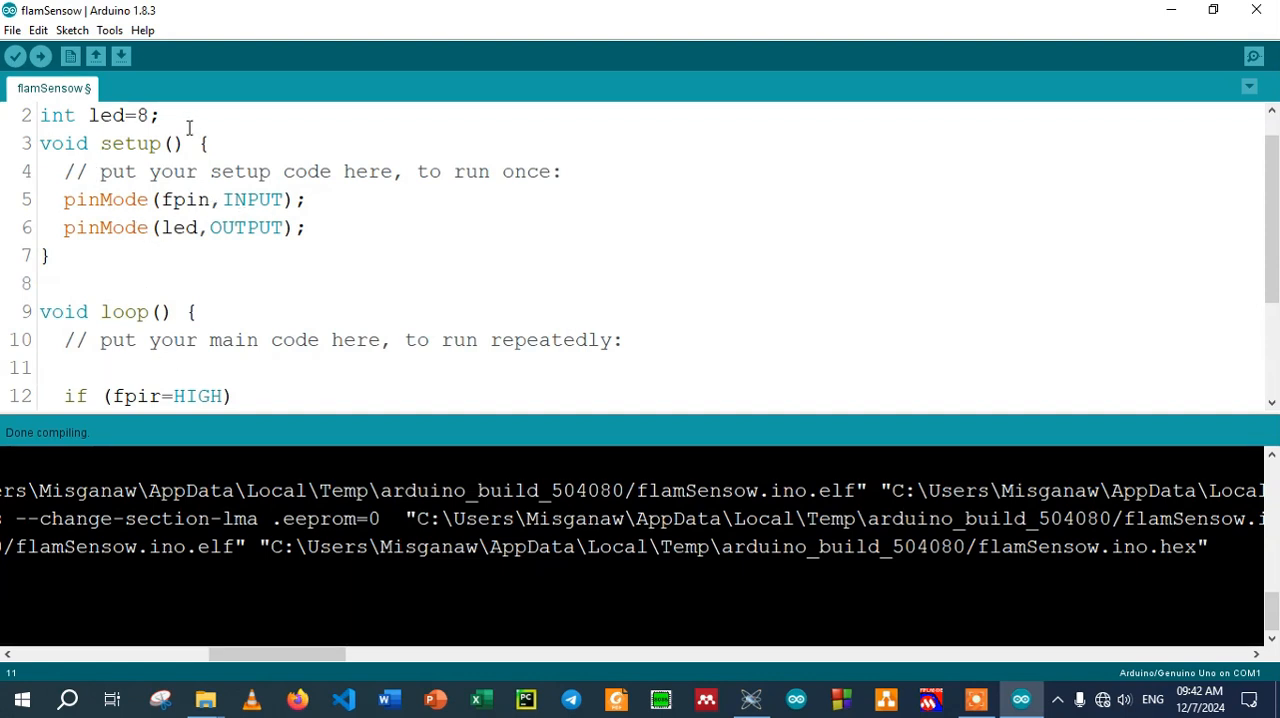
Add int fi=digitalRead(fpin); on the empty line above the if statement in the flamSensow sketch's loop()
{"action": "scroll", "coordinate": [78, 128], "scroll_direction": "up", "scroll_amount": 1}
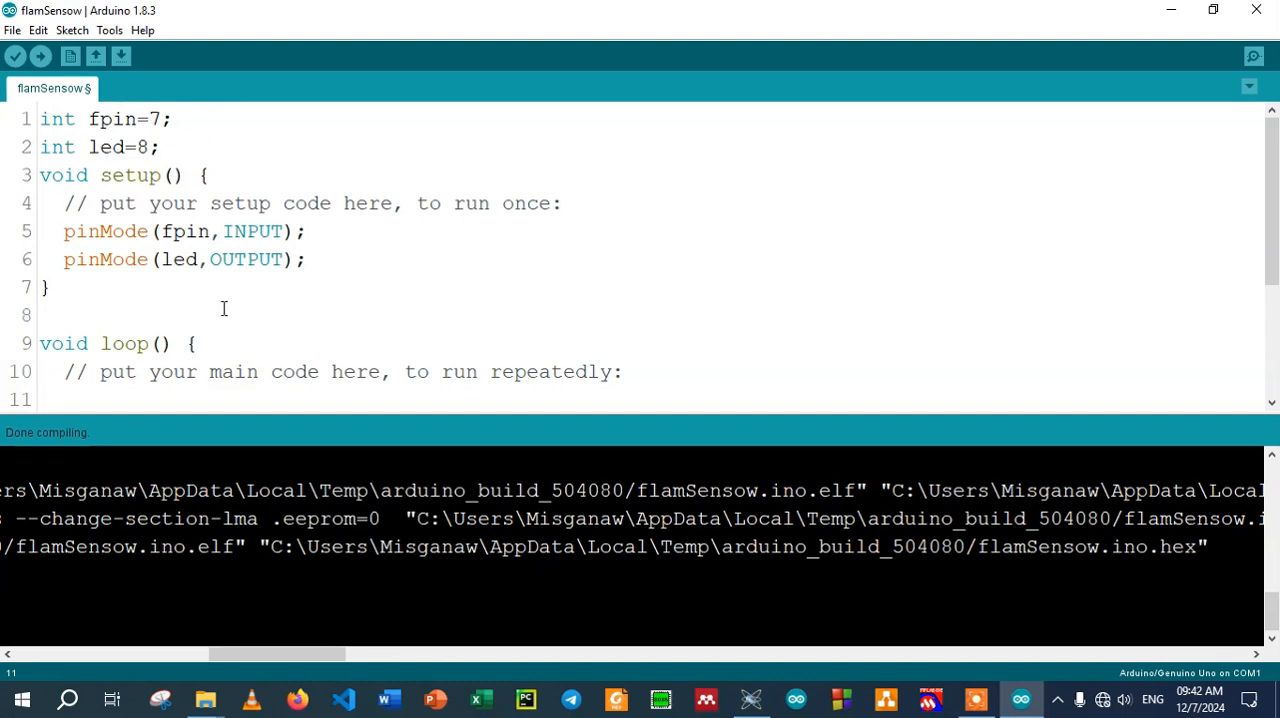
{"action": "scroll", "coordinate": [200, 321], "scroll_direction": "down", "scroll_amount": 3}
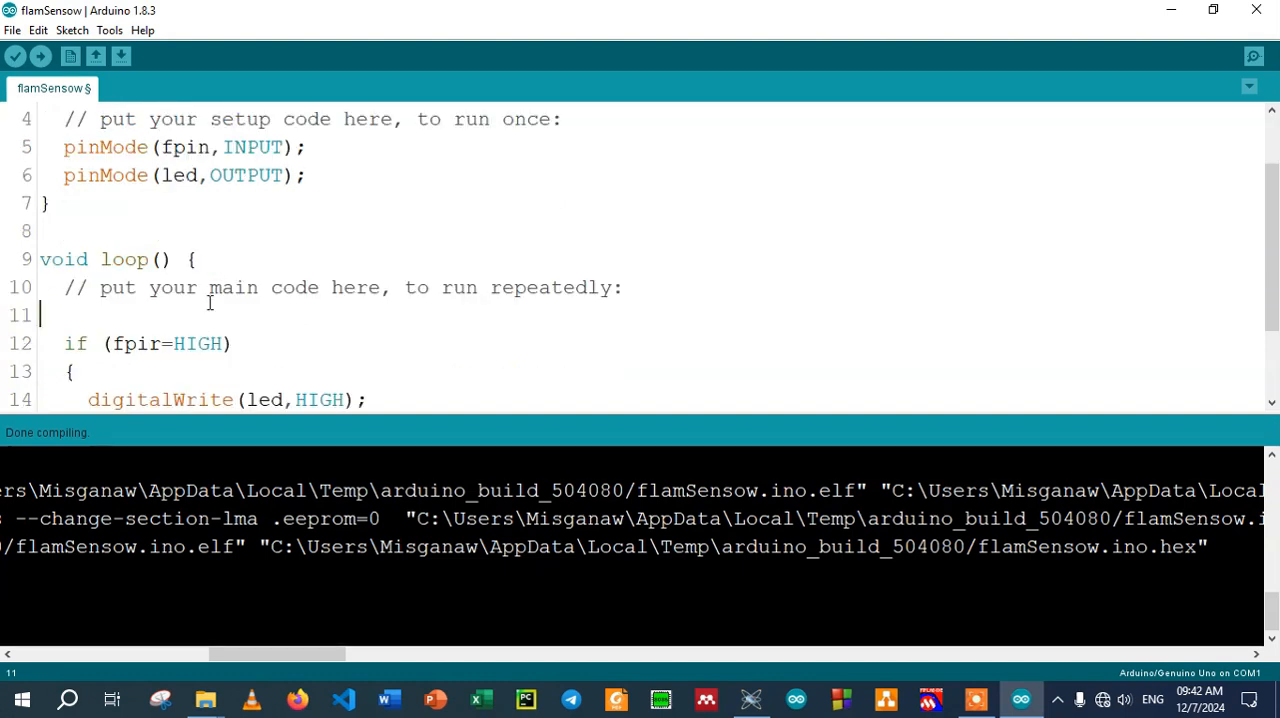
{"action": "scroll", "coordinate": [229, 229], "scroll_direction": "up", "scroll_amount": 3}
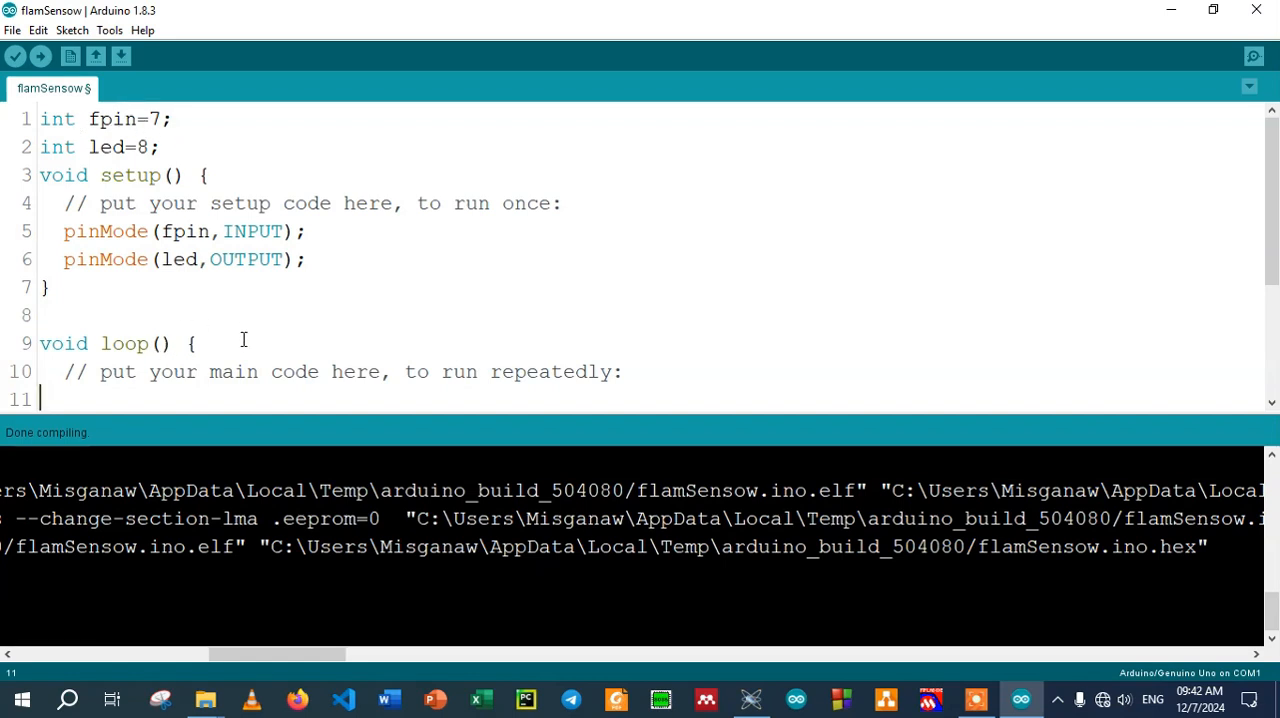
{"action": "scroll", "coordinate": [170, 343], "scroll_direction": "down", "scroll_amount": 3}
{"action": "left_click", "coordinate": [123, 315]}
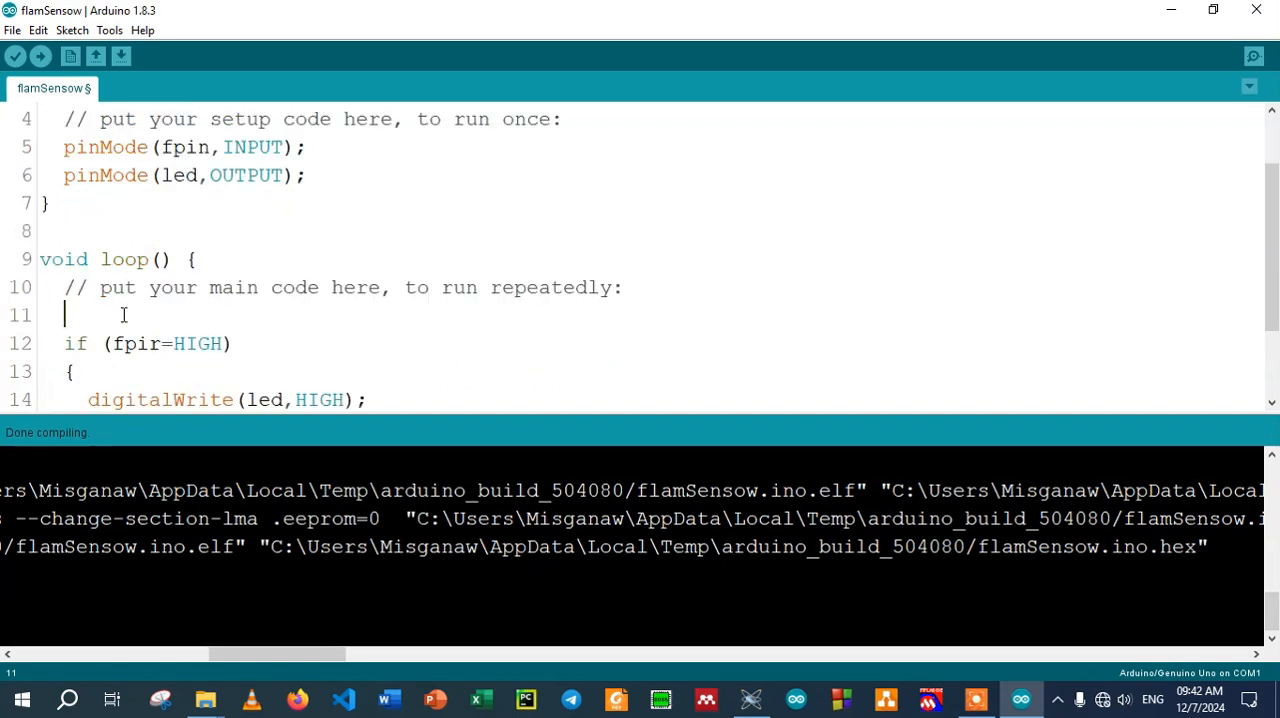
{"action": "type", "text": "int fi=digtalRead"}
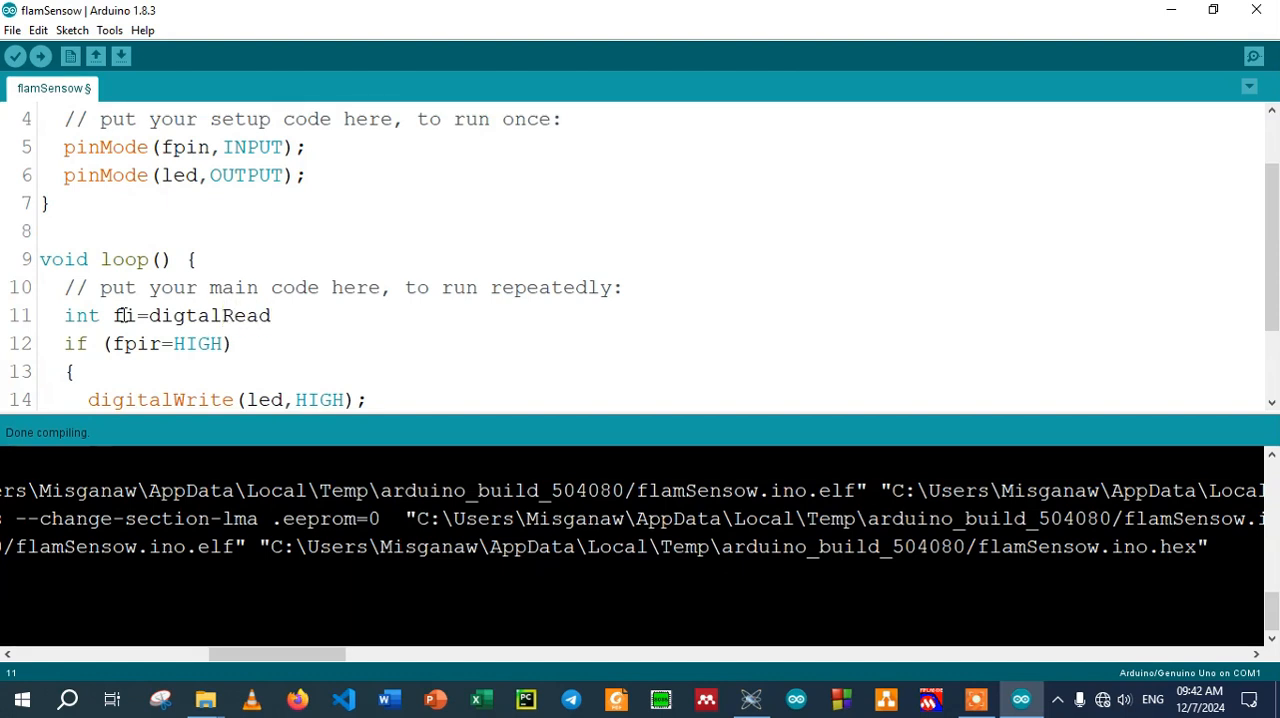
{"action": "key", "text": "BackSpace"}
{"action": "key", "text": "BackSpace"}
{"action": "key", "text": "BackSpace"}
{"action": "key", "text": "BackSpace"}
{"action": "key", "text": "BackSpace"}
{"action": "type", "text": "italRead("}
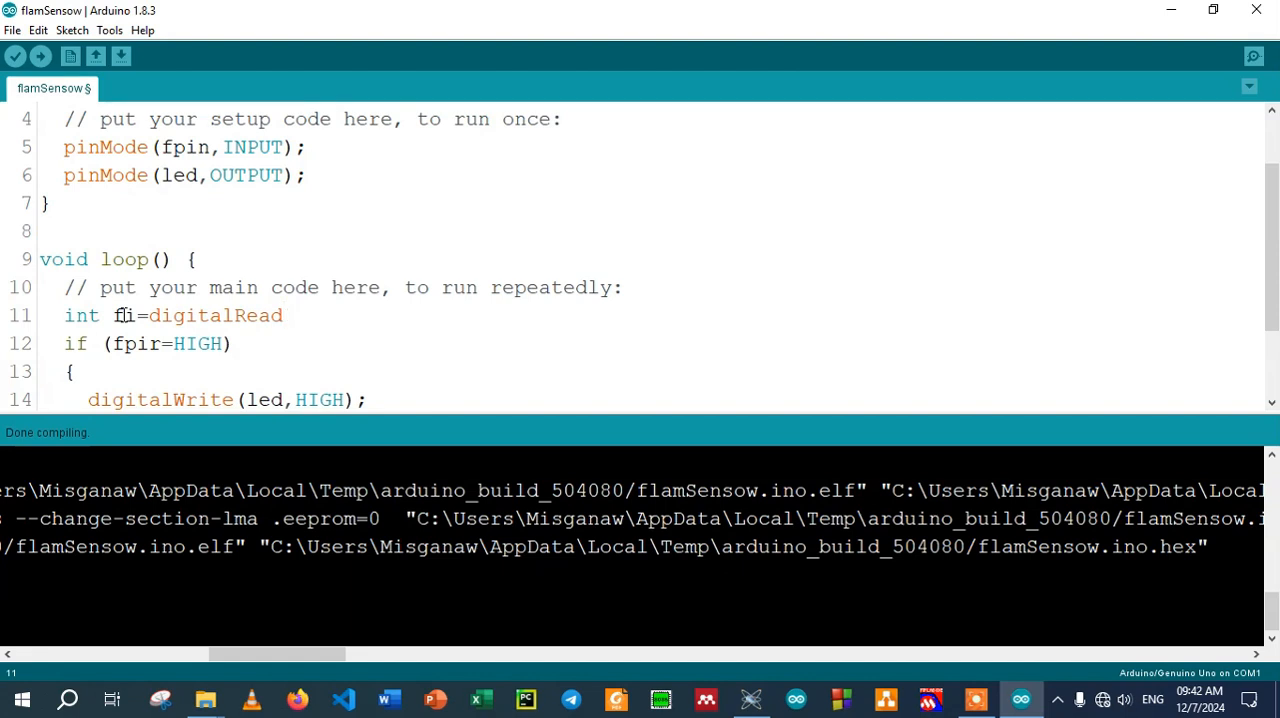
{"action": "type", "text": ");"}
{"action": "key", "text": "Left"}
{"action": "key", "text": "Left"}
{"action": "type", "text": "fpin"}
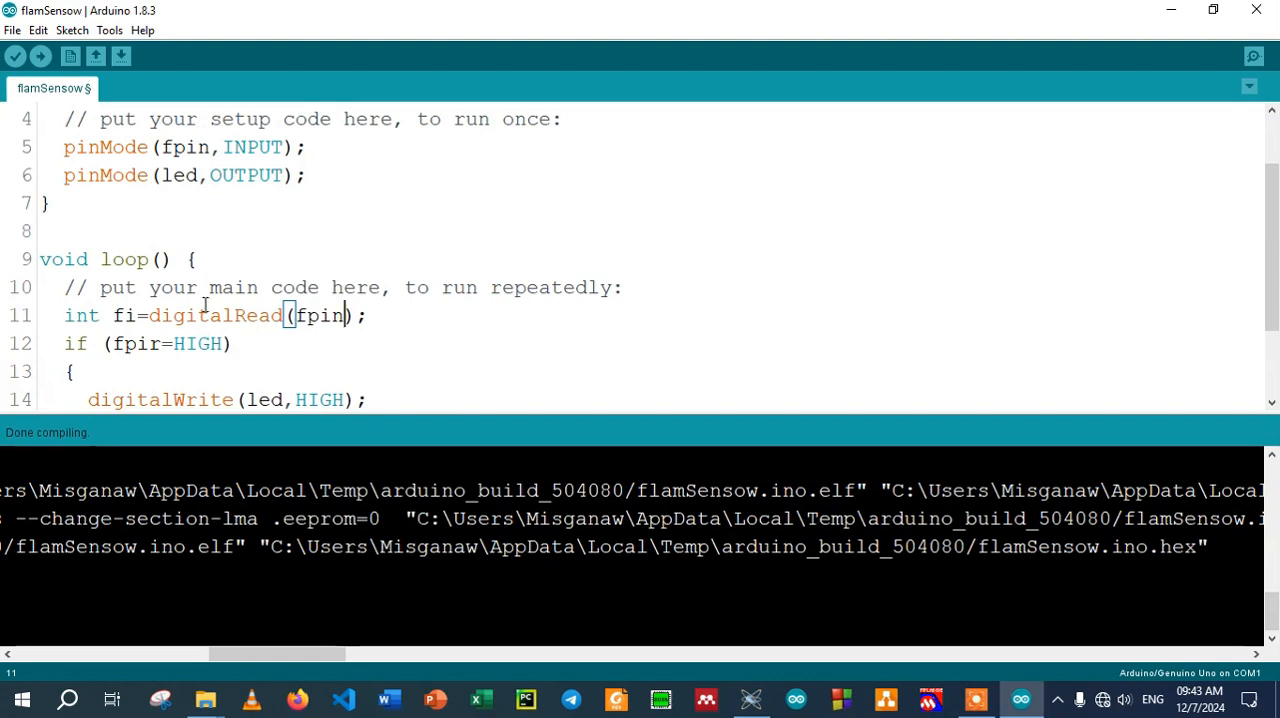
Change the if condition in loop() to fi==HIGH
{"action": "left_click", "coordinate": [162, 343]}
{"action": "key", "text": "BackSpace"}
{"action": "key", "text": "BackSpace"}
{"action": "key", "text": "BackSpace"}
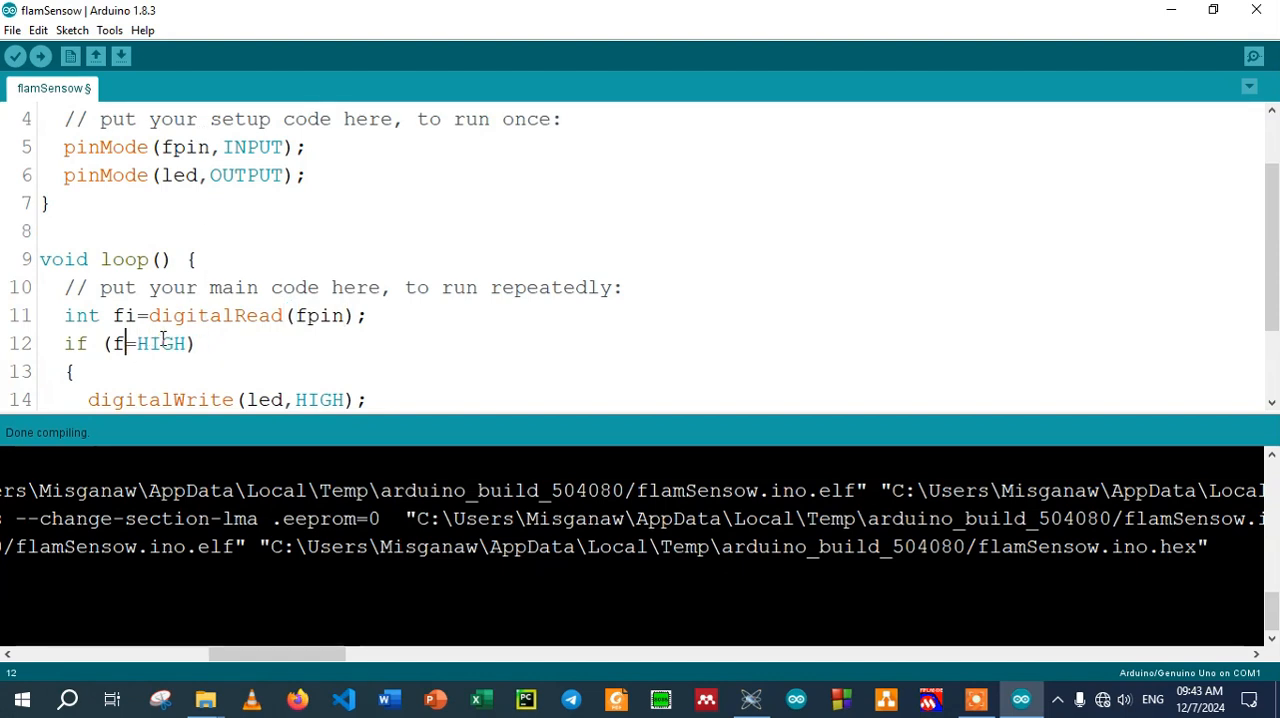
{"action": "type", "text": "i="}
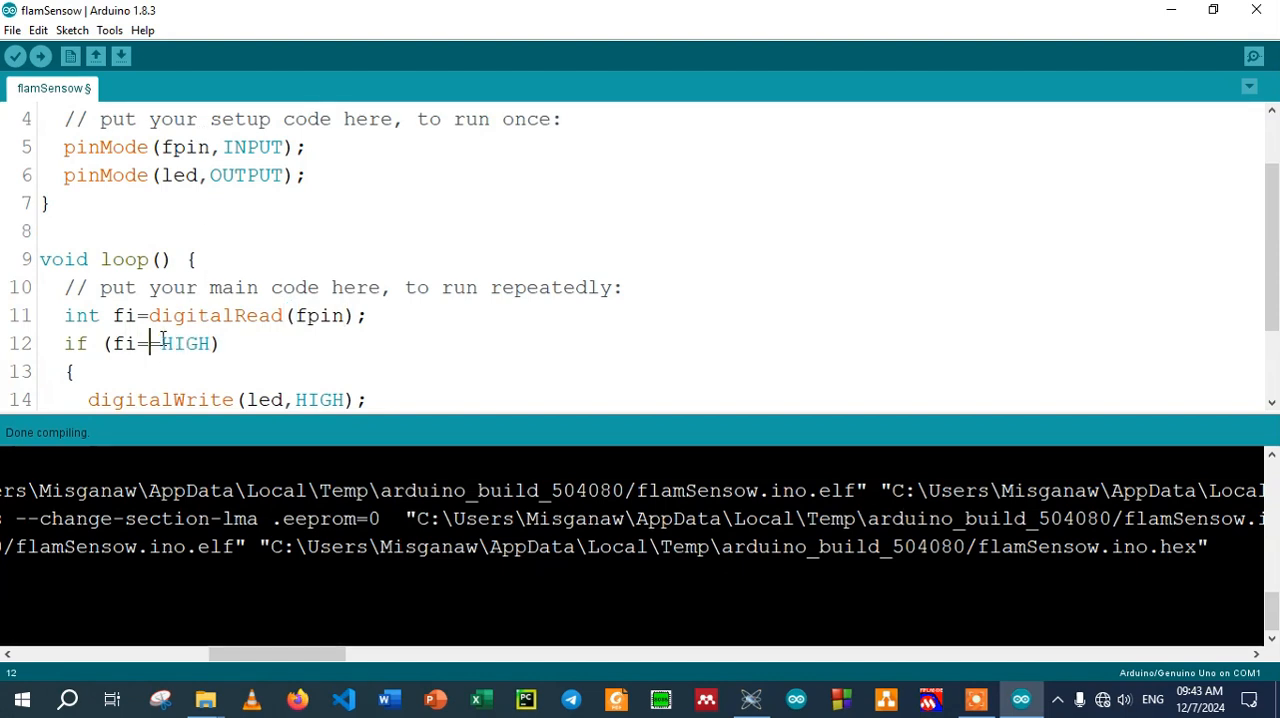
{"action": "left_click", "coordinate": [250, 336]}
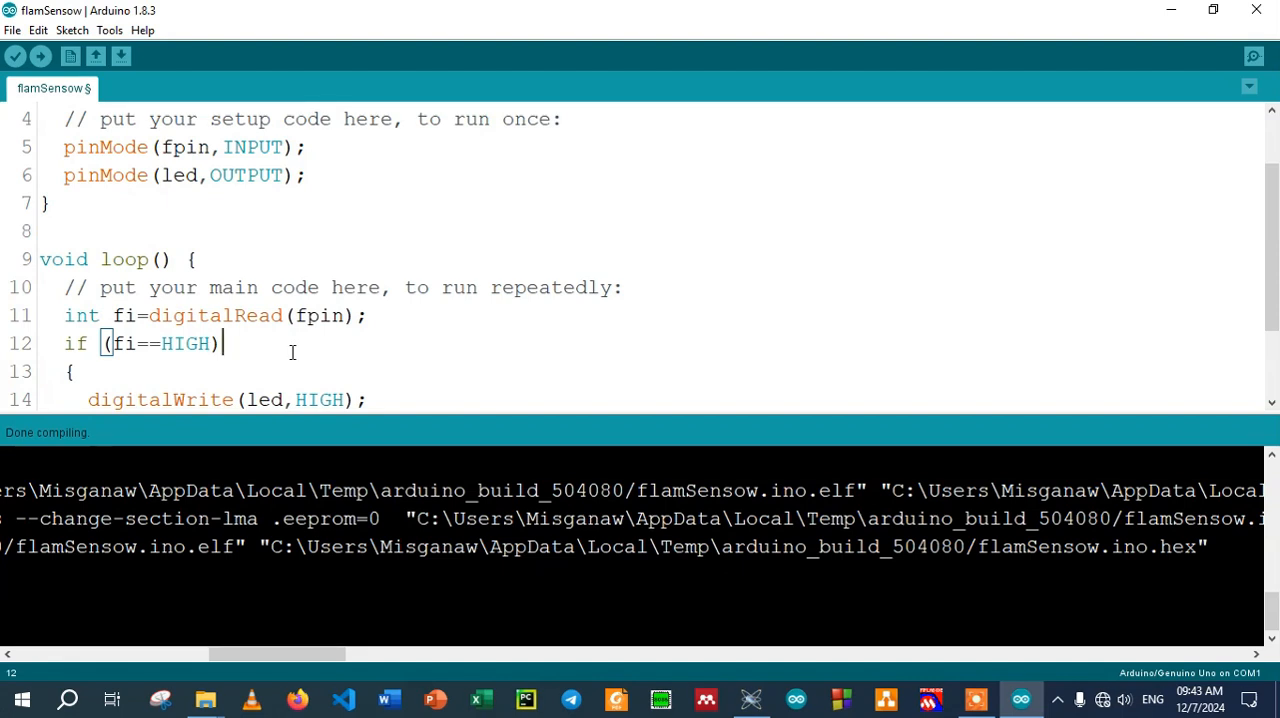
{"action": "scroll", "coordinate": [292, 352], "scroll_direction": "down", "scroll_amount": 1}
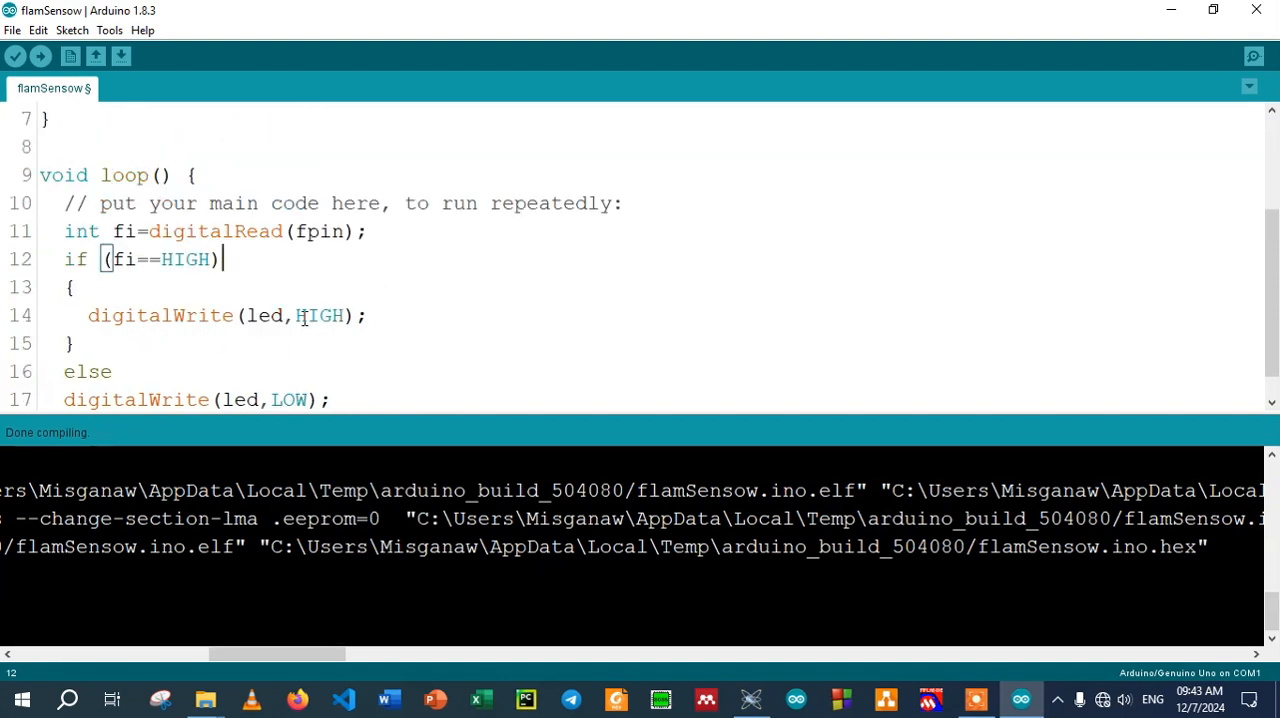
Review the sketch's digitalWrite statements and pin declarations, and check them against the wiring in the Proteus schematic
{"action": "left_click_drag", "start_coordinate": [372, 315], "coordinate": [237, 315]}
{"action": "left_click", "coordinate": [366, 315]}
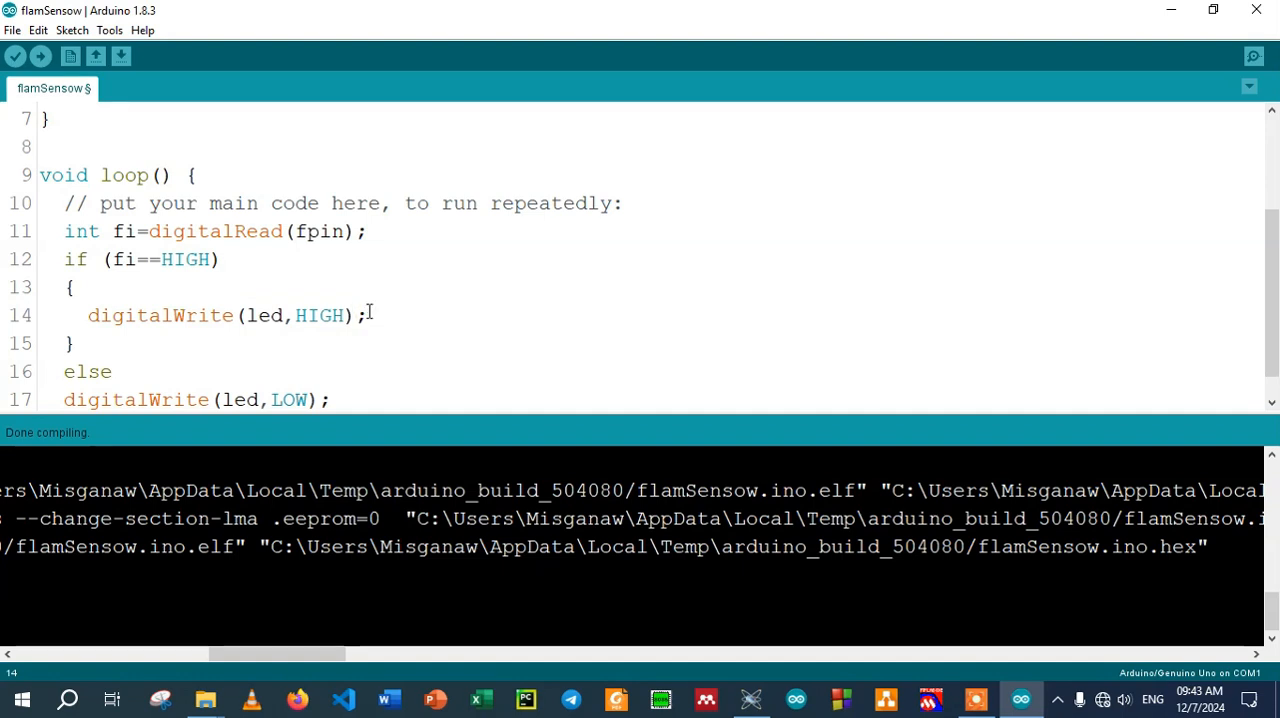
{"action": "left_click_drag", "start_coordinate": [369, 313], "coordinate": [237, 315]}
{"action": "left_click", "coordinate": [231, 366]}
{"action": "scroll", "coordinate": [305, 326], "scroll_direction": "down", "scroll_amount": 1}
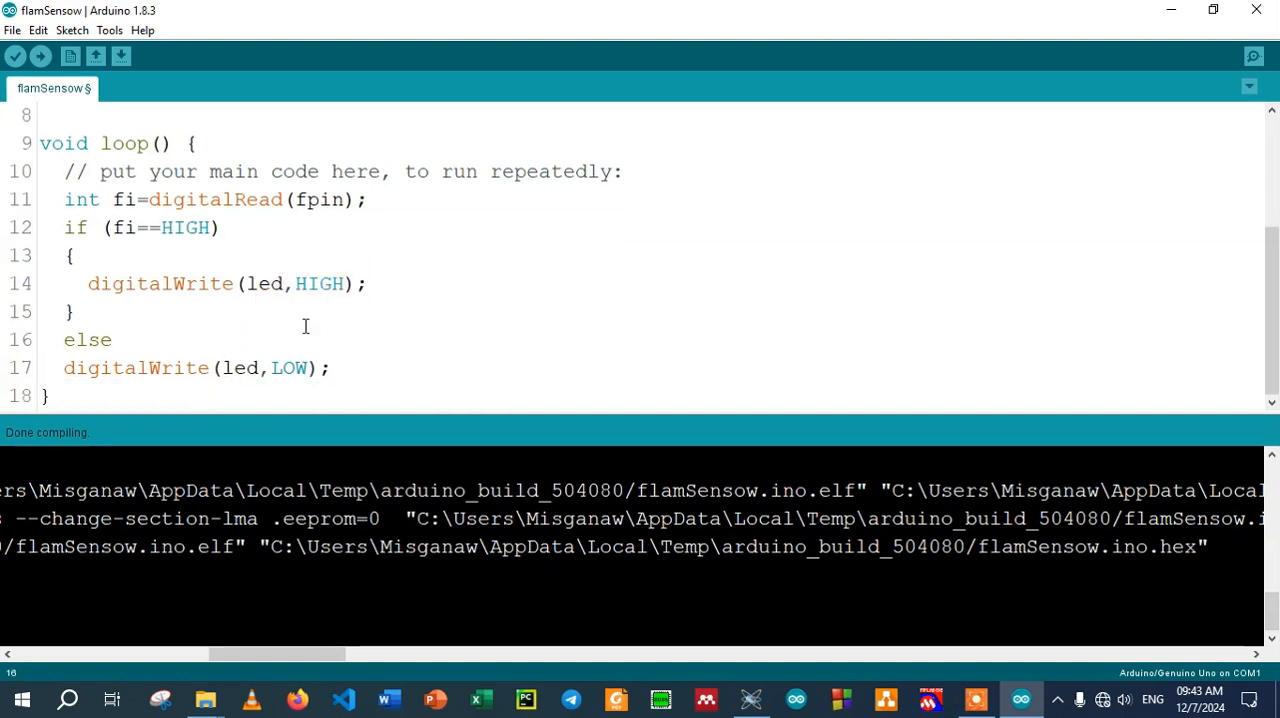
{"action": "left_click_drag", "start_coordinate": [357, 369], "coordinate": [212, 368]}
{"action": "left_click", "coordinate": [348, 368]}
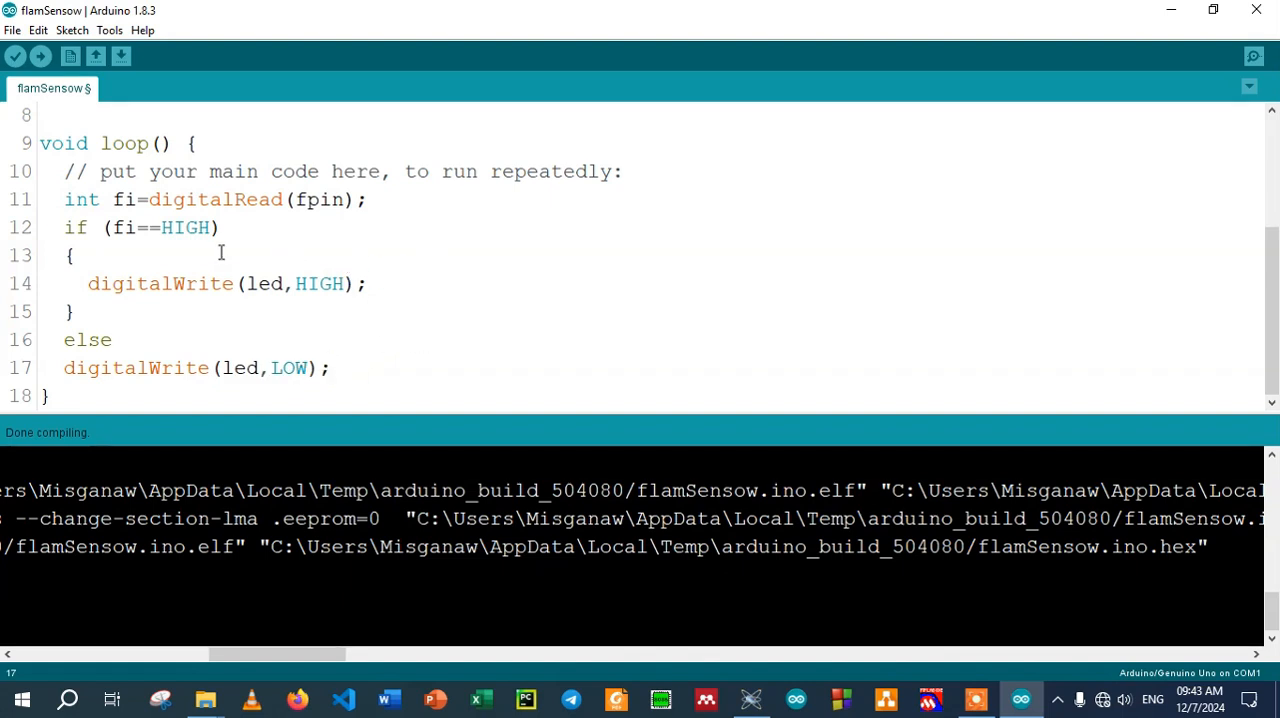
{"action": "scroll", "coordinate": [236, 221], "scroll_direction": "up", "scroll_amount": 1}
{"action": "scroll", "coordinate": [236, 221], "scroll_direction": "up", "scroll_amount": 2}
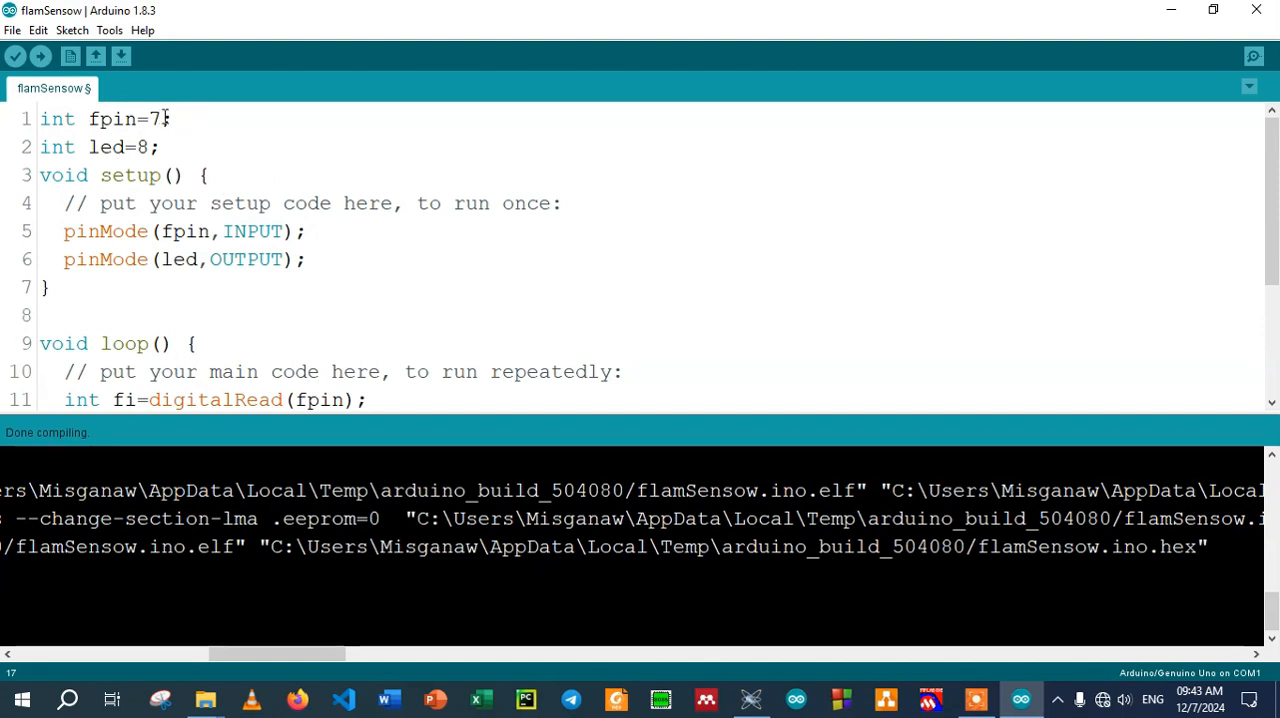
{"action": "scroll", "coordinate": [305, 326], "scroll_direction": "down", "scroll_amount": 1}
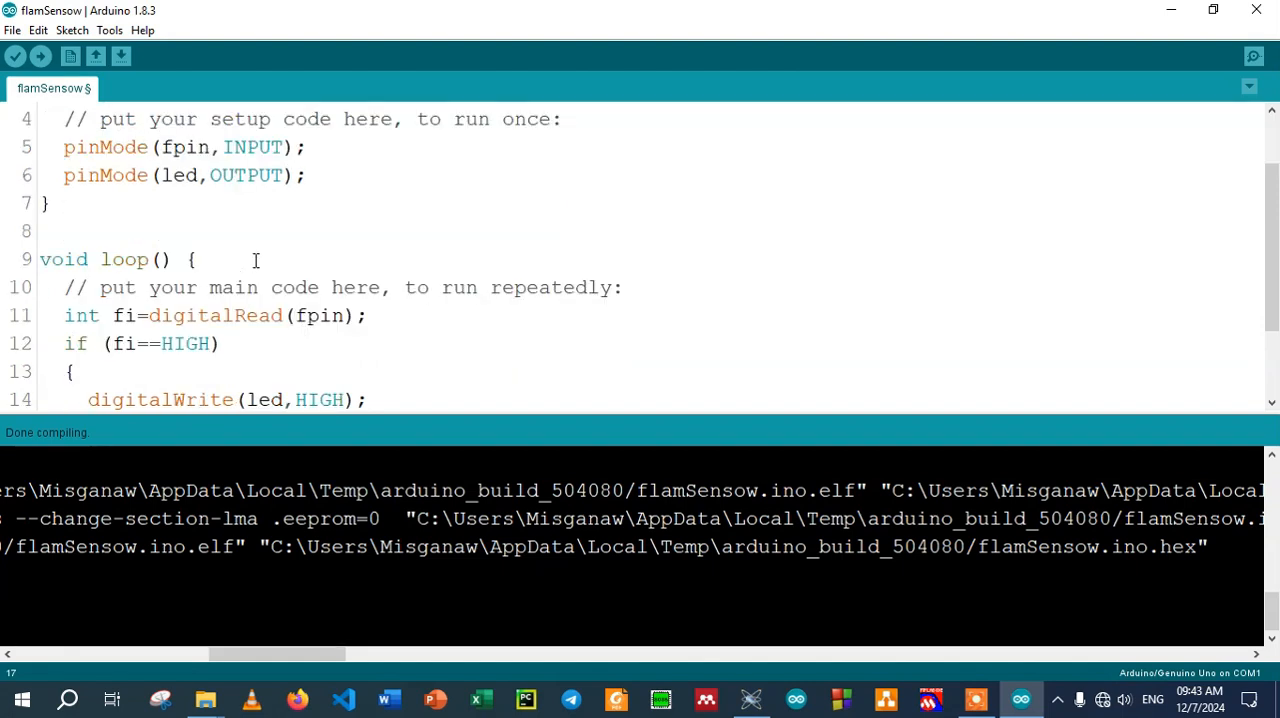
{"action": "scroll", "coordinate": [255, 260], "scroll_direction": "up", "scroll_amount": 1}
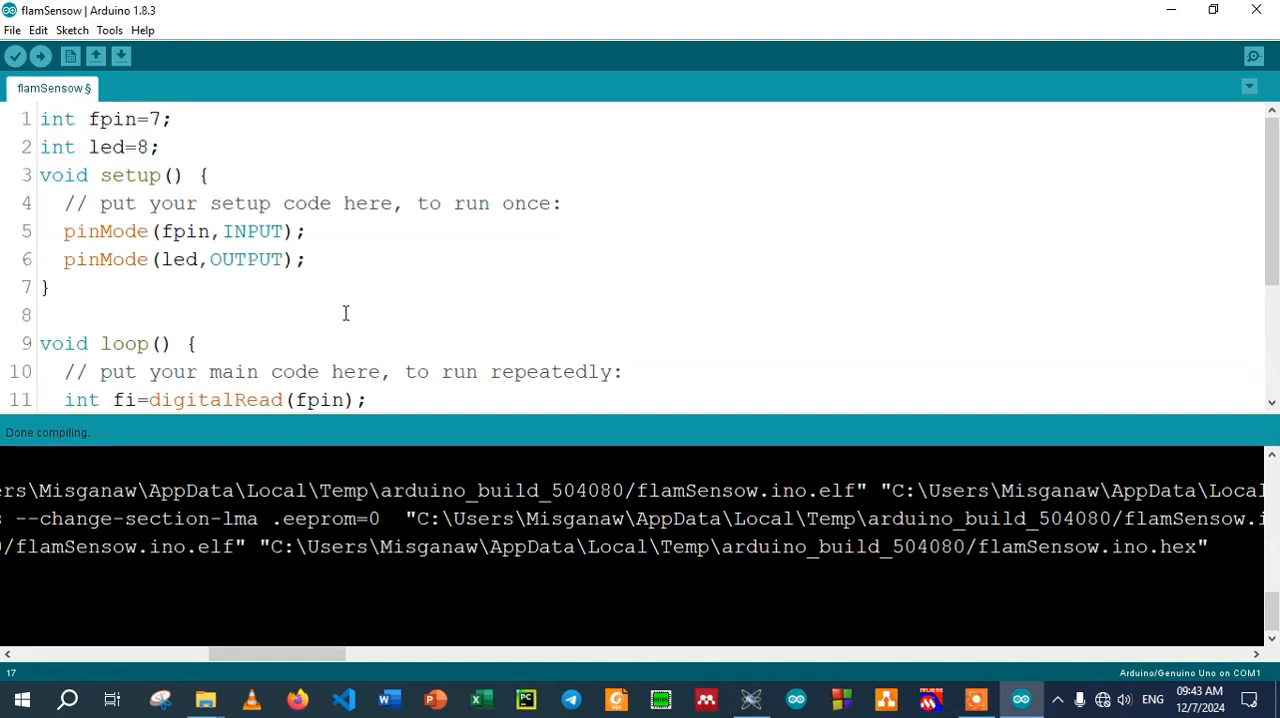
{"action": "scroll", "coordinate": [346, 315], "scroll_direction": "down", "scroll_amount": 2}
{"action": "left_click", "coordinate": [751, 699]}
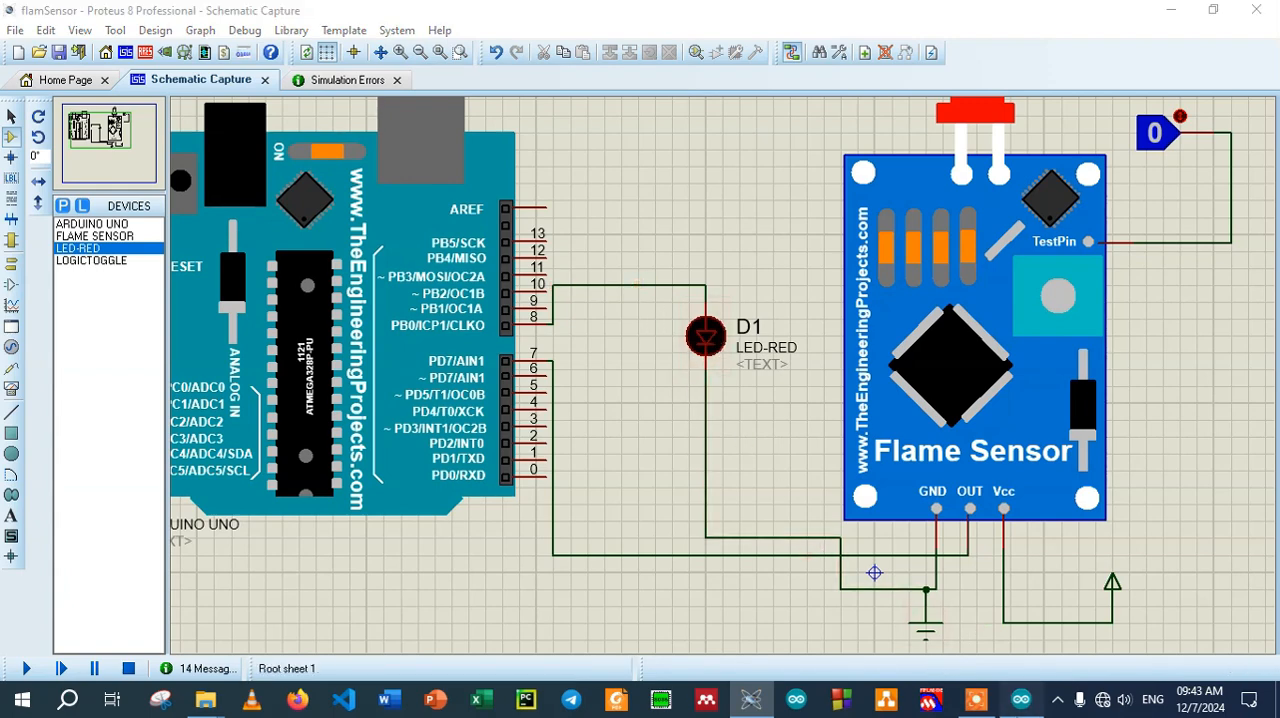
Switch back to the Arduino IDE, compile the flamSensow sketch and copy the quoted path of flamSensow.ino.hex from the compiler output
{"action": "left_click", "coordinate": [1021, 699]}
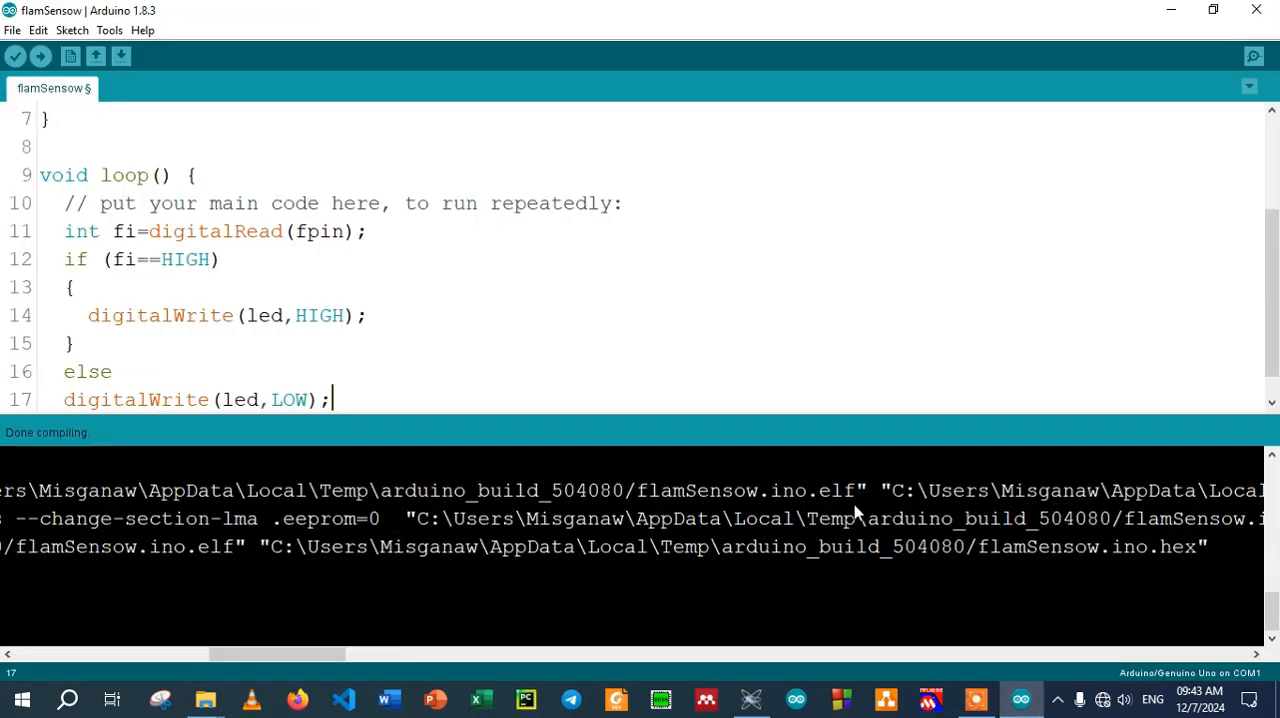
{"action": "left_click", "coordinate": [72, 30]}
{"action": "left_click", "coordinate": [158, 114]}
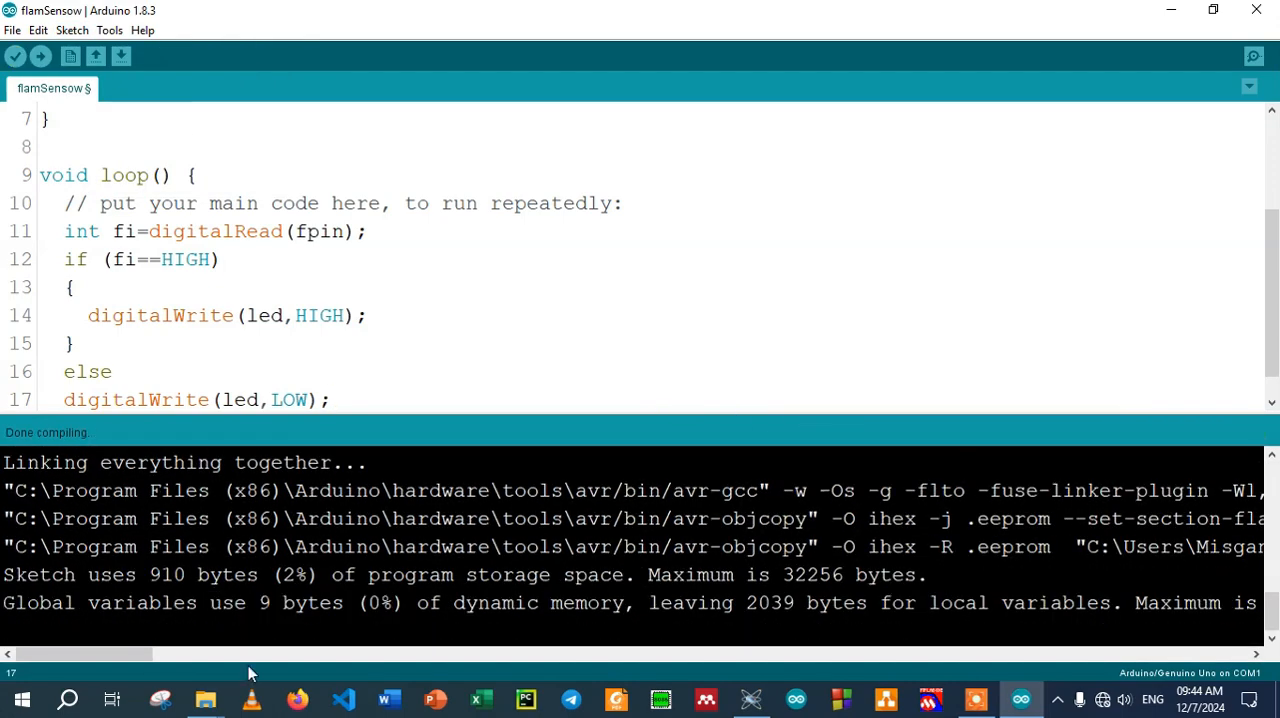
{"action": "left_click_drag", "start_coordinate": [116, 655], "coordinate": [321, 656]}
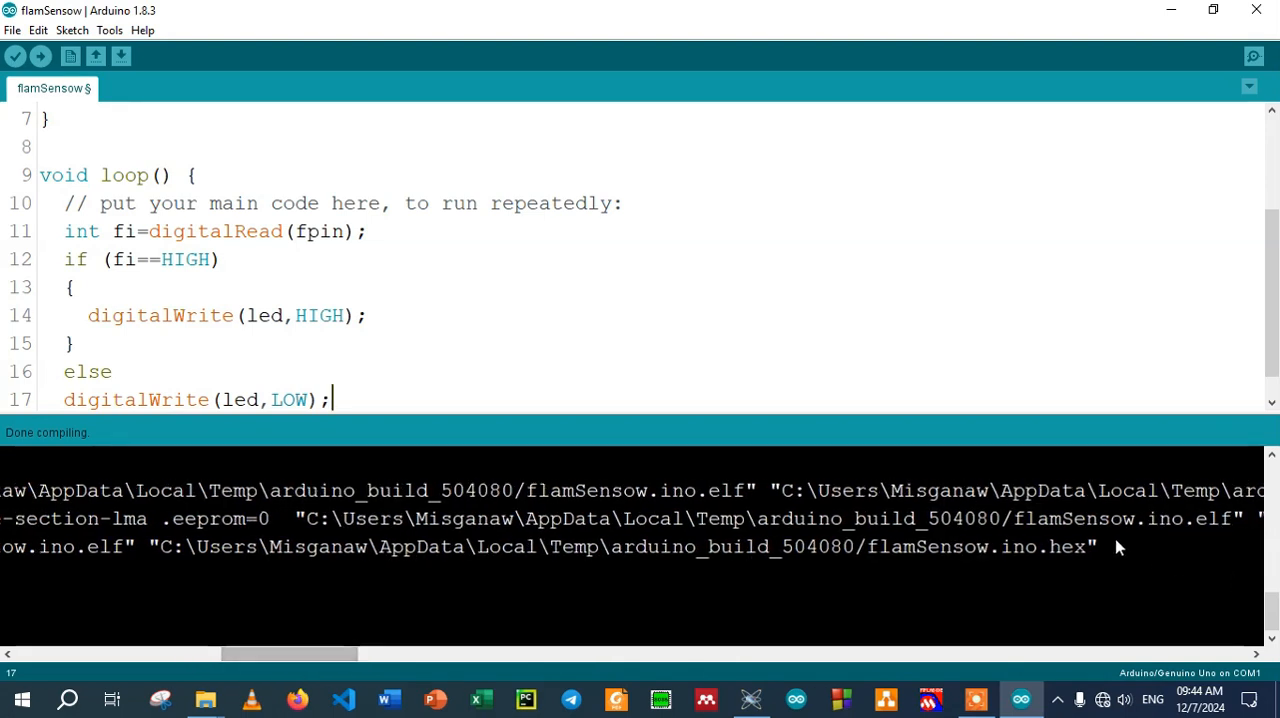
{"action": "left_click_drag", "start_coordinate": [1120, 549], "coordinate": [158, 549]}
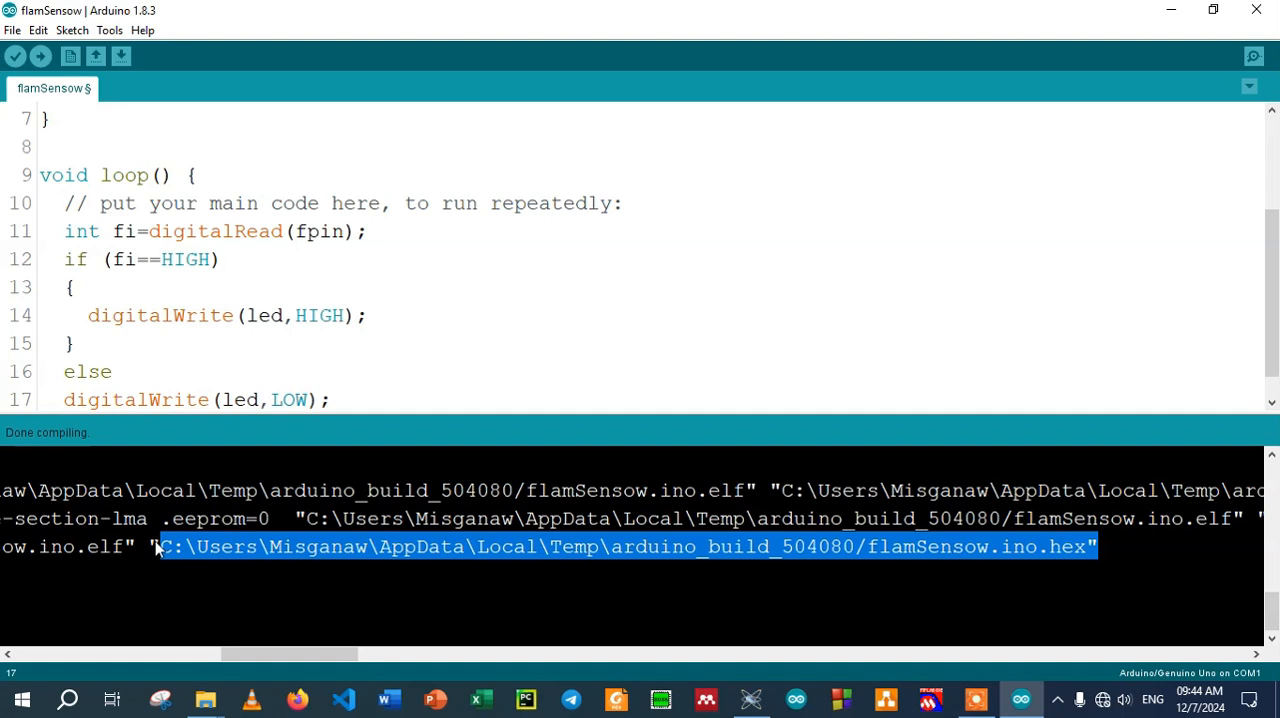
{"action": "left_click", "coordinate": [1116, 549]}
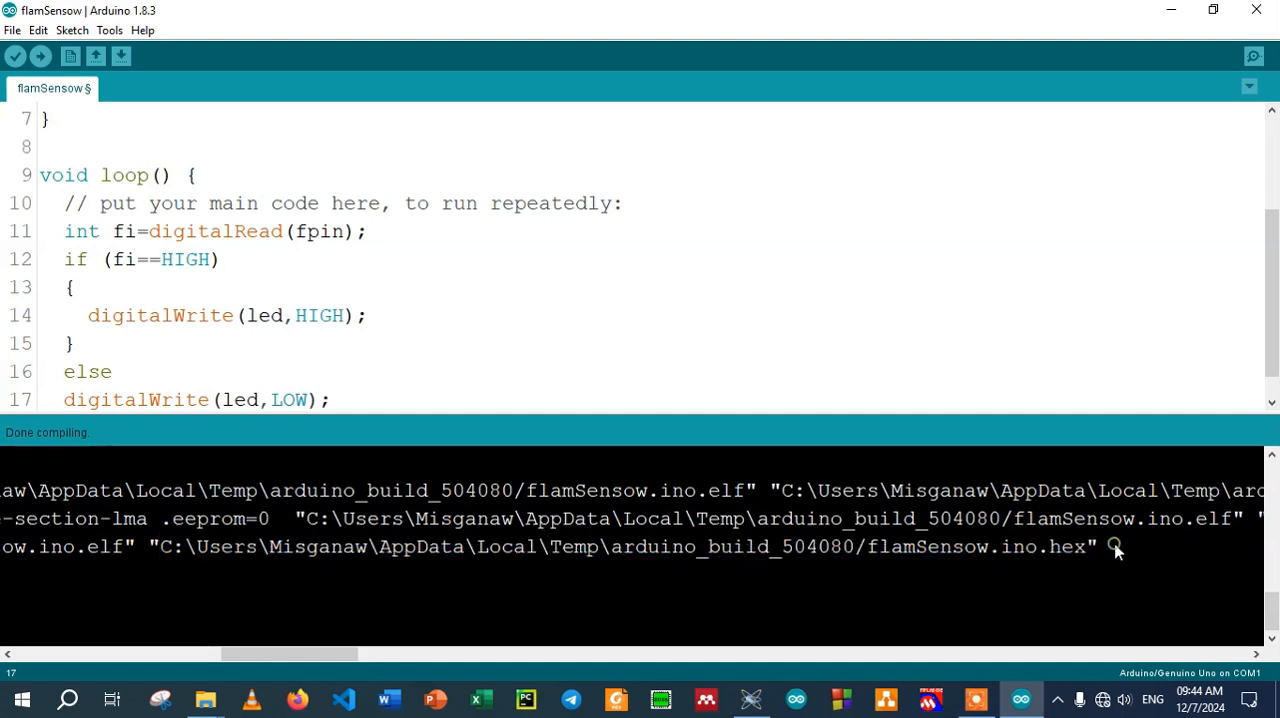
{"action": "left_click_drag", "start_coordinate": [1116, 549], "coordinate": [150, 547]}
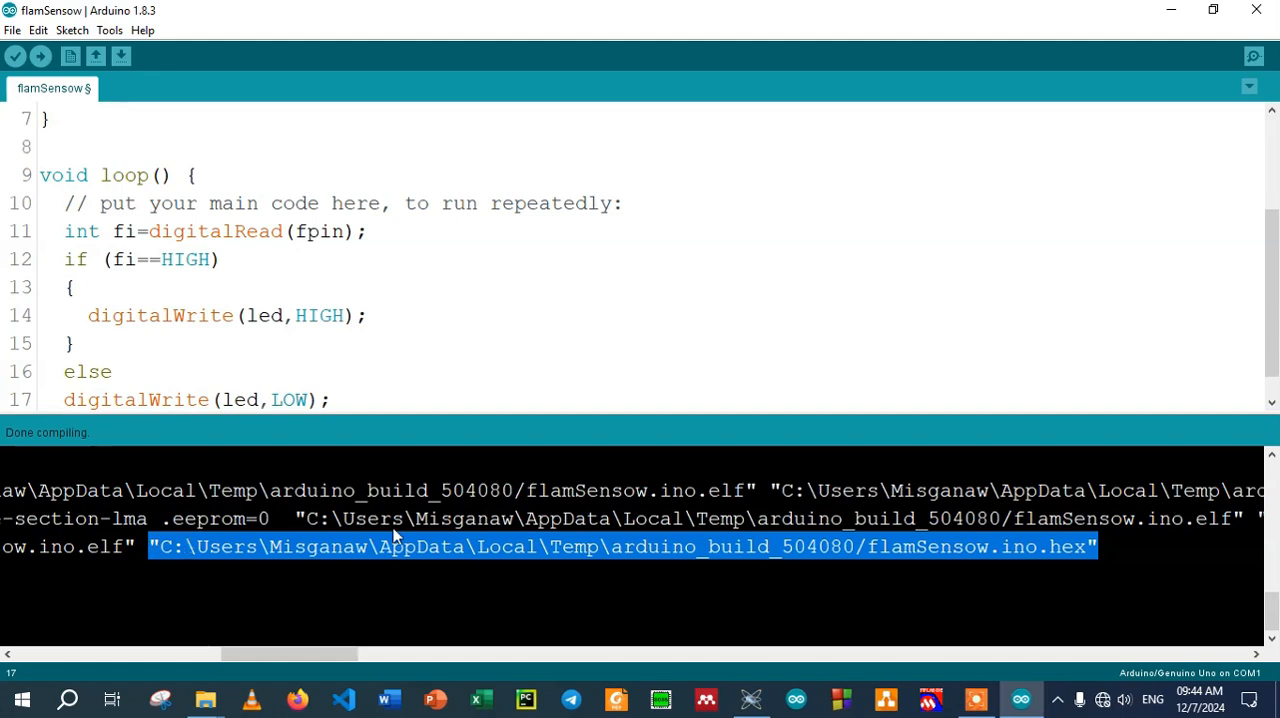
In Proteus, replace the Arduino Uno's Program File with the copied flamSensow.ino.hex path
{"action": "left_click", "coordinate": [751, 699]}
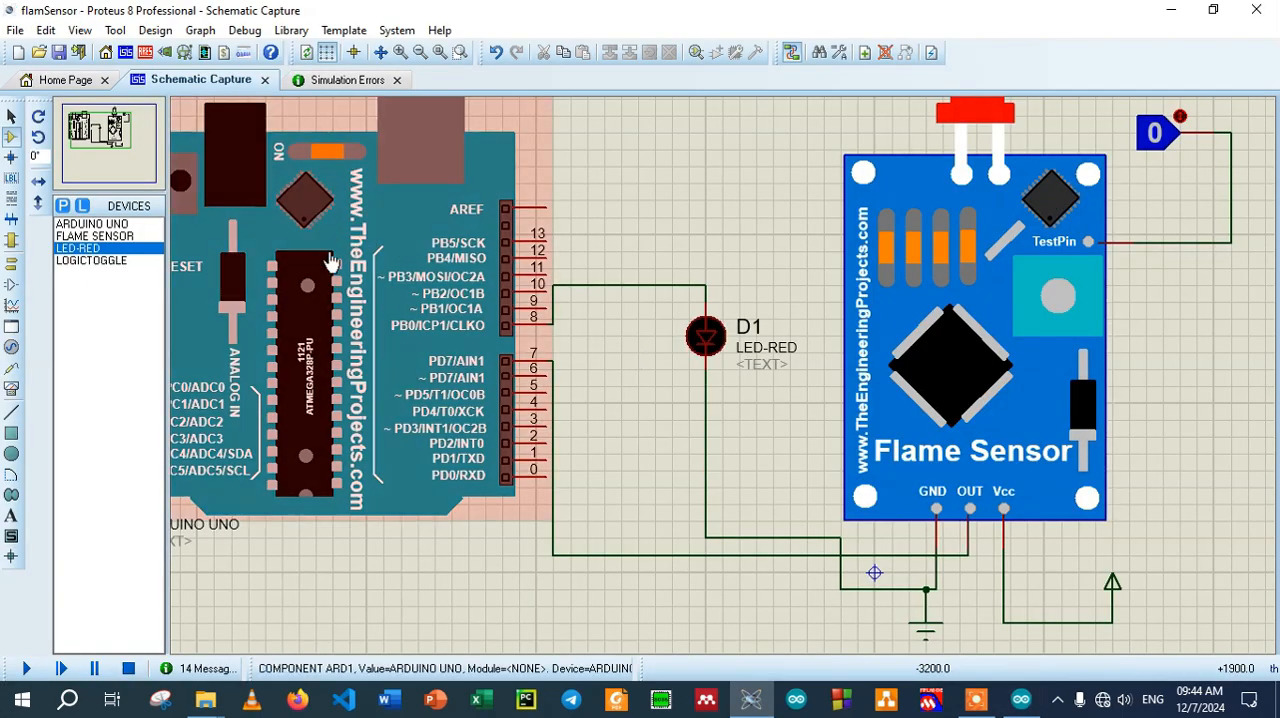
{"action": "double_click", "coordinate": [338, 315]}
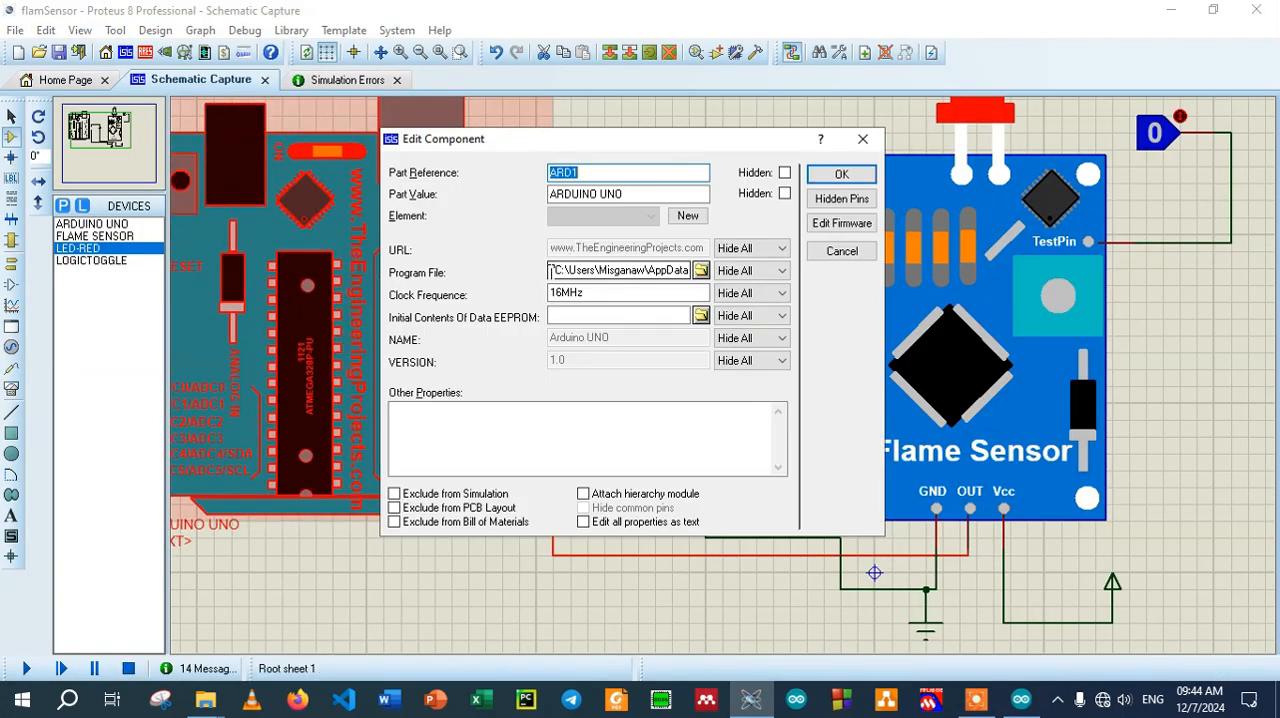
{"action": "left_click_drag", "start_coordinate": [553, 271], "coordinate": [782, 281]}
{"action": "key", "text": "BackSpace"}
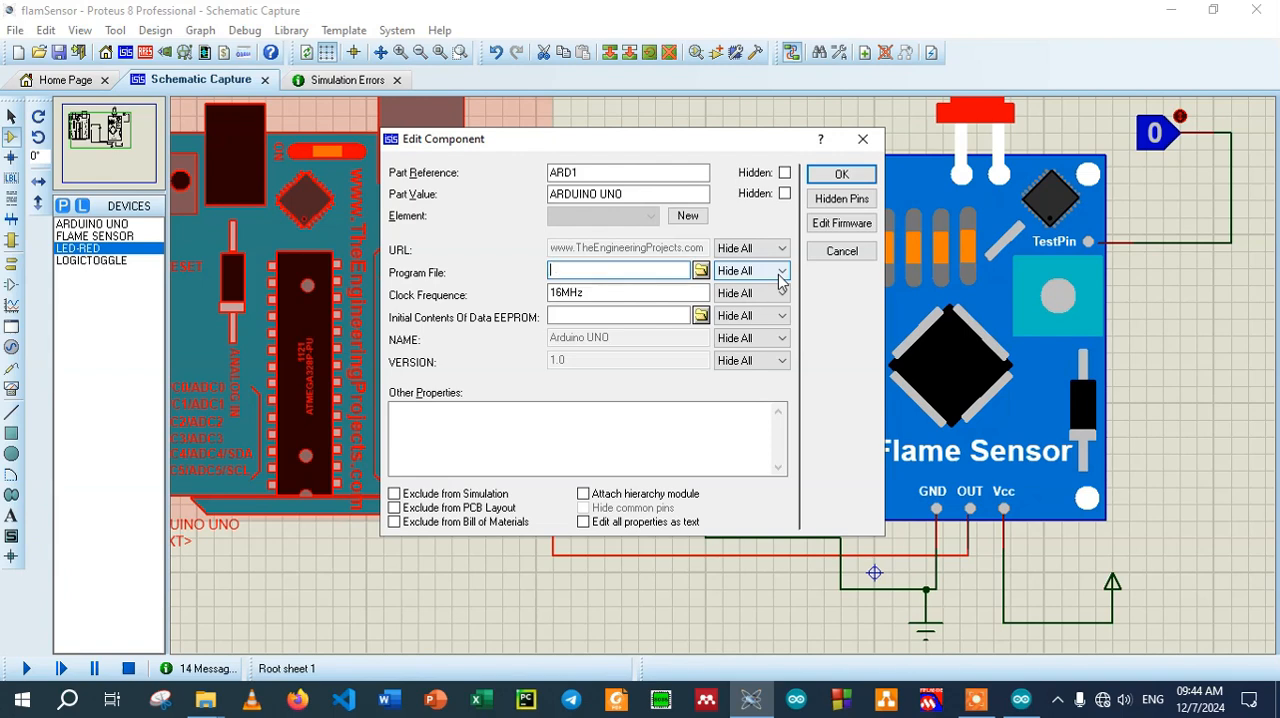
{"action": "key", "text": "ctrl+v"}
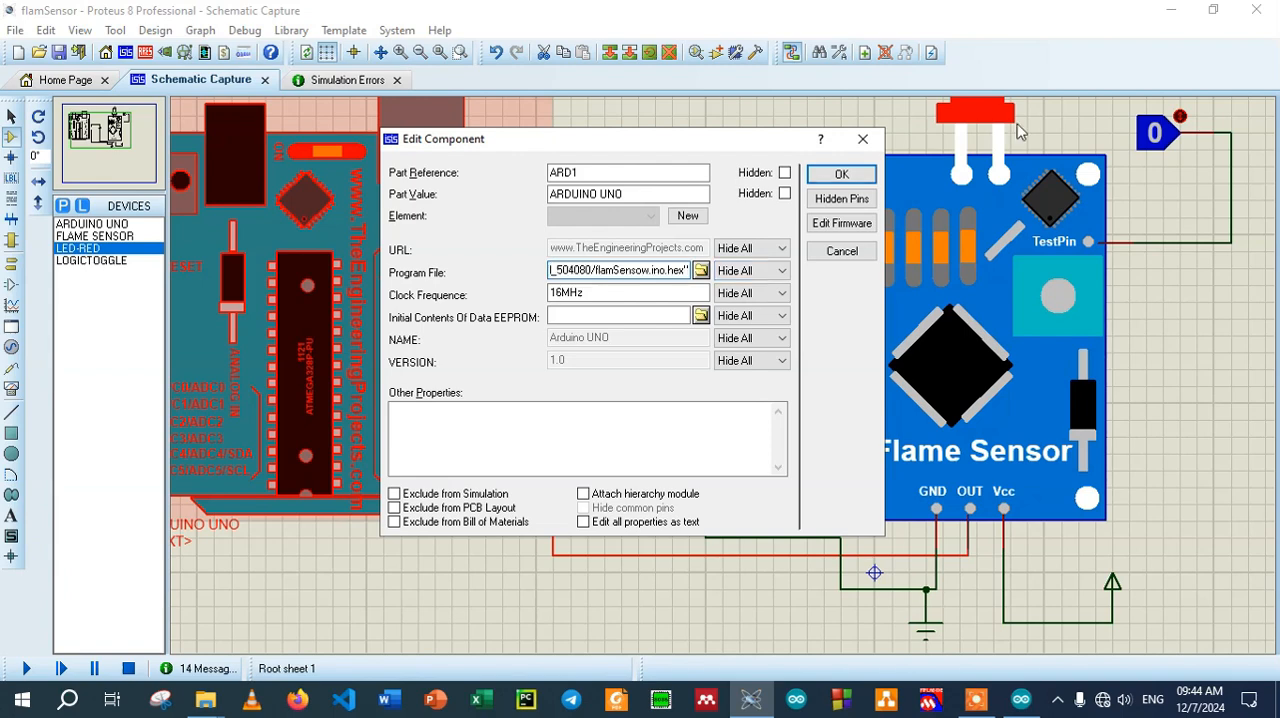
{"action": "left_click", "coordinate": [842, 176]}
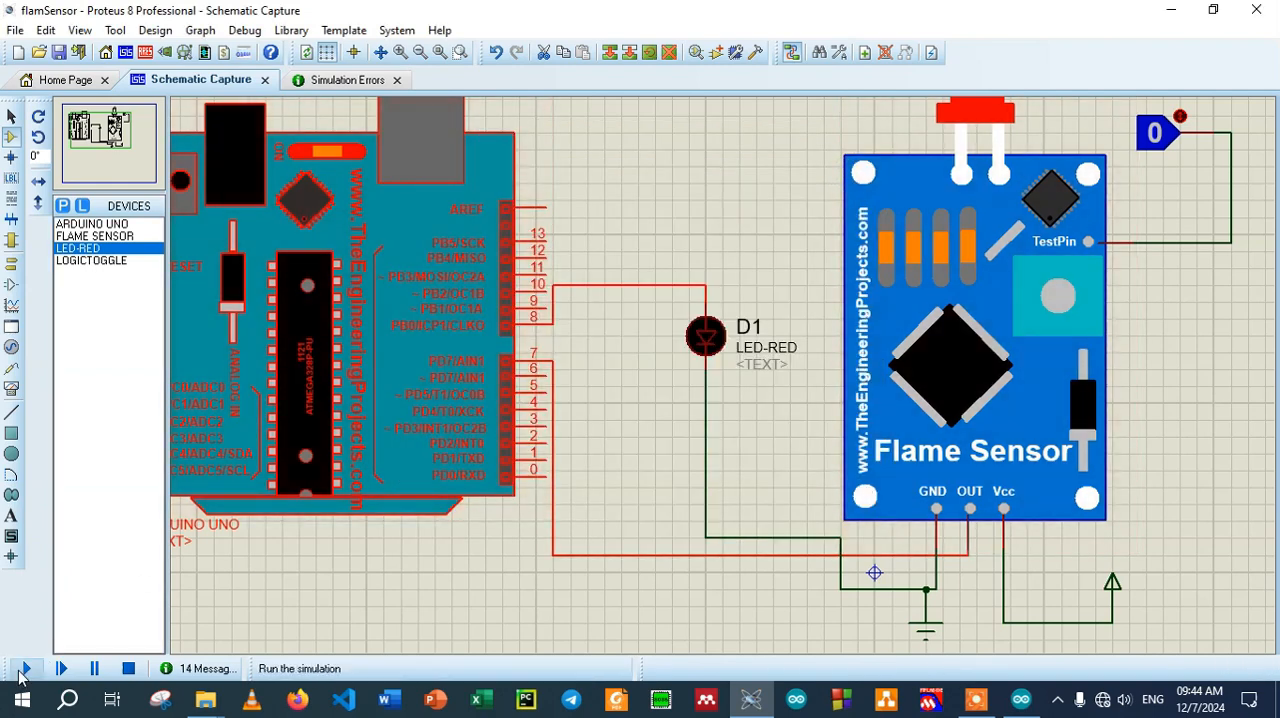
Run the simulation and toggle the logic input on the flame sensor's TestPin several times to test the LED
{"action": "left_click", "coordinate": [27, 670]}
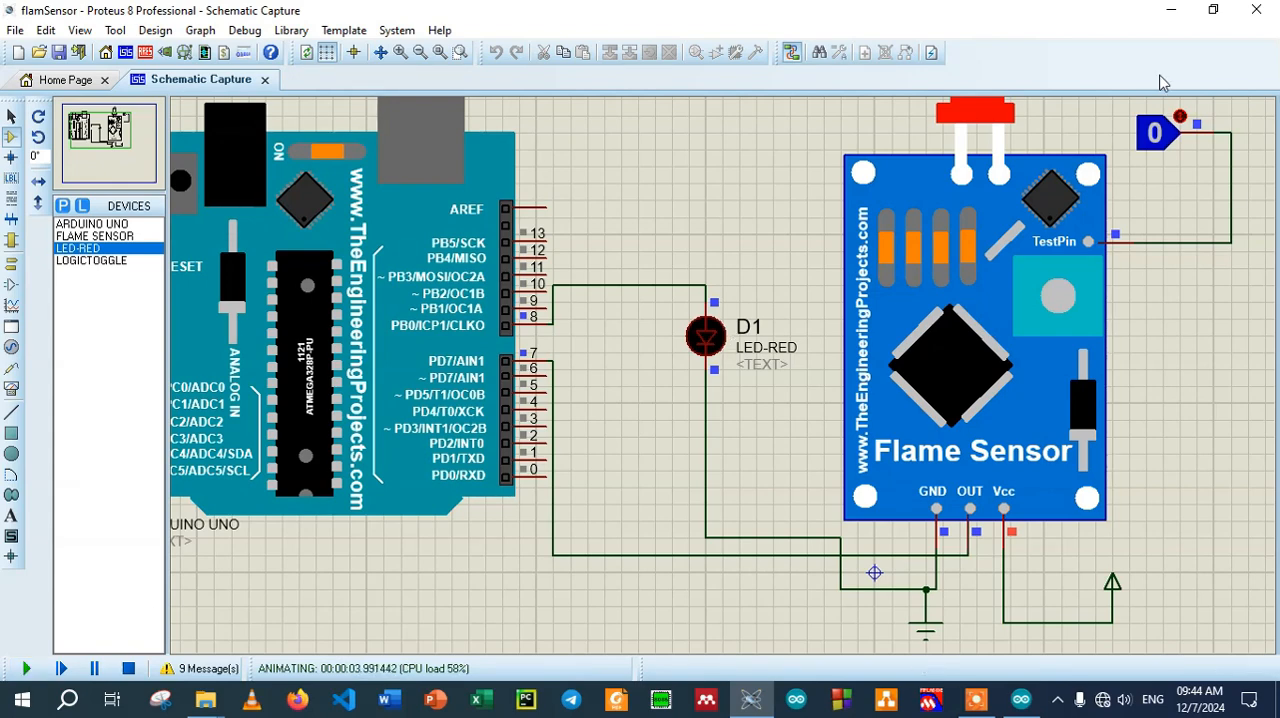
{"action": "left_click", "coordinate": [1158, 139]}
{"action": "left_click", "coordinate": [1158, 139]}
{"action": "left_click", "coordinate": [1158, 138]}
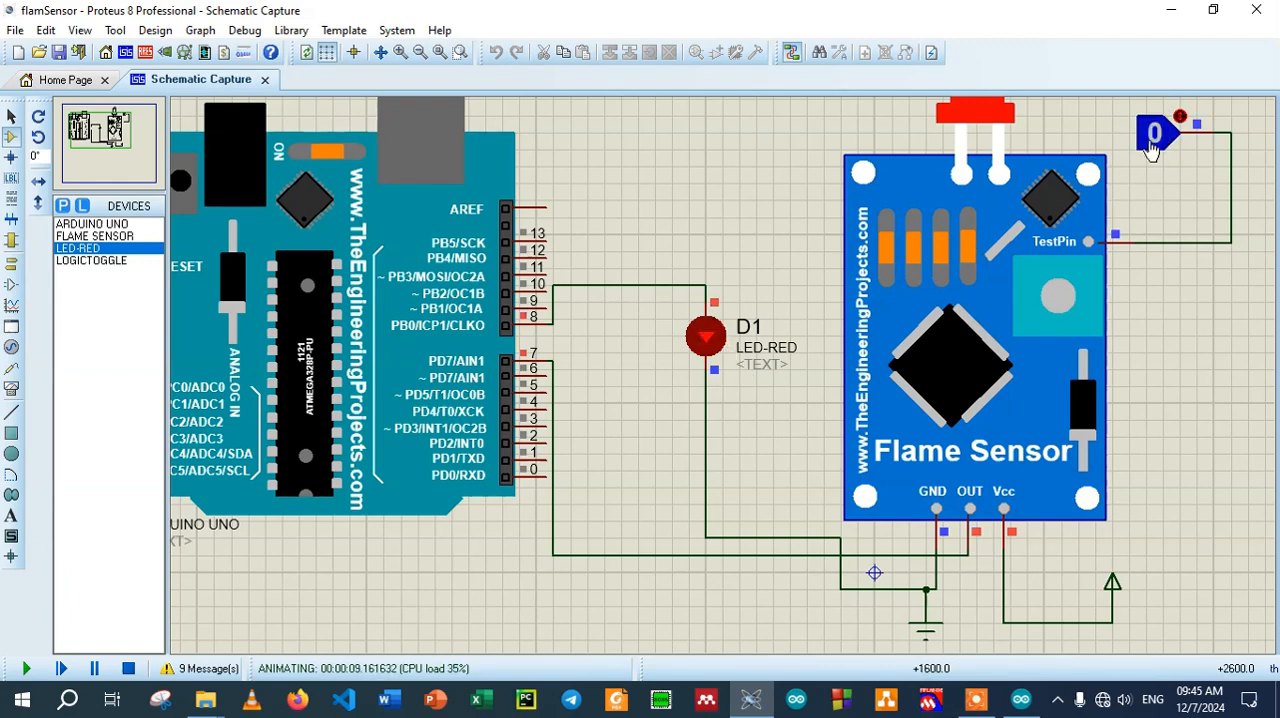